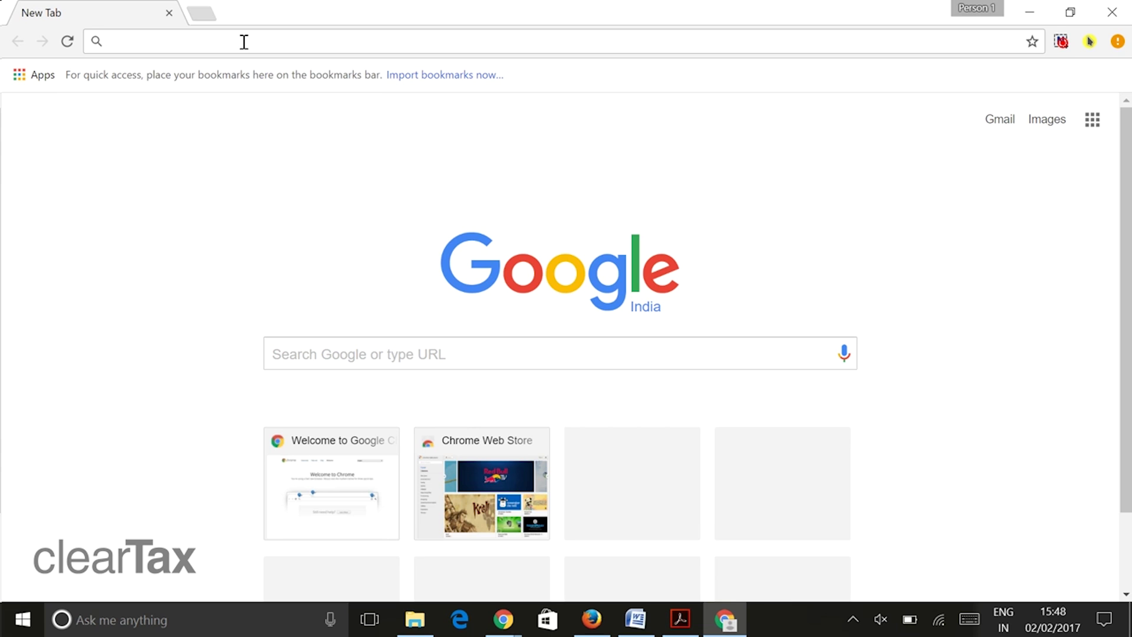
- Load the ACES website by entering aces.gov.in in Chrome's address bar
type("aces.")
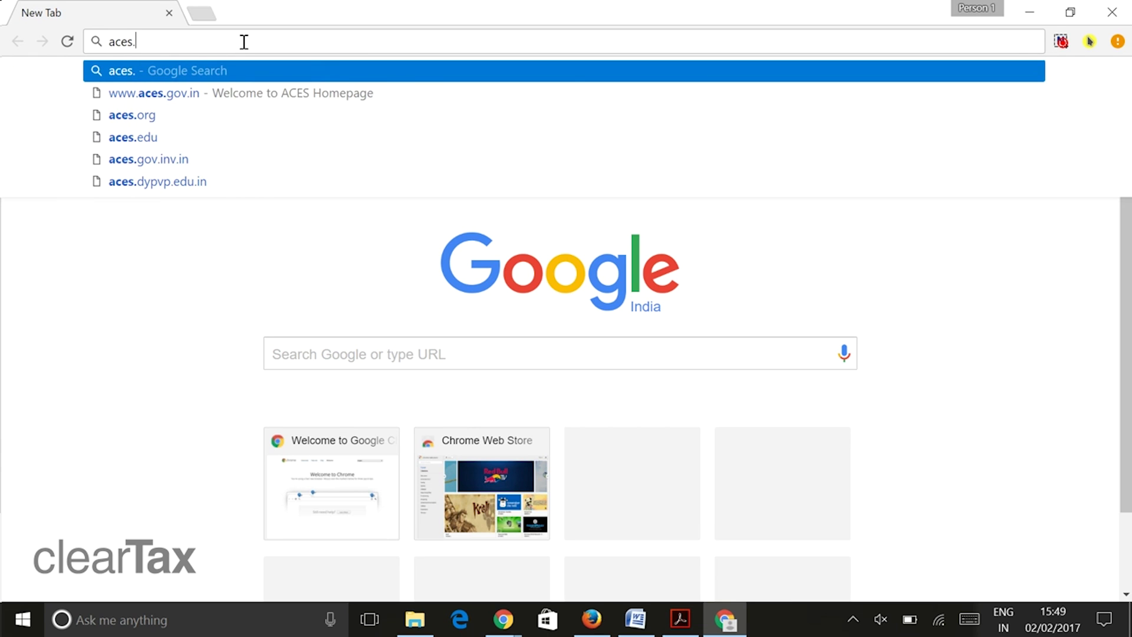
type("gov.in")
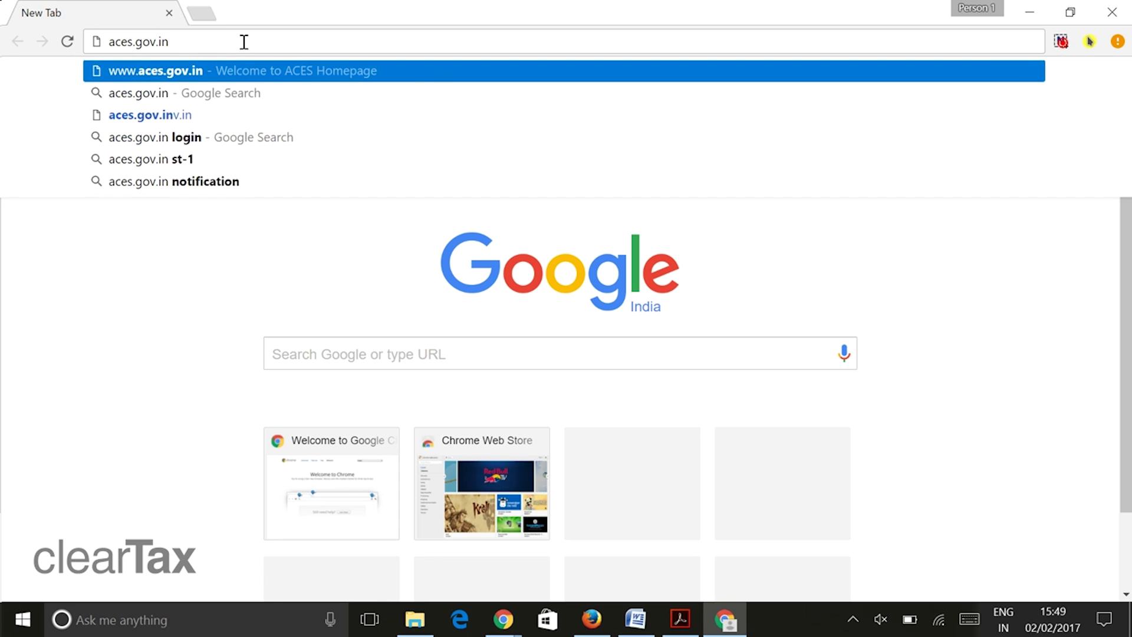
key("Return")
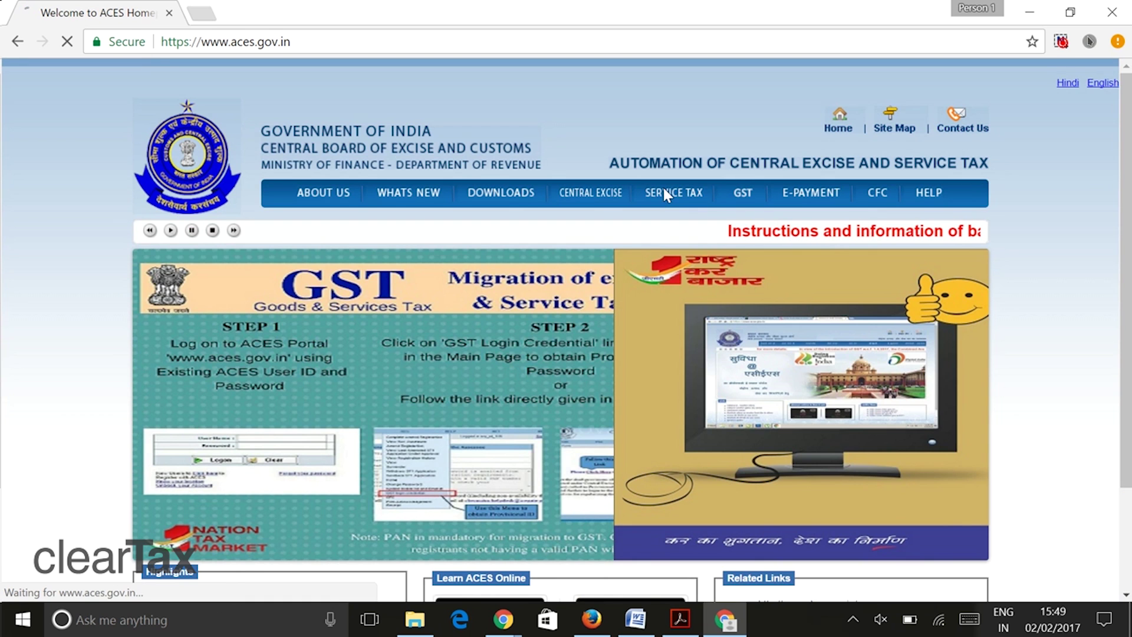
- Log in to the ACES portal with the account password
left_click(665, 193)
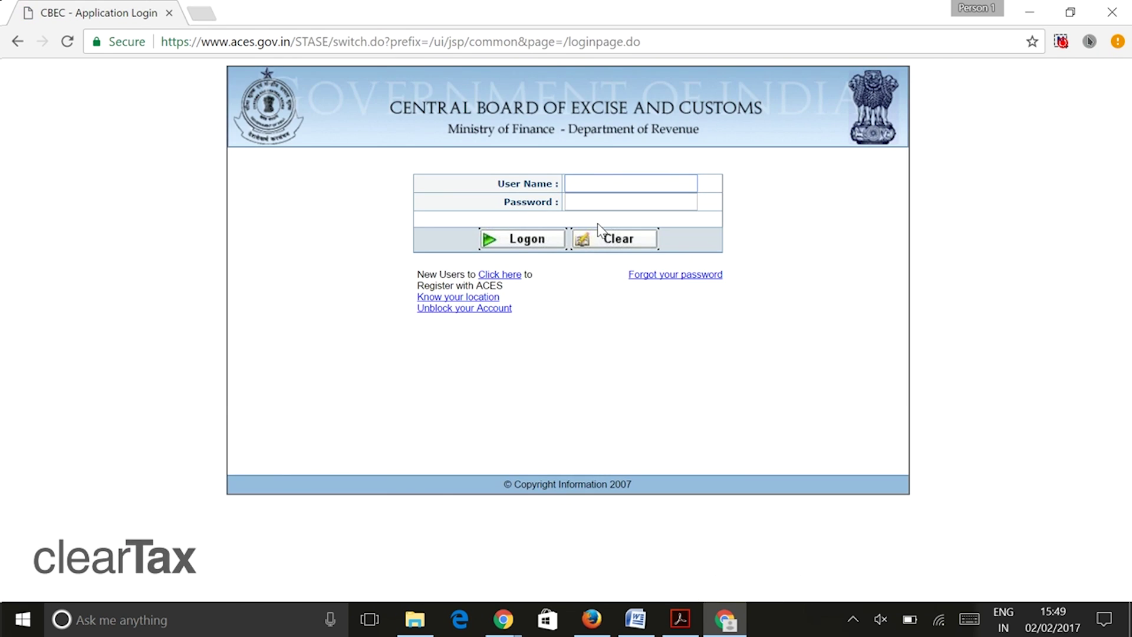
left_click(610, 209)
type("******")
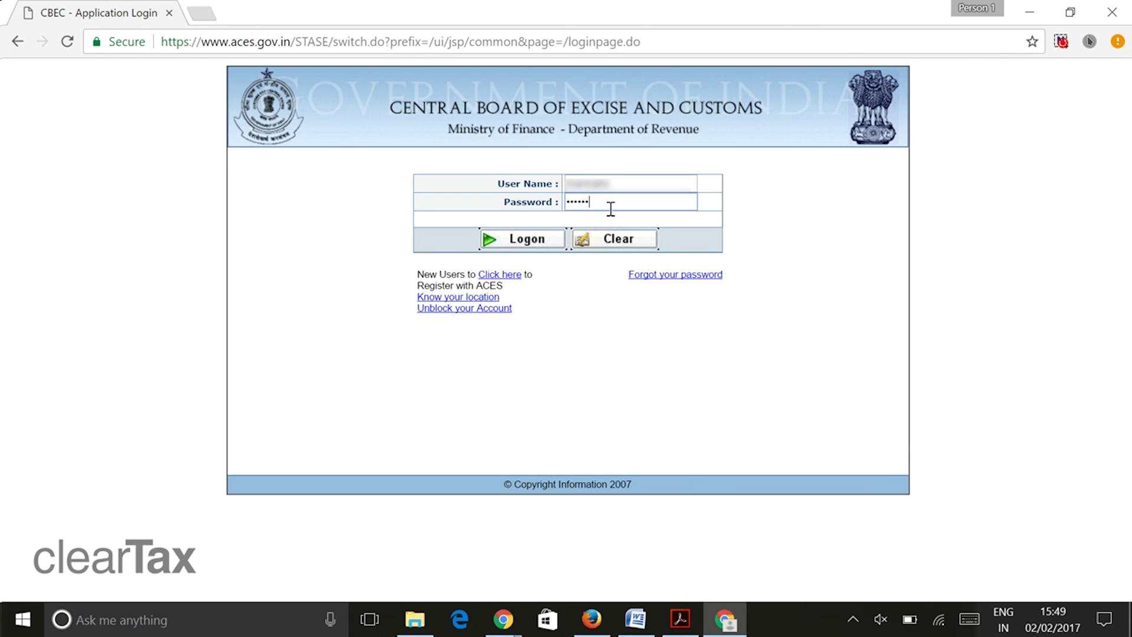
left_click(522, 240)
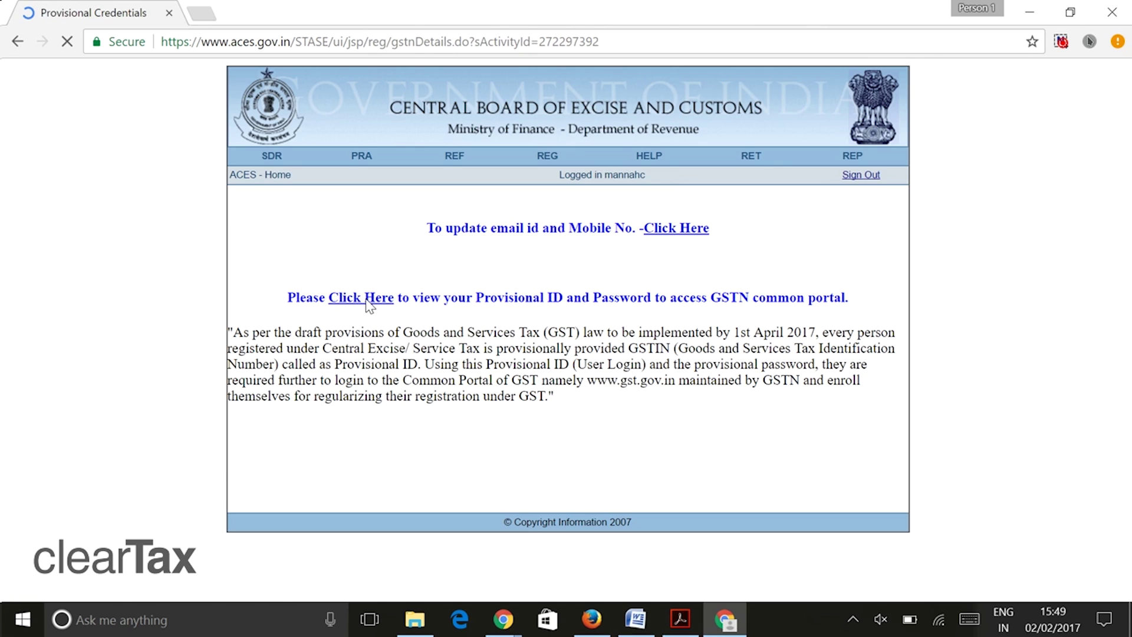
- Display the GST provisional ID and password credentials and select their values
left_click(366, 301)
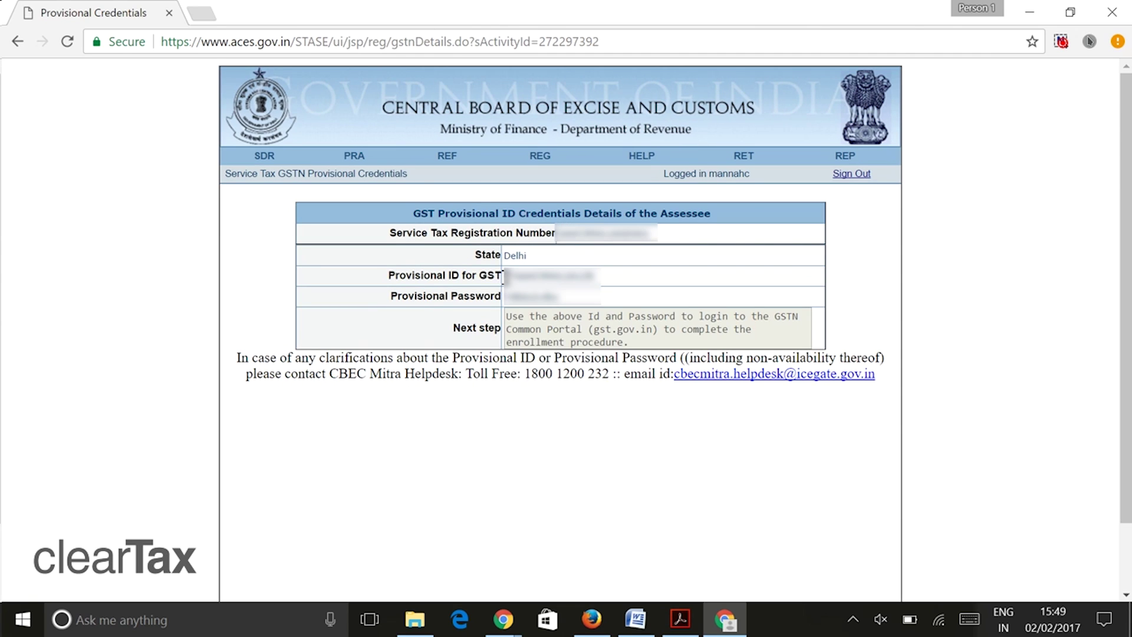
left_click_drag(503, 275, 610, 276)
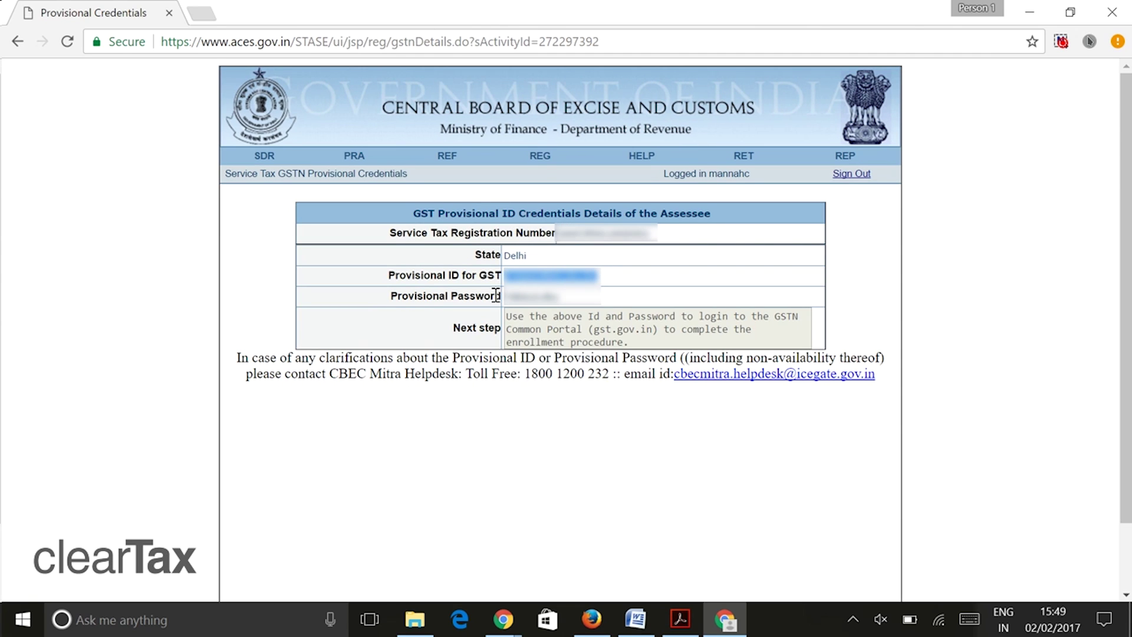
left_click_drag(500, 296, 563, 296)
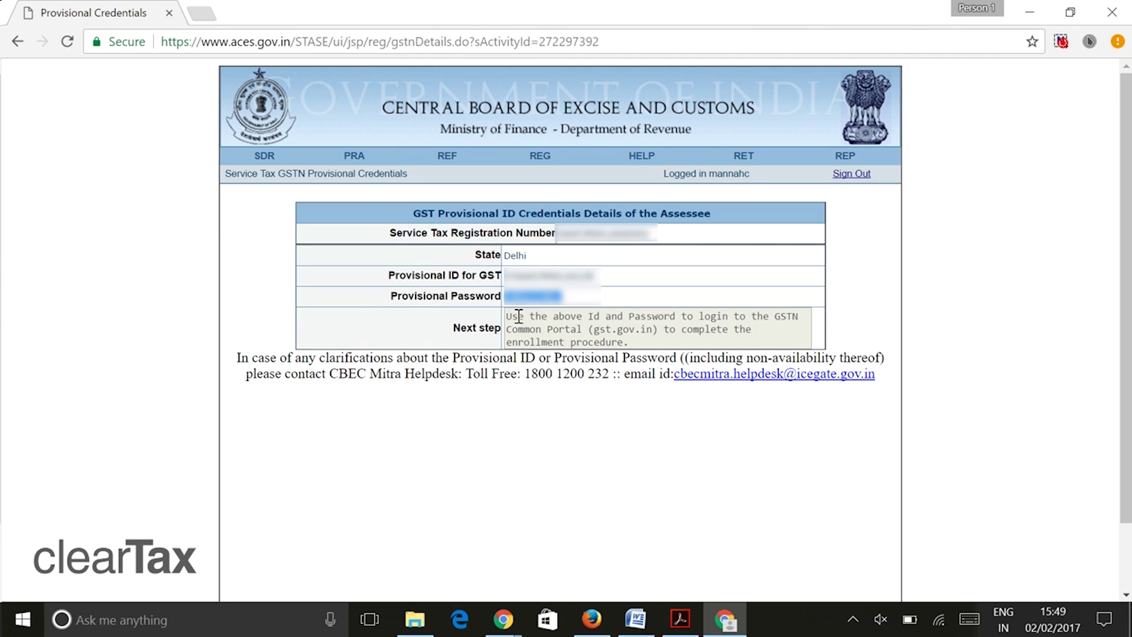
left_click(494, 352)
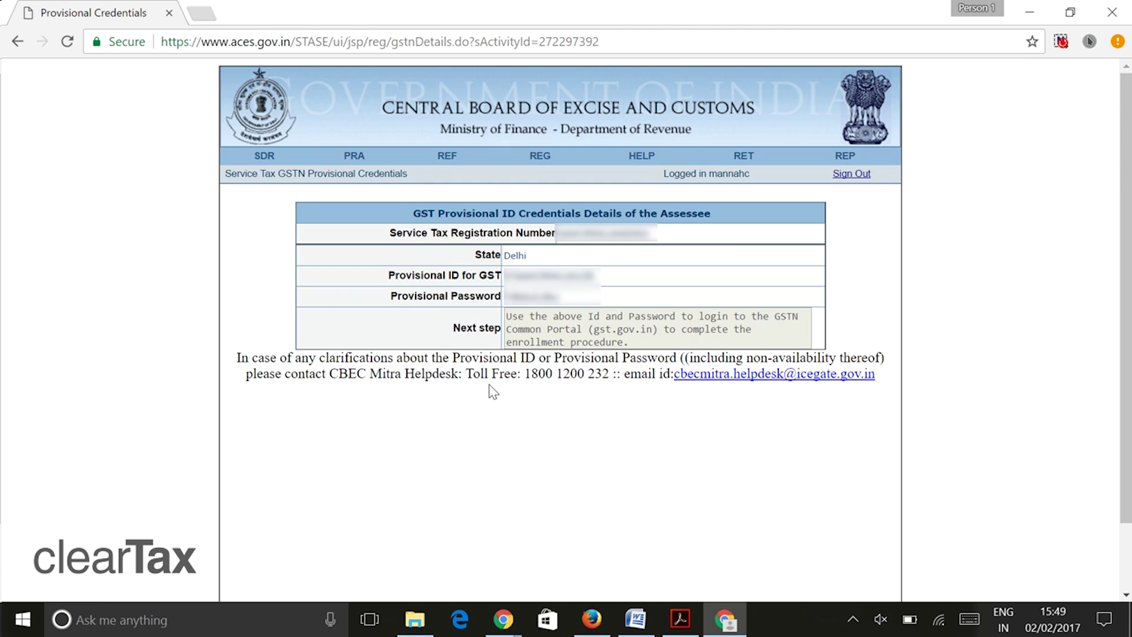
left_click(203, 15)
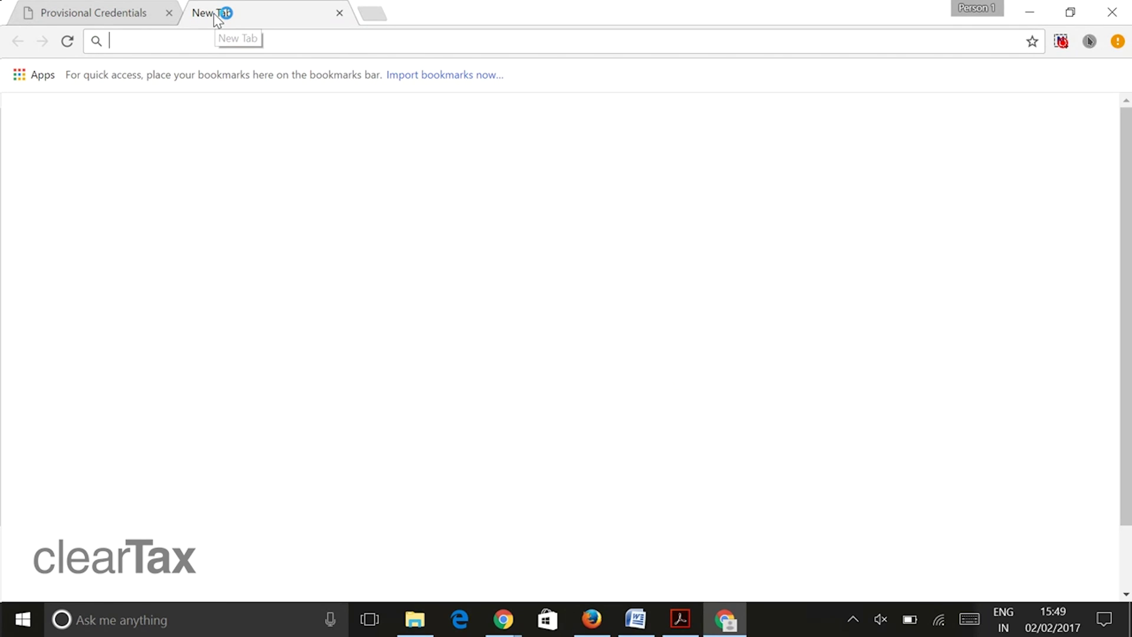
- Load gst.gov.in and start enrolment as a new user
type("gst.gov.in")
key("Return")
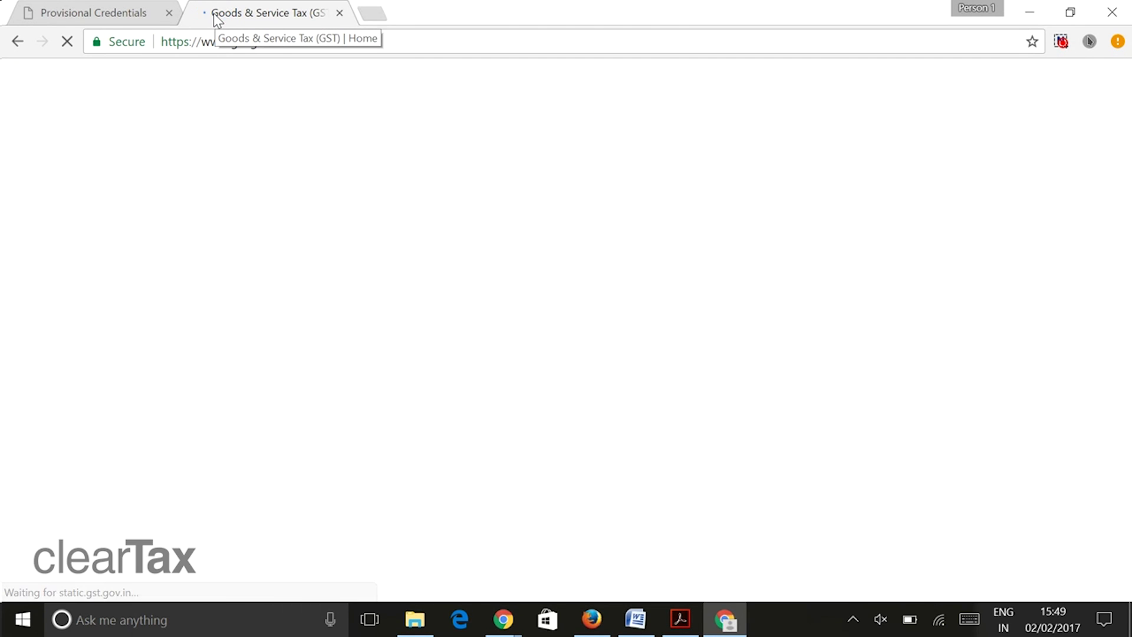
scroll(354, 359, "down", 1)
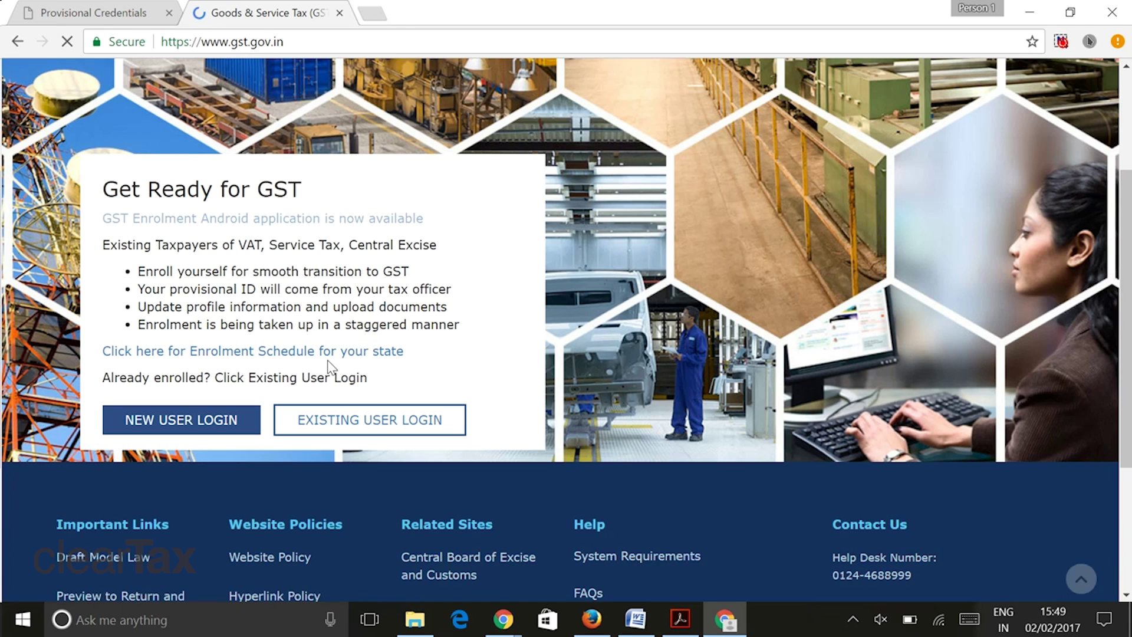
left_click(188, 422)
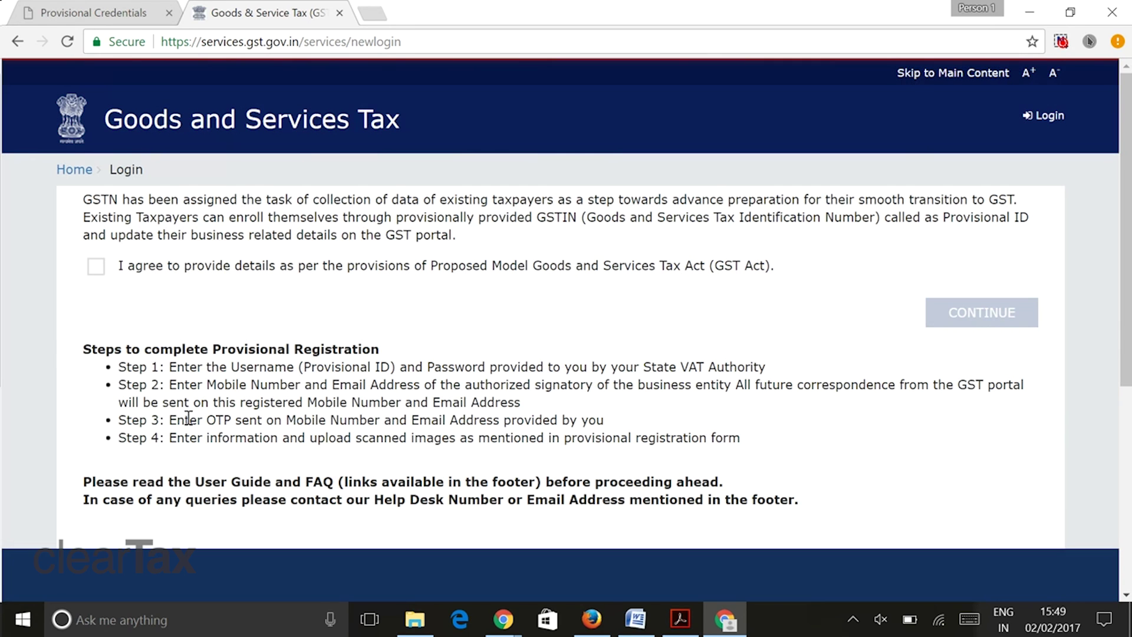
- Agree to the GST Act provisions and dismiss the required-documents list
left_click(96, 267)
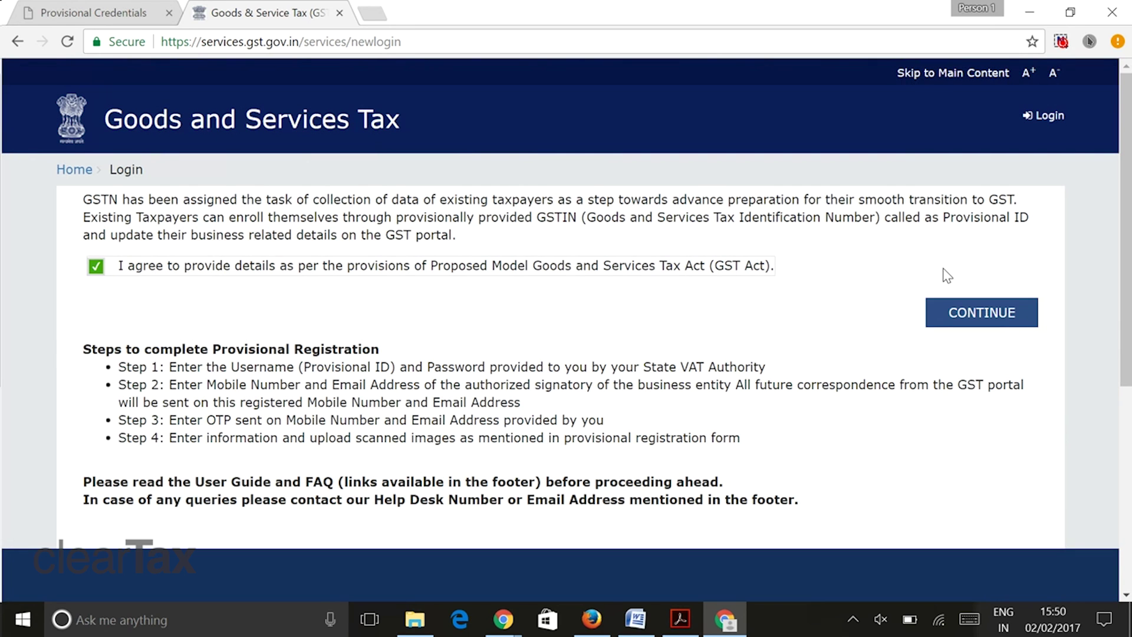
left_click(1008, 317)
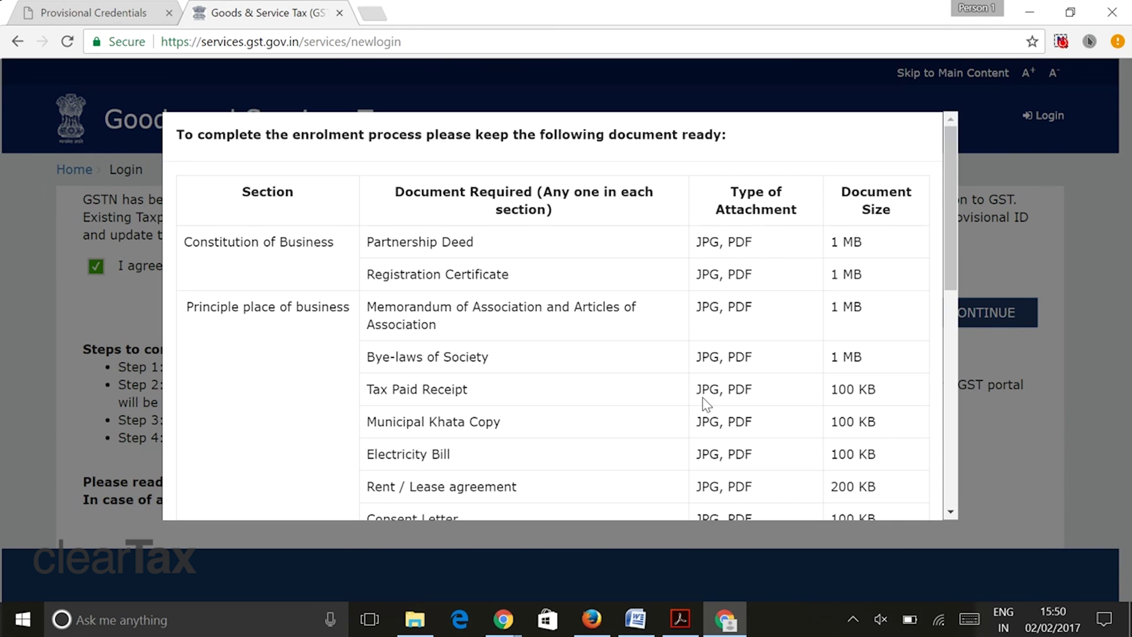
scroll(706, 405, "down", 10)
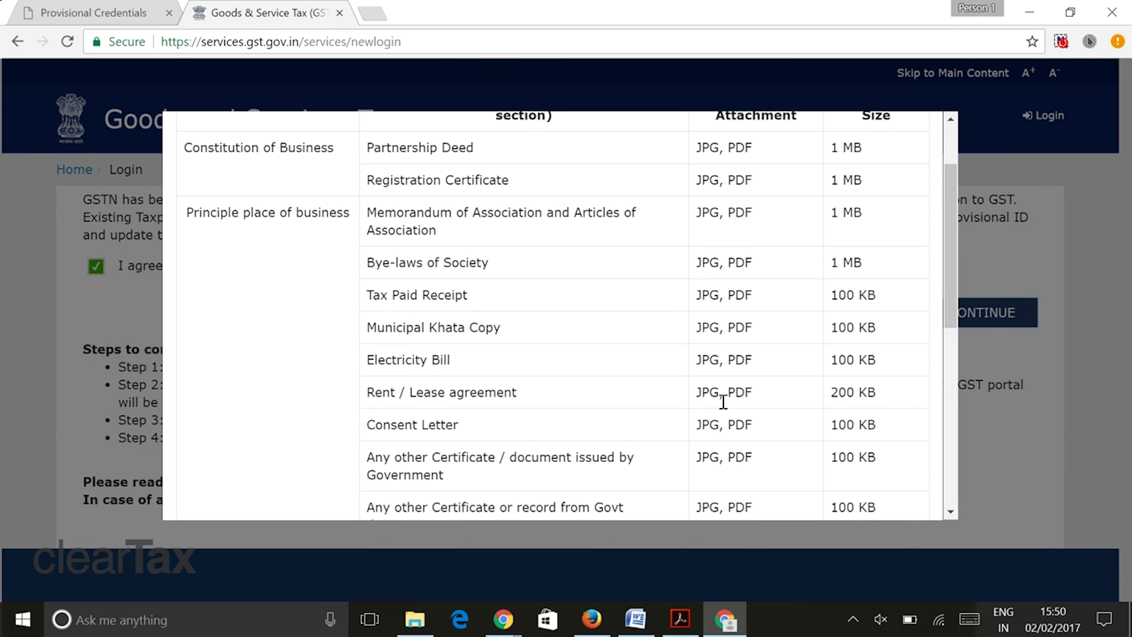
left_click(843, 482)
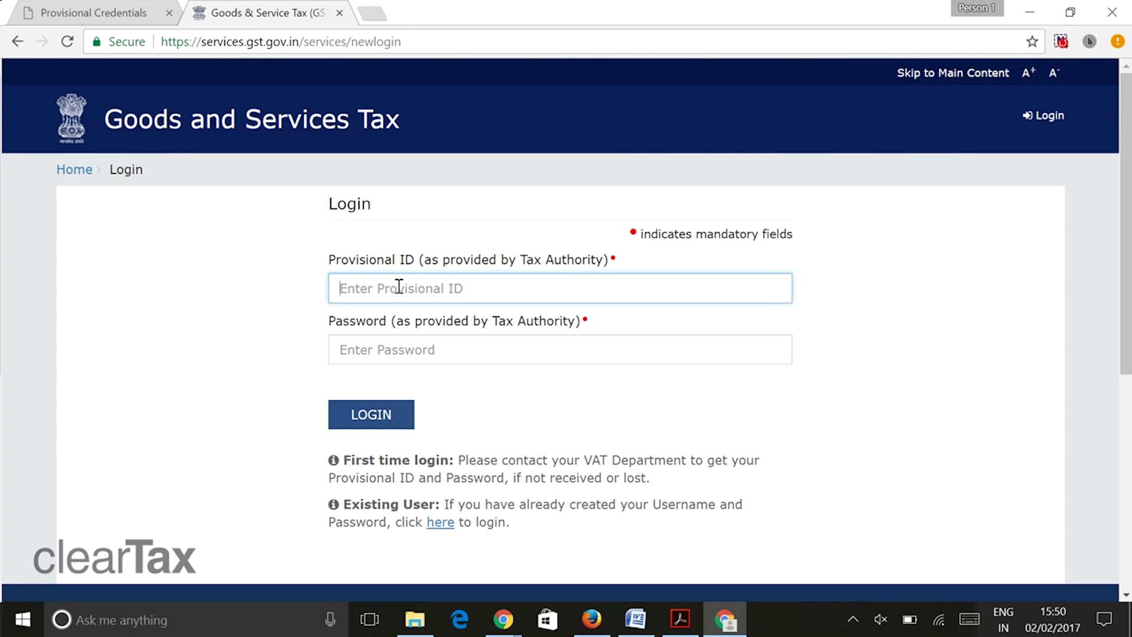
- Copy the provisional ID from the ACES tab into the GST login form
left_click(143, 9)
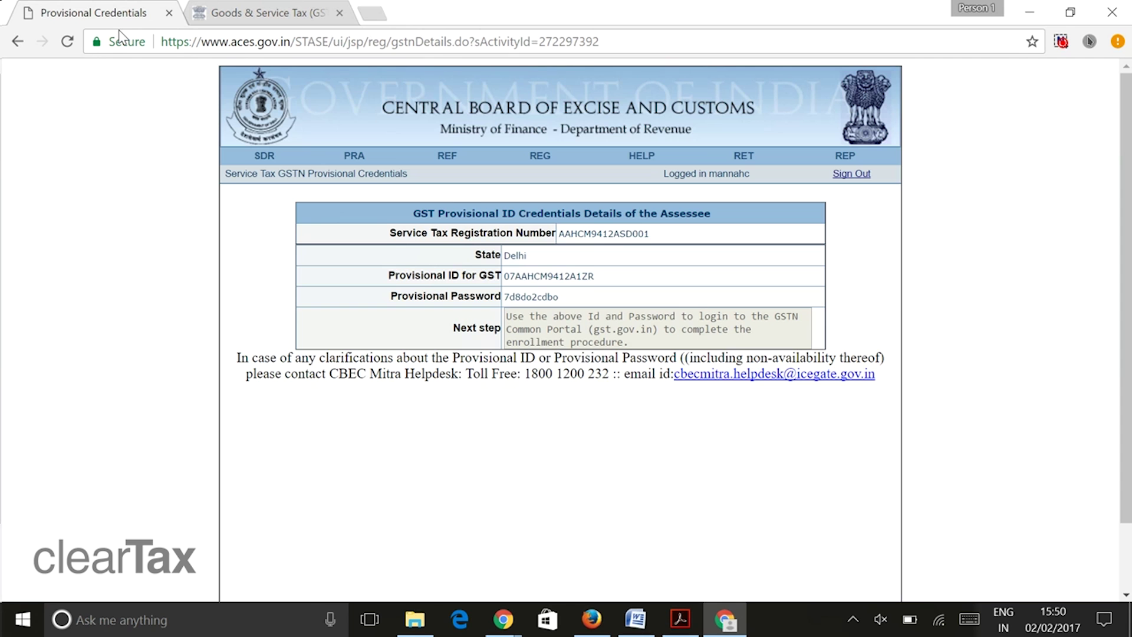
left_click_drag(501, 281, 598, 280)
key("ctrl+c")
left_click(268, 12)
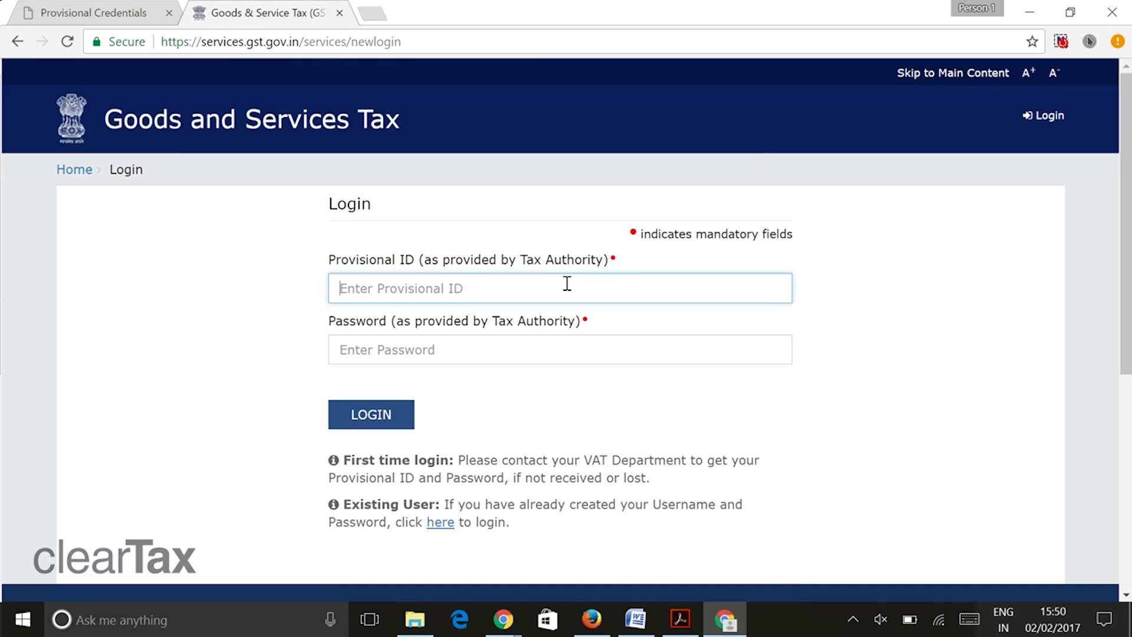
key("ctrl+v")
- Enter the provisional password and the captcha, and log in
left_click(419, 342)
left_click(75, 9)
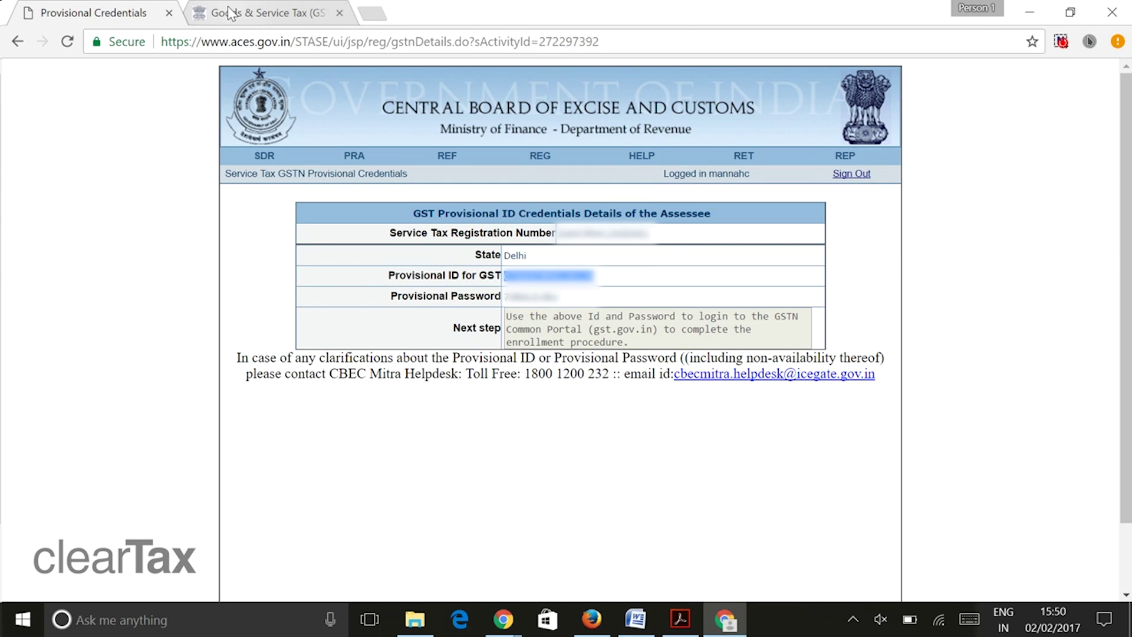
left_click(227, 7)
type("•••••")
left_click(61, 7)
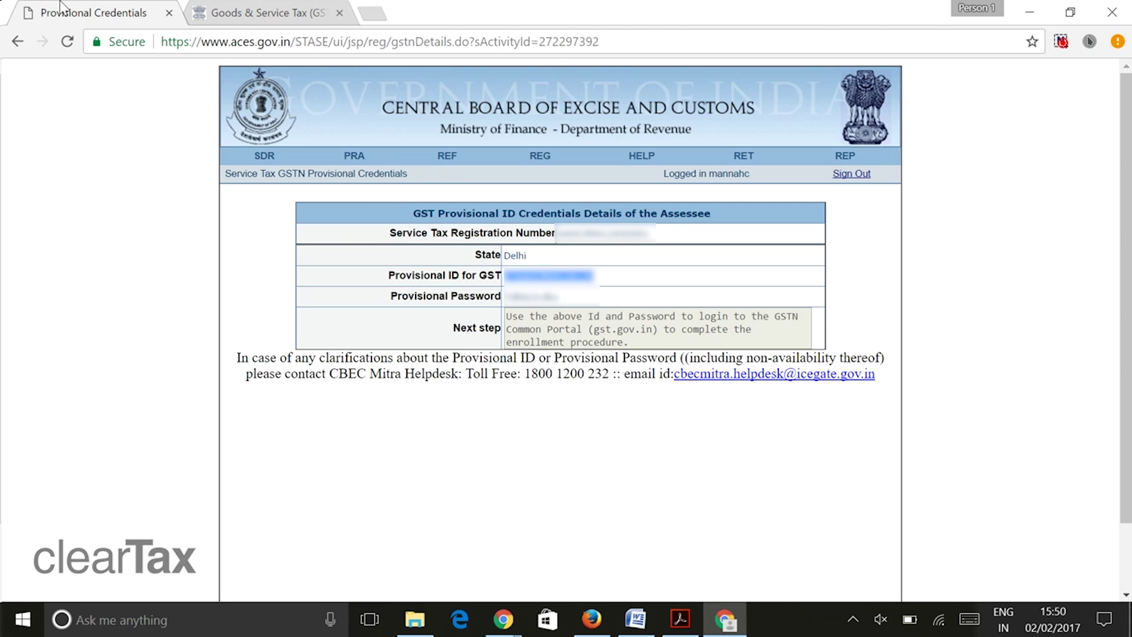
left_click(228, 8)
type("•••••")
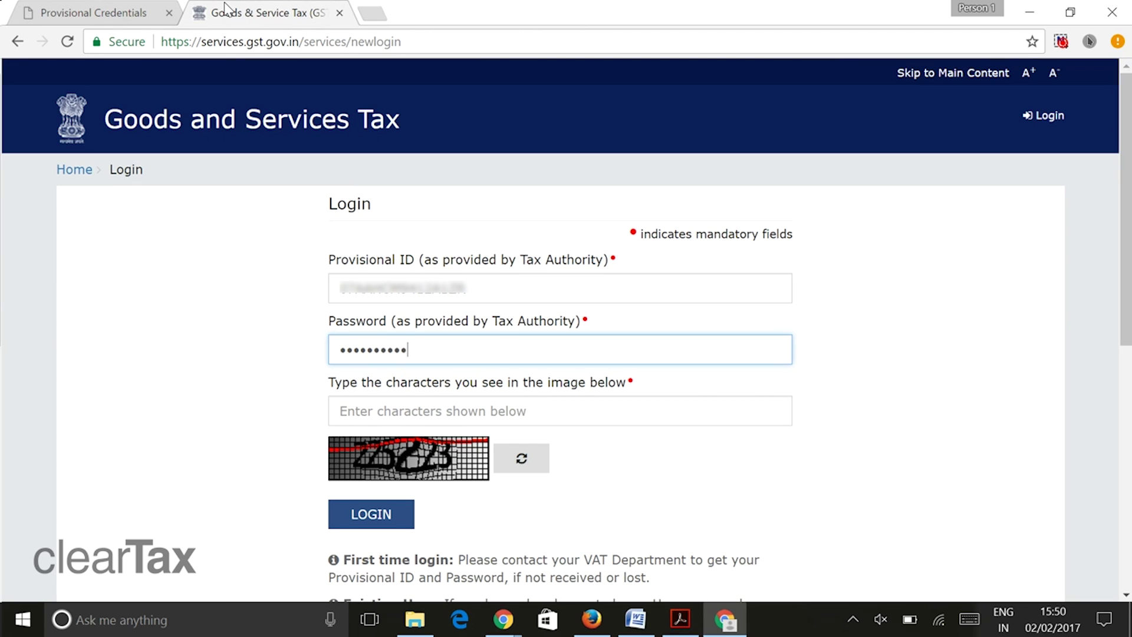
left_click(372, 400)
type("225223")
left_click(355, 520)
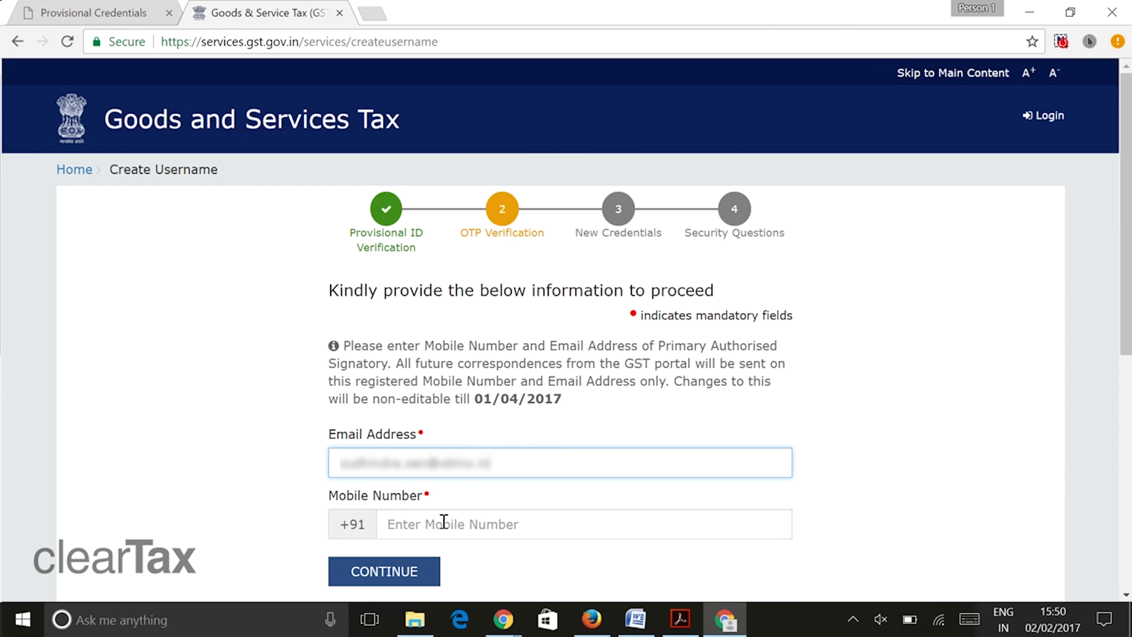
- Submit the signatory's e-mail address and mobile number
left_click(443, 522)
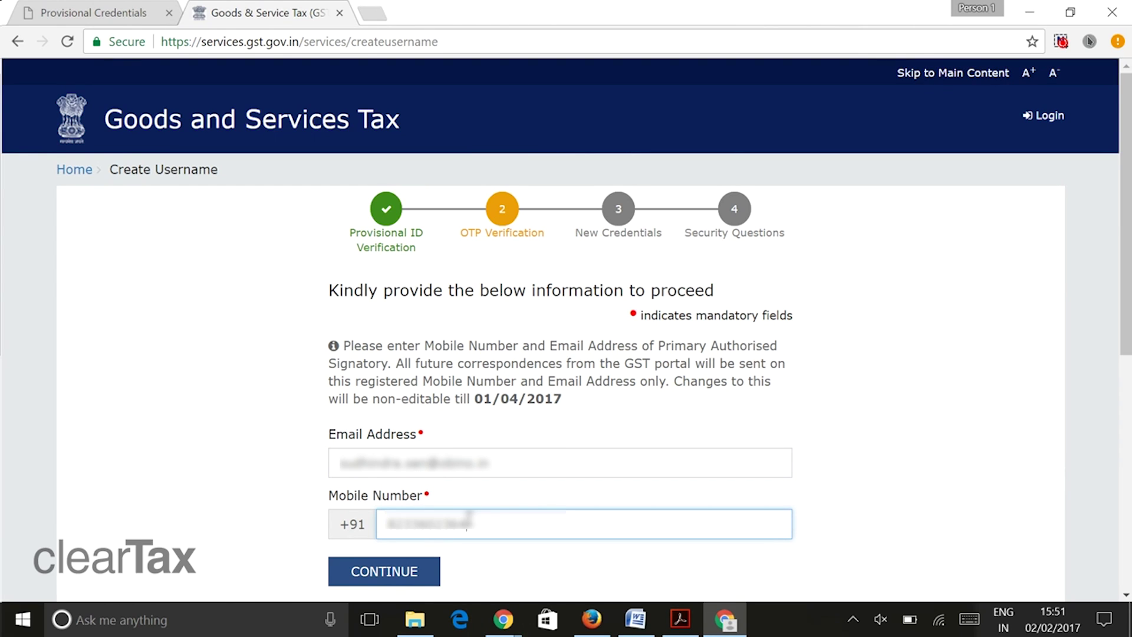
scroll(467, 518, "down", 1)
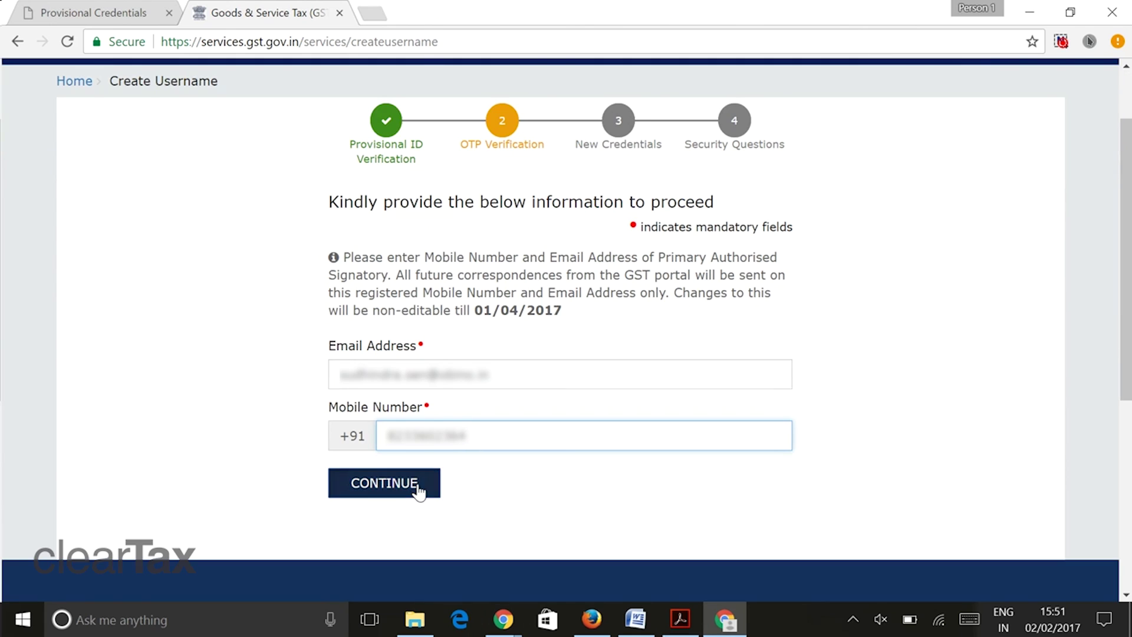
left_click(417, 489)
- Enter the mobile and e-mail OTPs and submit them for verification
left_click(467, 414)
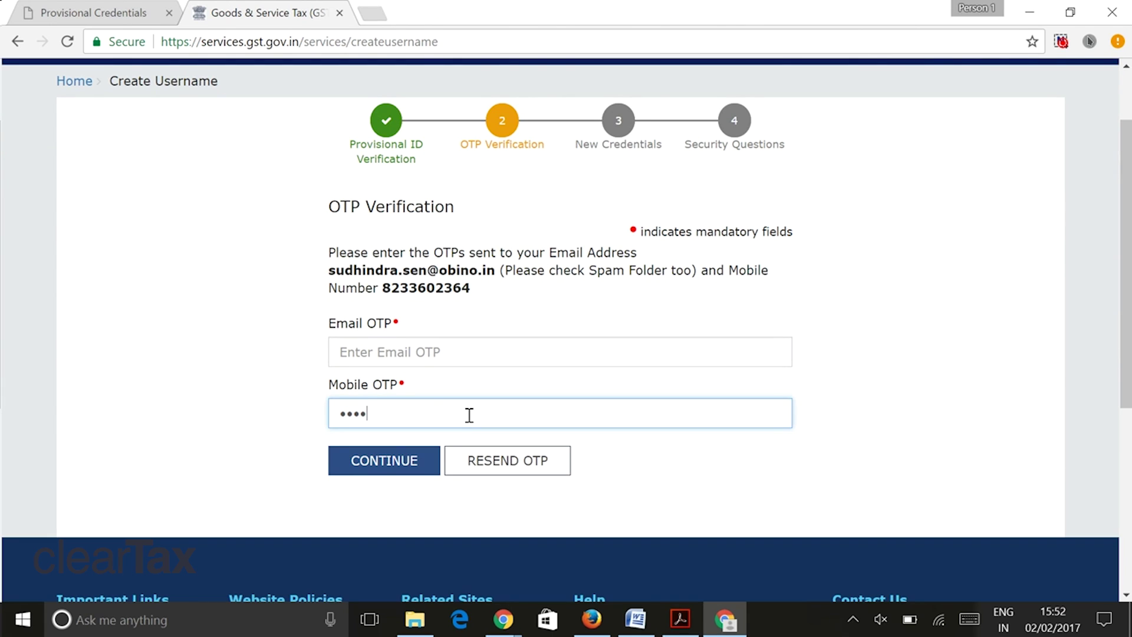
left_click(473, 360)
type("1")
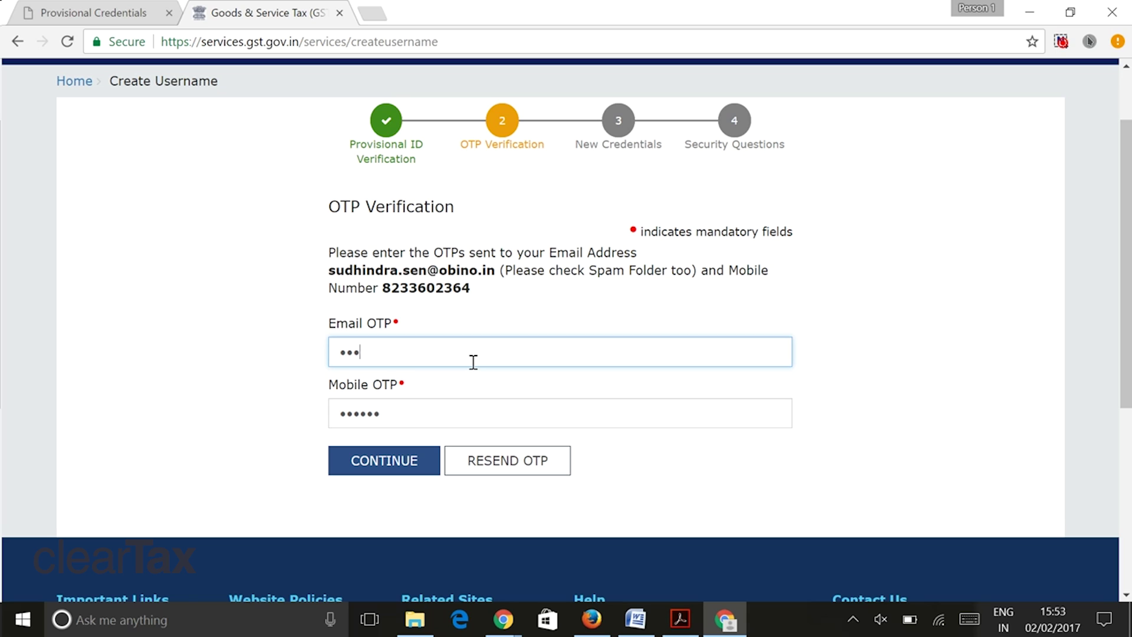
left_click(397, 461)
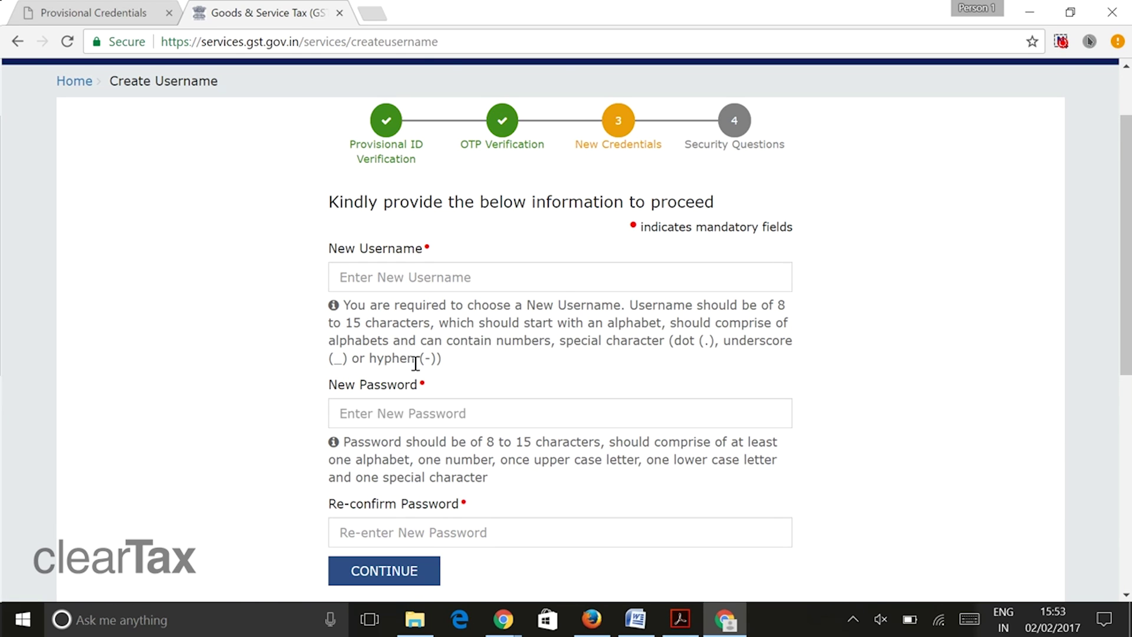
- Set a new password and username, replacing the rejected username with a new one
left_click(435, 280)
left_click(412, 412)
type("•••••••••••")
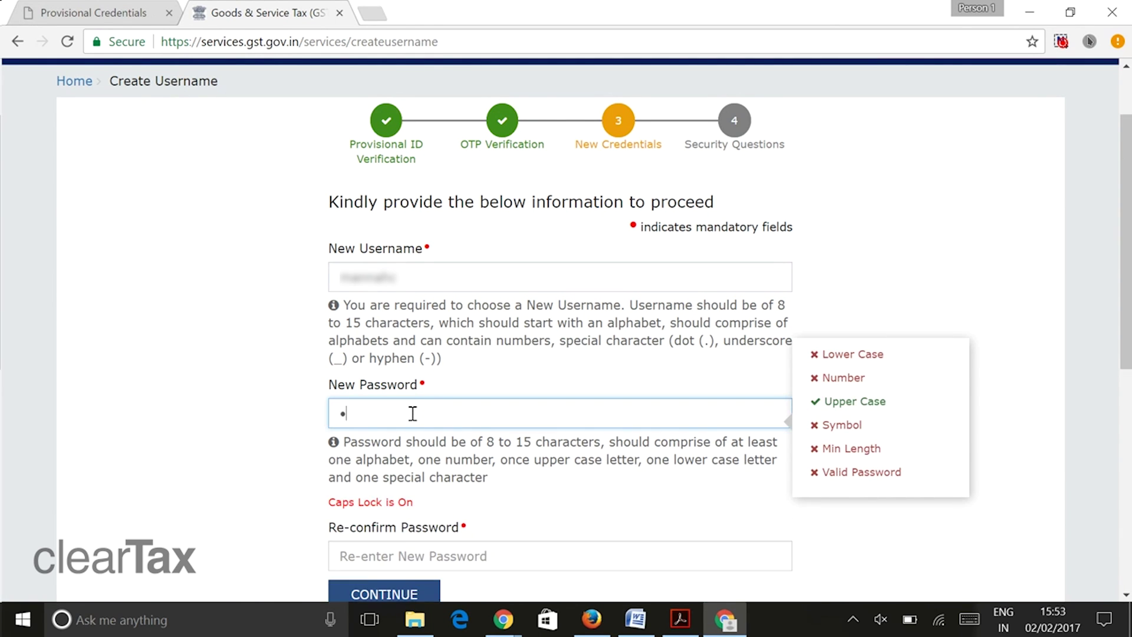
scroll(406, 419, "down", 1)
left_click(381, 442)
type("•••••••••••")
left_click(377, 483)
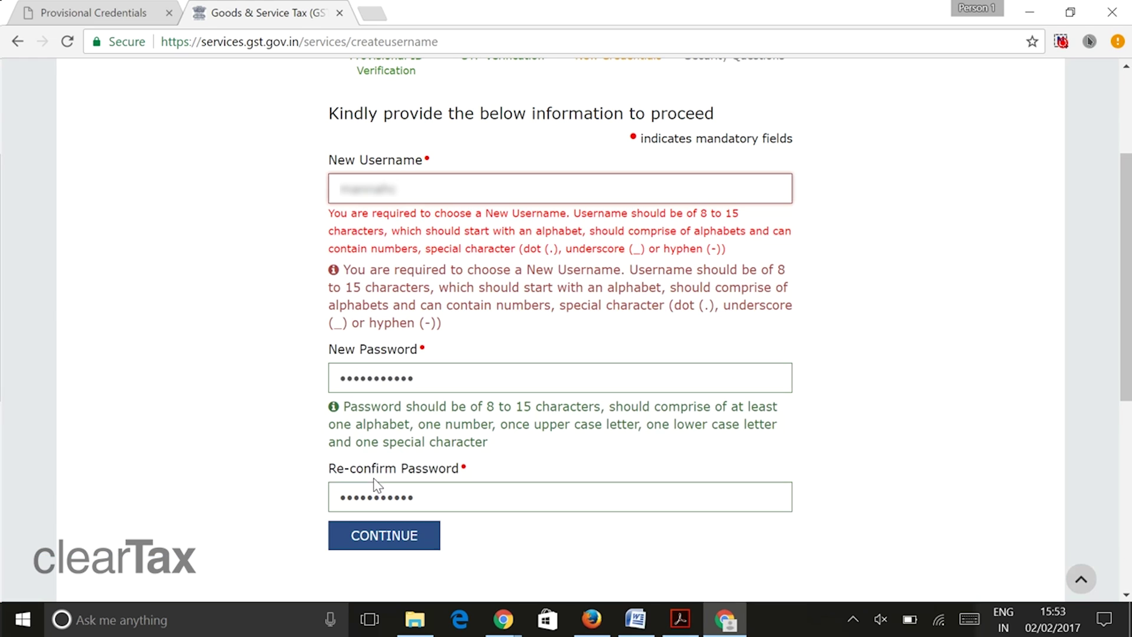
left_click_drag(401, 189, 273, 206)
type("maman2017")
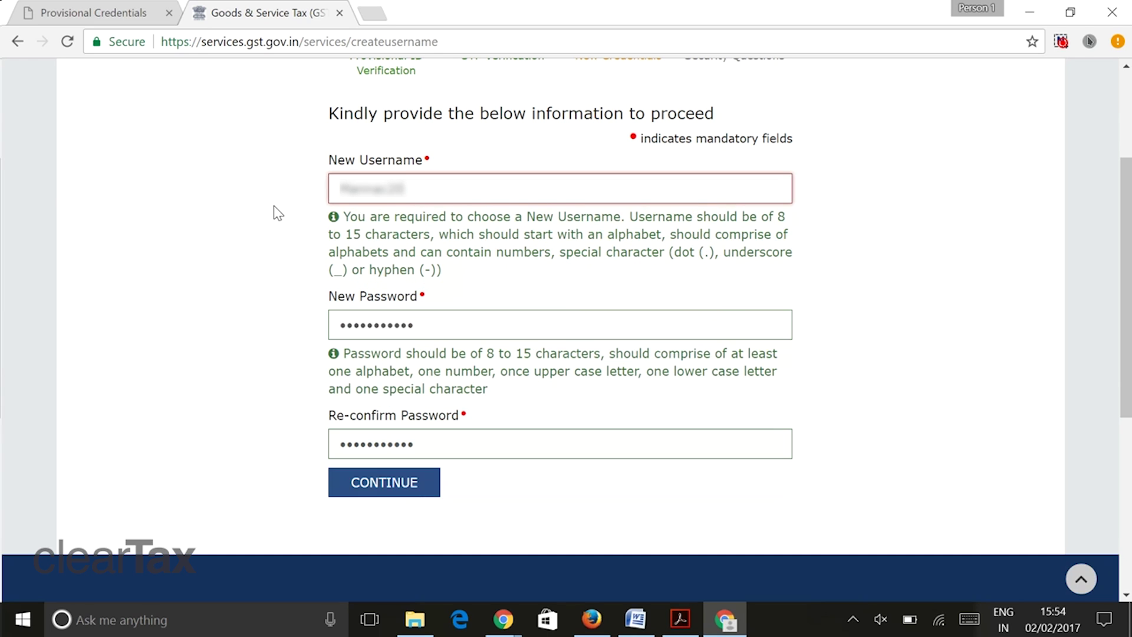
left_click(361, 476)
- Answer and submit all five security questions, including the mobile number question
left_click(415, 240)
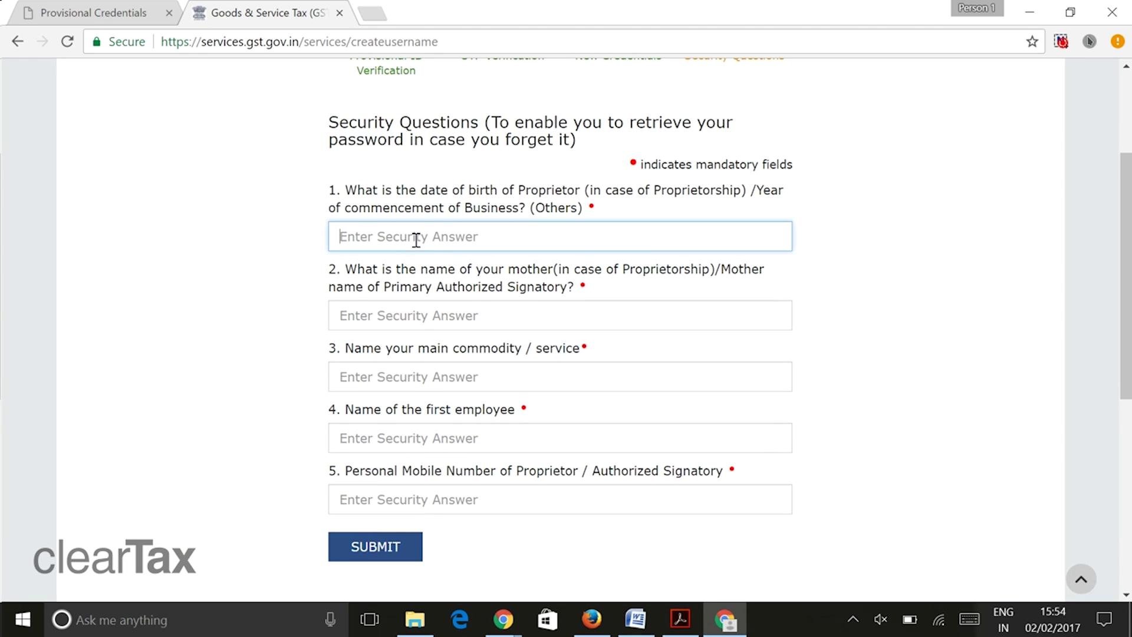
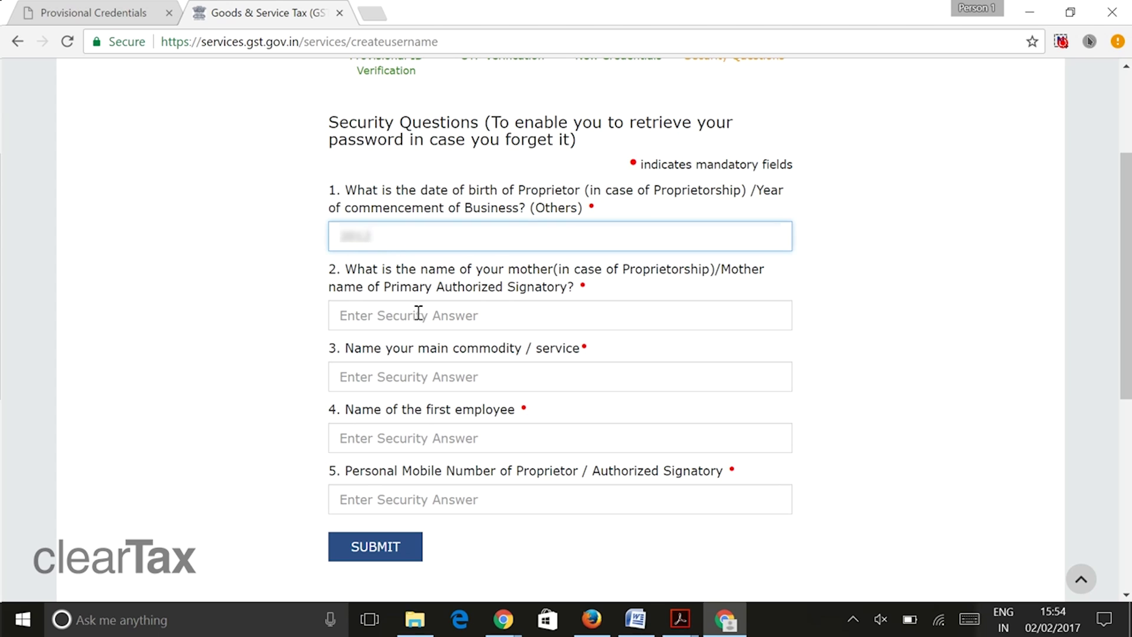
left_click(411, 316)
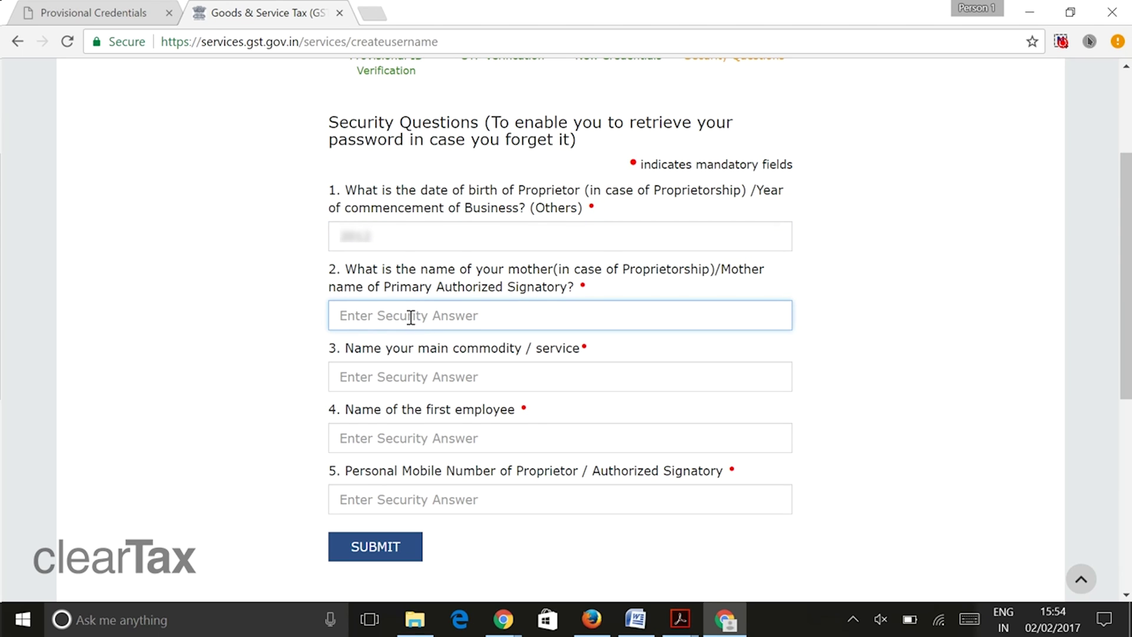
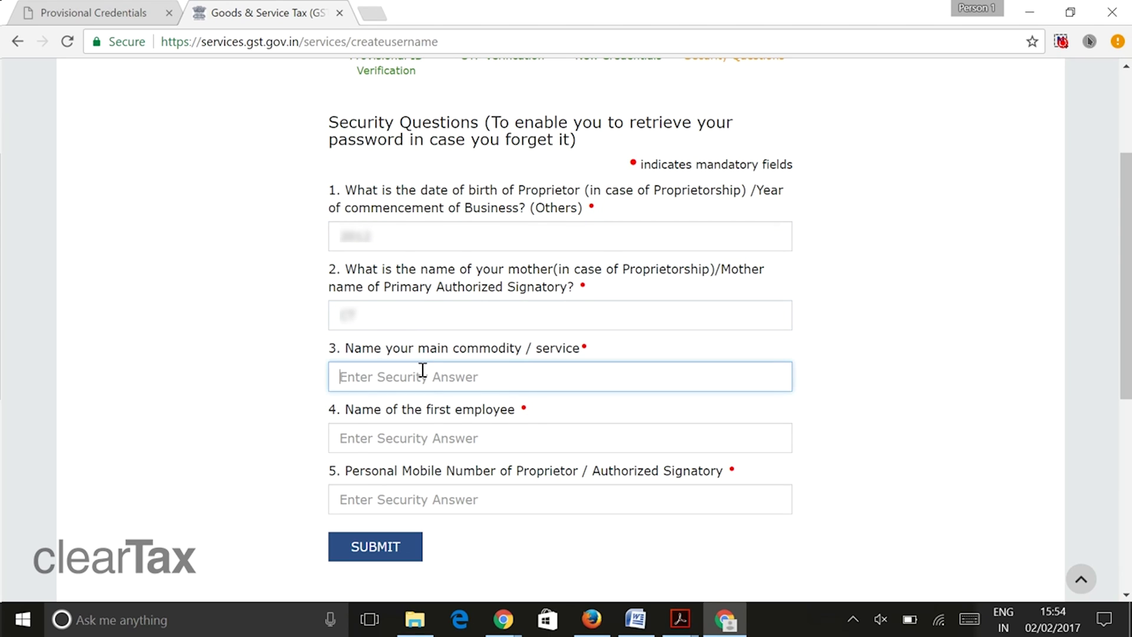
left_click(418, 375)
left_click(416, 437)
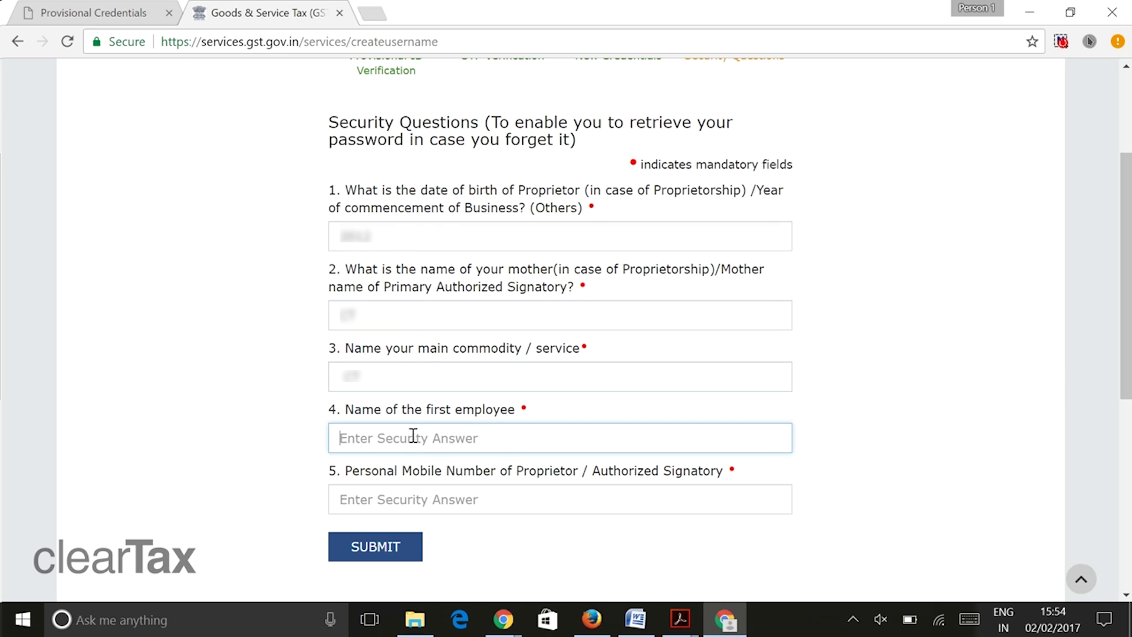
left_click(419, 508)
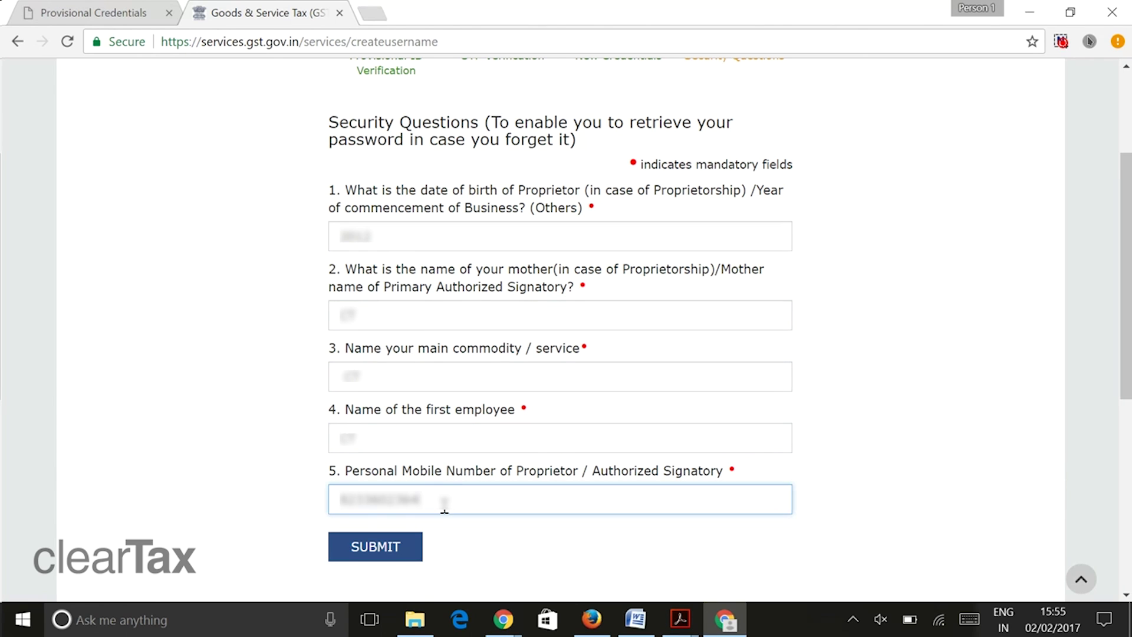
left_click(386, 554)
left_click(416, 328)
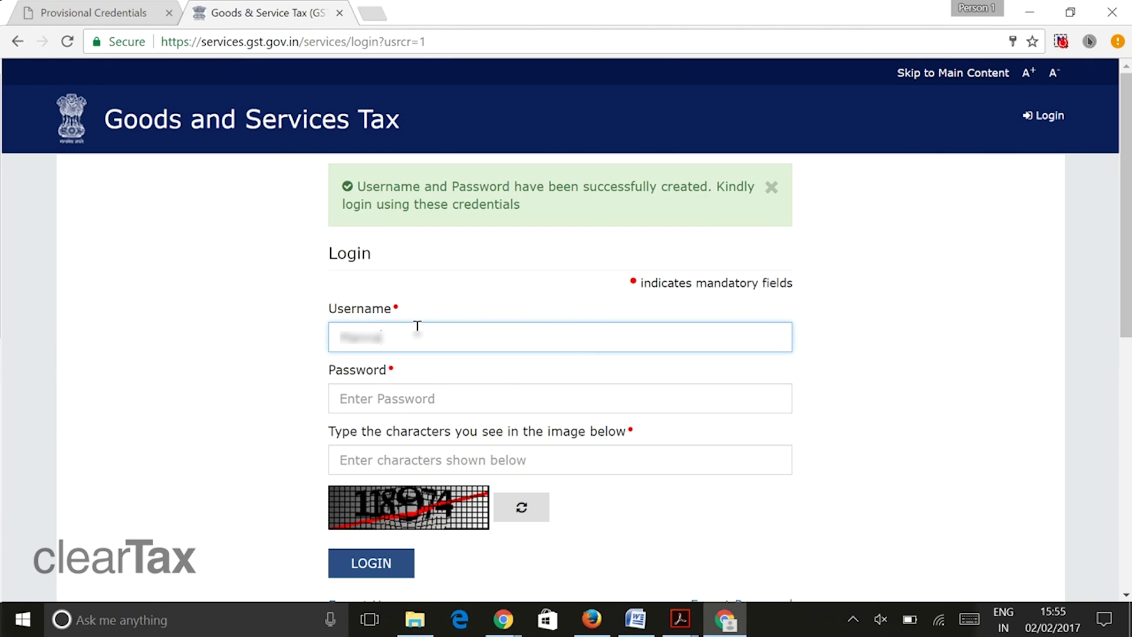
- Log in with the new username, password and captcha, then continue to Business Details
left_click(479, 401)
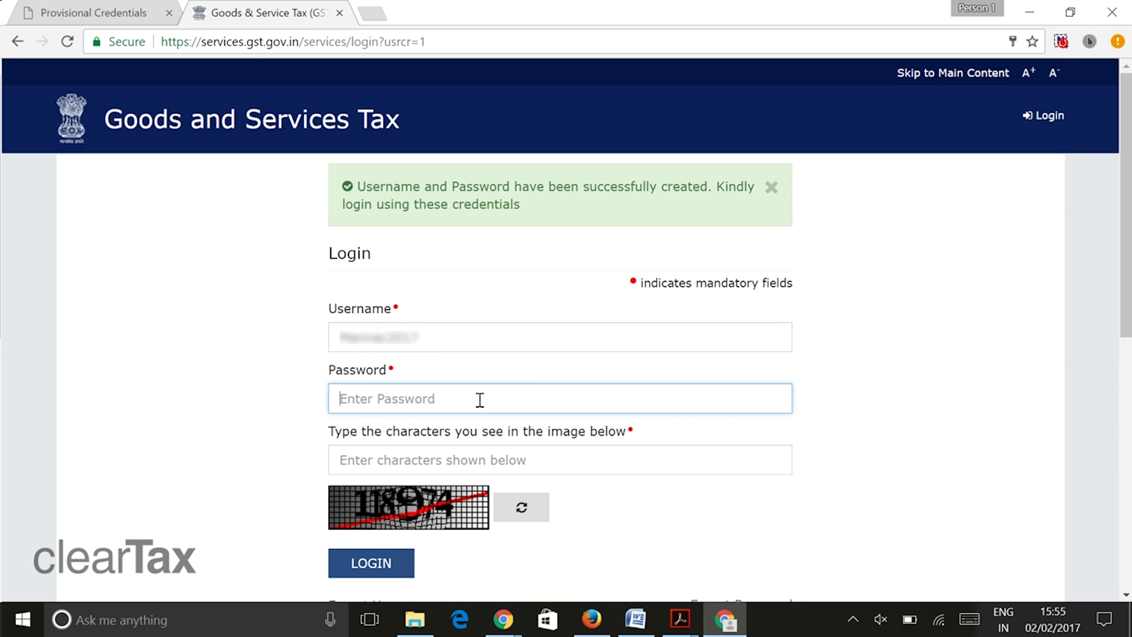
type("•")
key("Caps_Lock")
type("••••••")
left_click(473, 452)
type("11897")
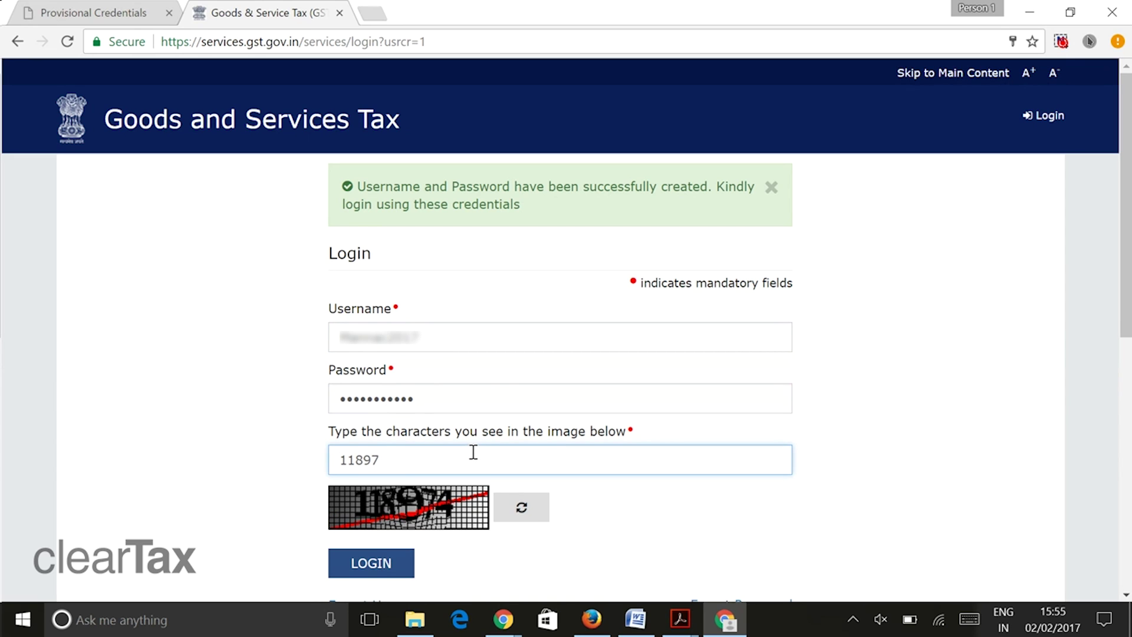
type("4")
left_click(365, 569)
left_click(1004, 353)
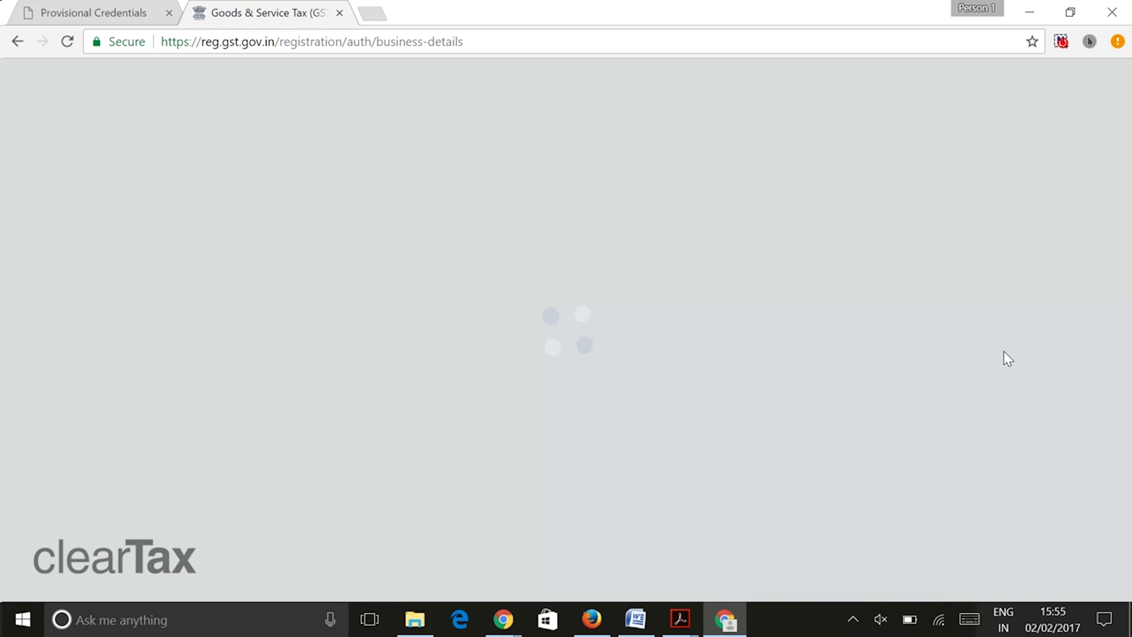
scroll(936, 349, "down", 1)
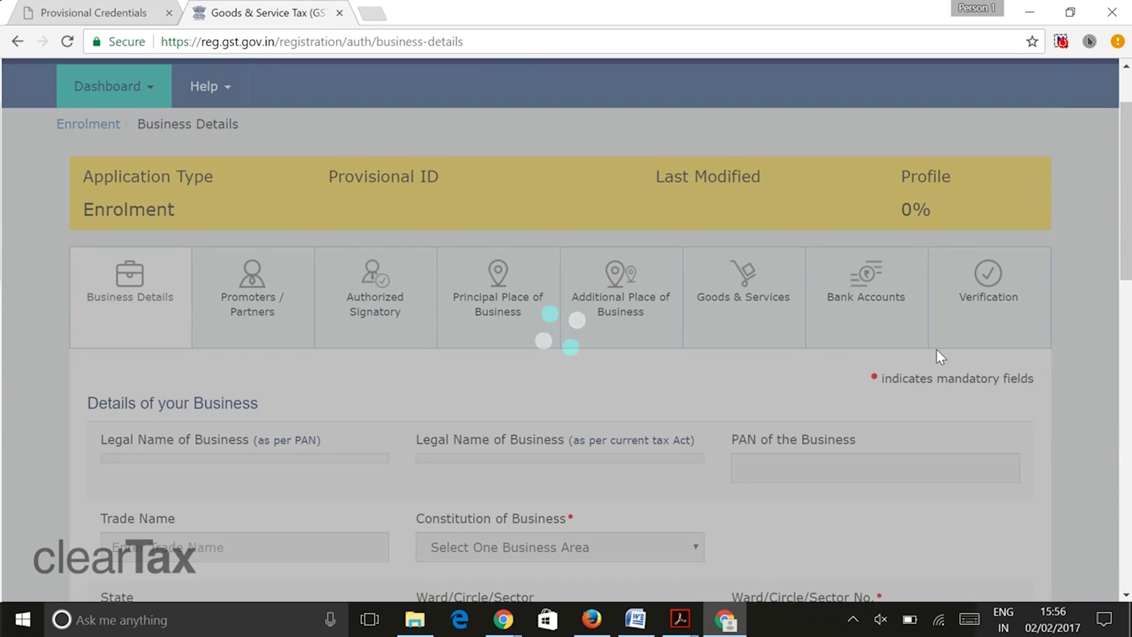
scroll(936, 349, "down", 5)
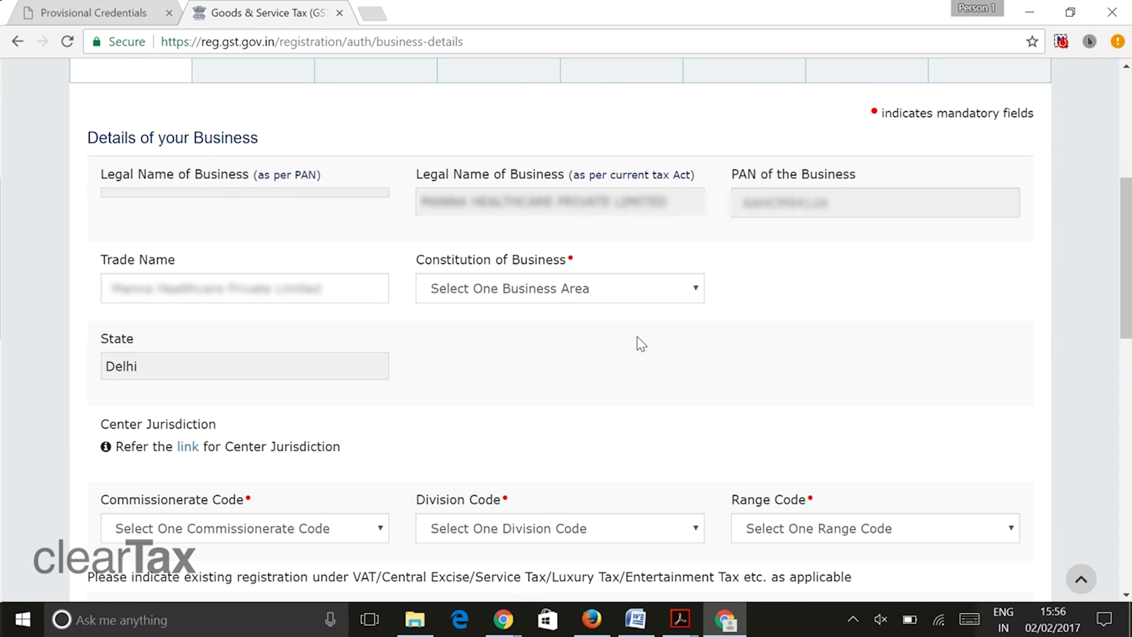
- Set constitution to Private Limited Company, commissionerate Delhi, Division-V and Range-23
left_click(636, 298)
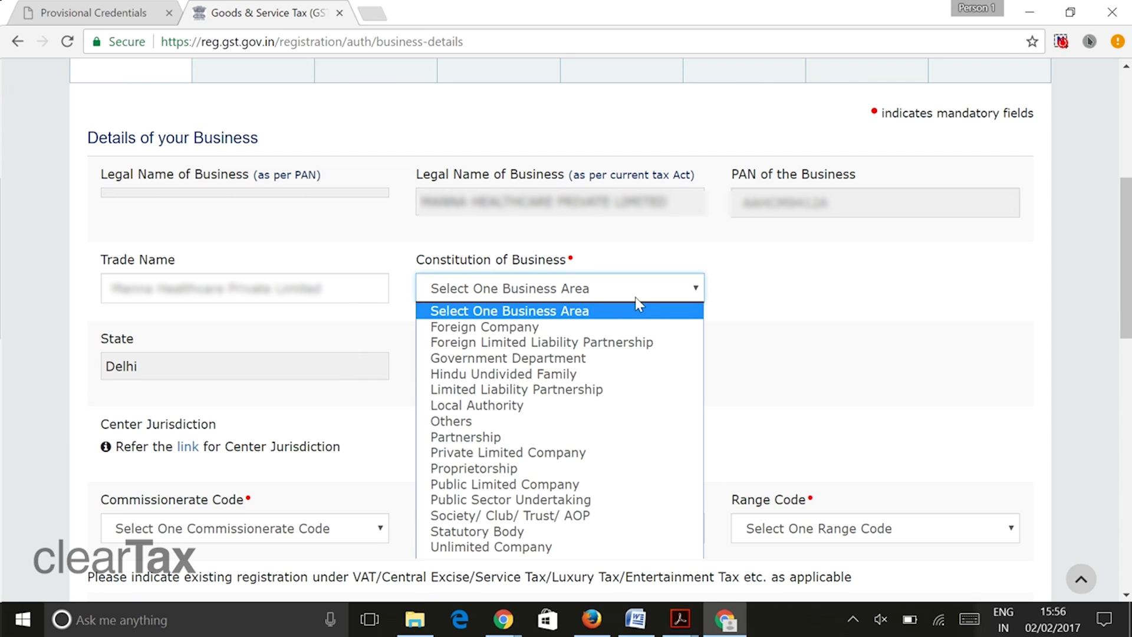
left_click(573, 453)
scroll(379, 400, "down", 1)
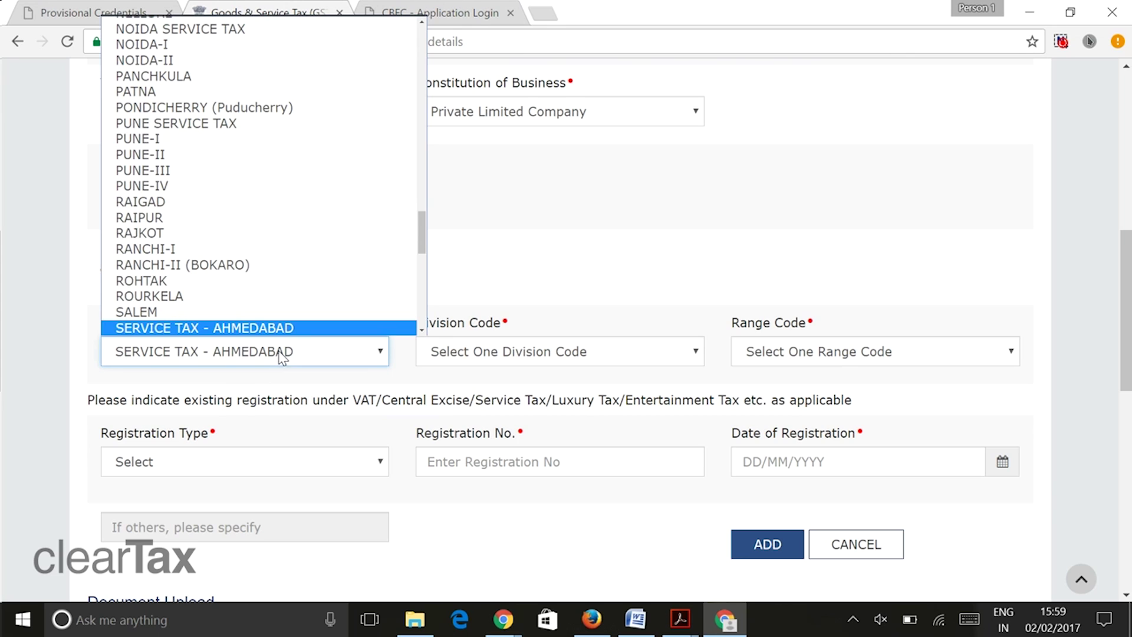
scroll(271, 278, "down", 6)
scroll(289, 254, "up", 3)
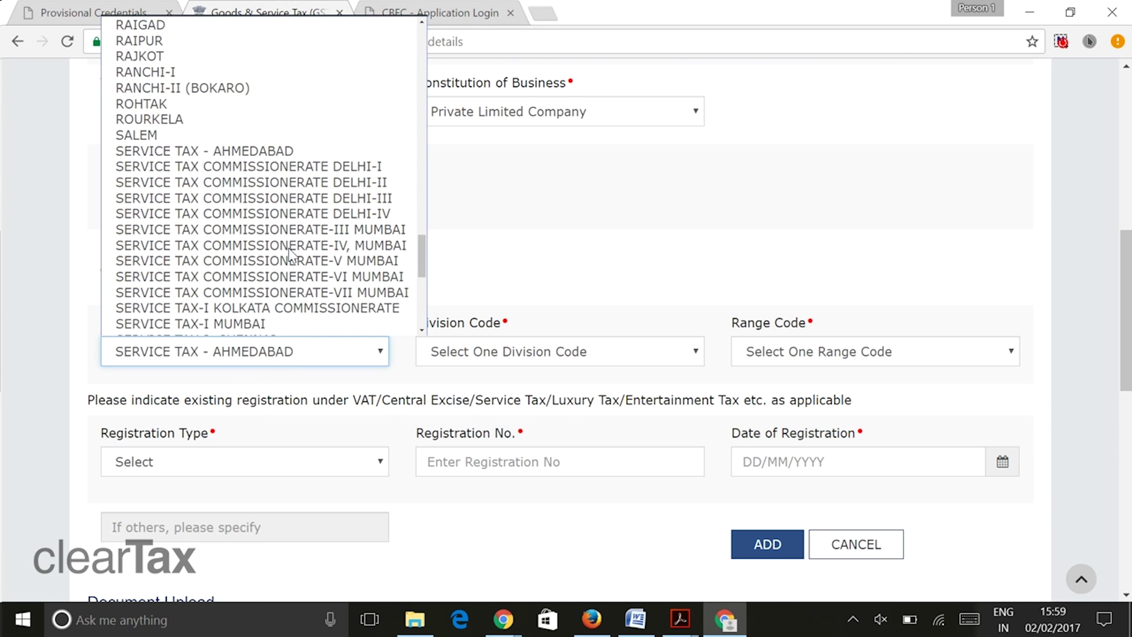
left_click(316, 168)
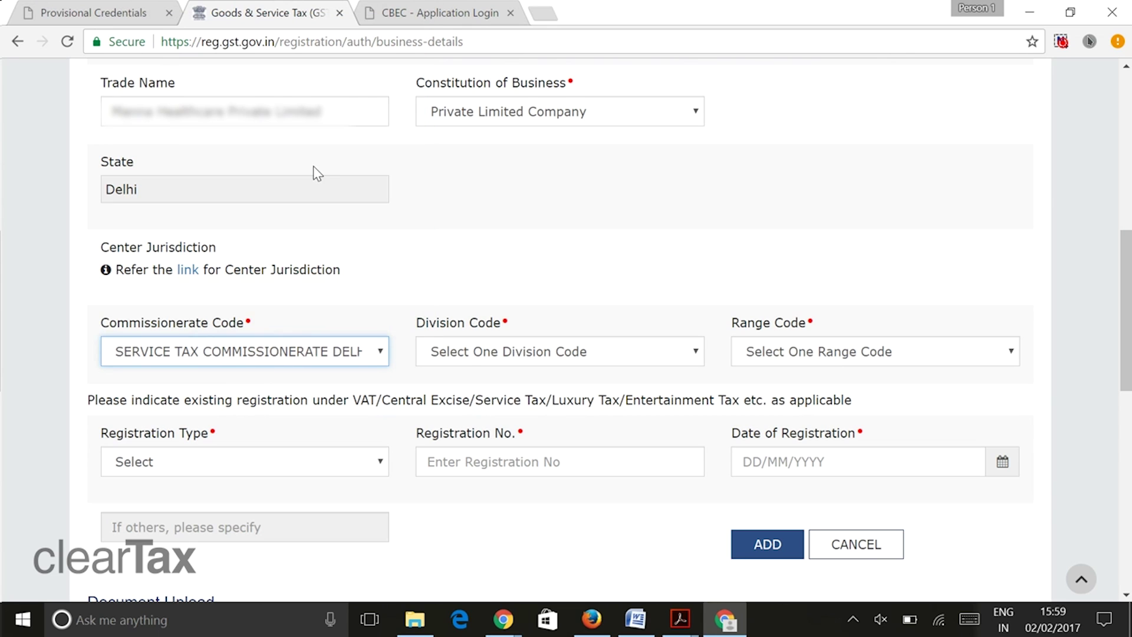
left_click(467, 353)
left_click(571, 453)
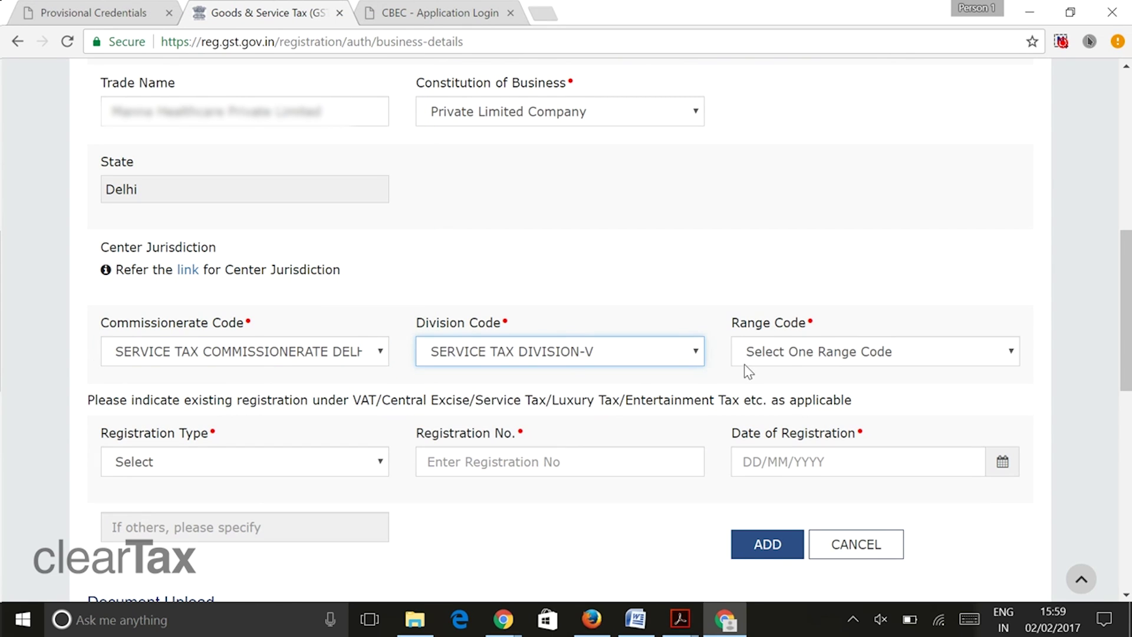
left_click(790, 354)
left_click(812, 421)
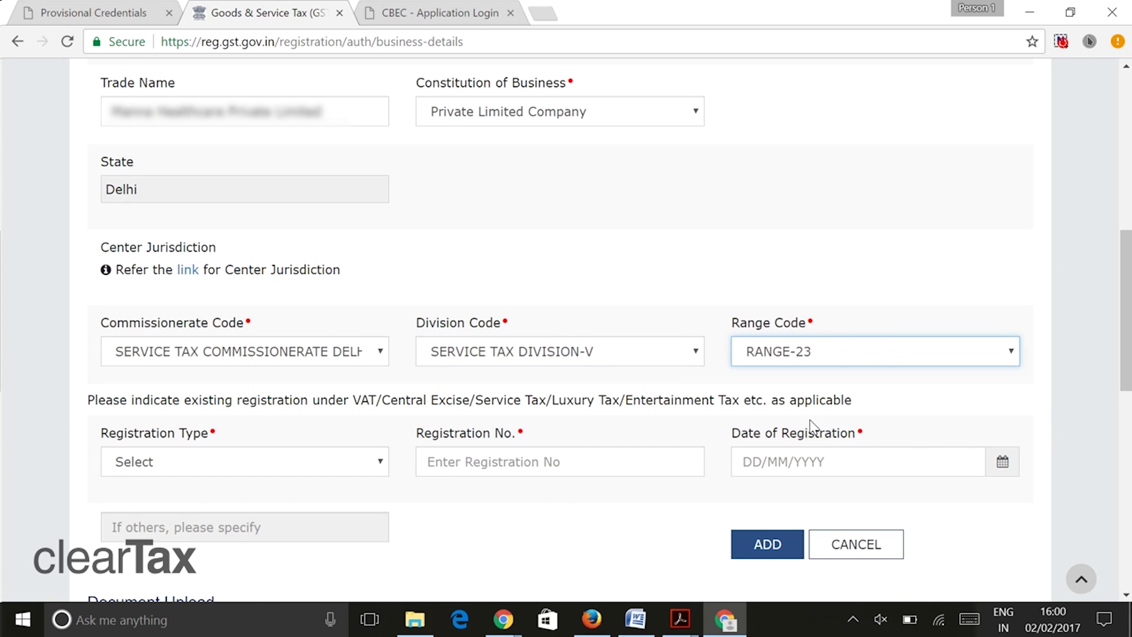
- Enter a Service Tax Registration Number dated 31/01/2013
scroll(301, 414, "down", 1)
left_click(274, 377)
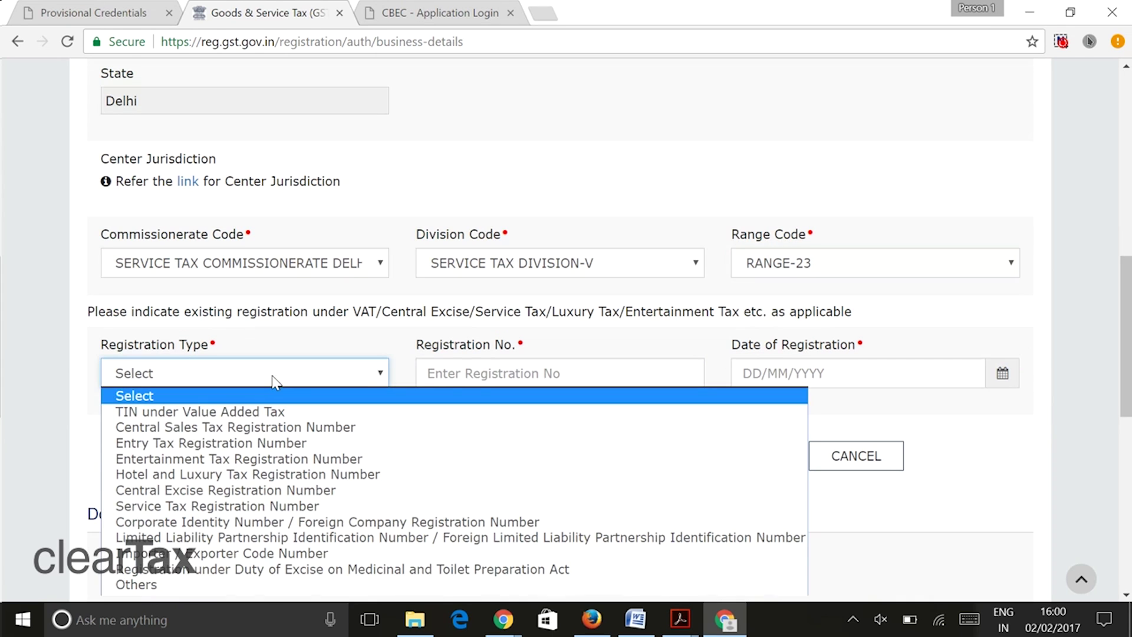
left_click(287, 513)
left_click(487, 383)
key("ctrl+v")
left_click(818, 371)
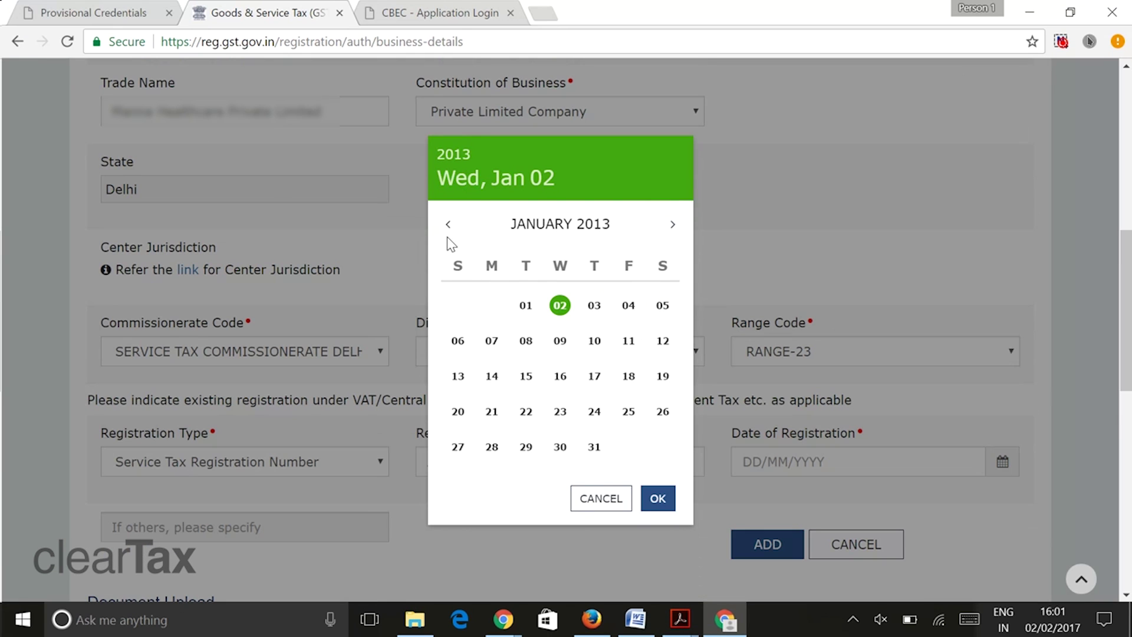
left_click(594, 447)
scroll(536, 472, "down", 5)
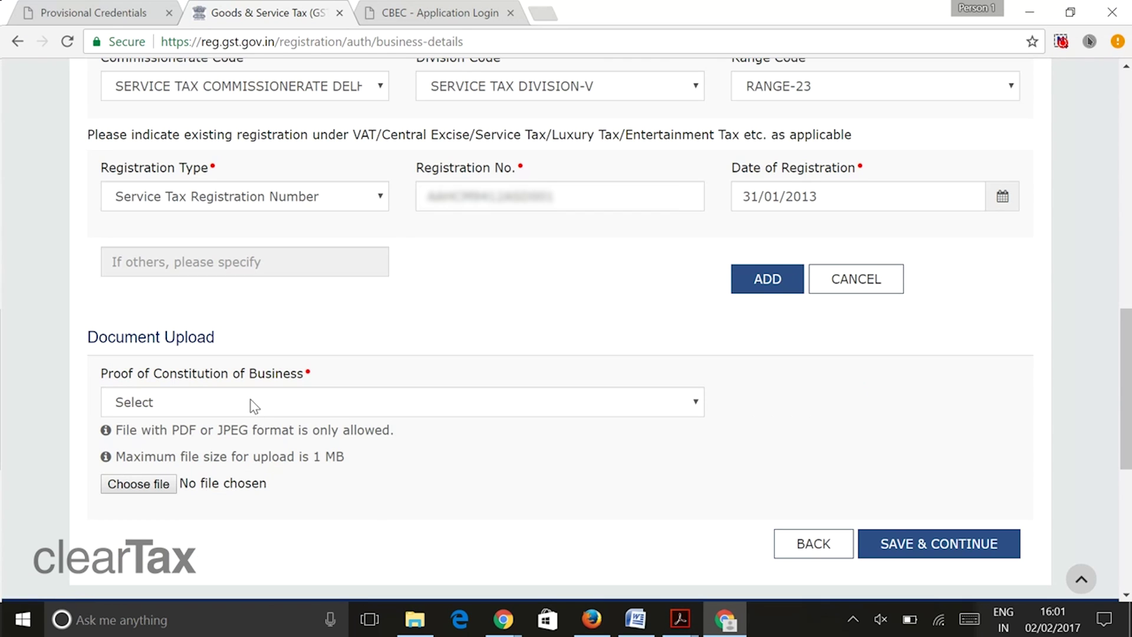
- Add the service tax registration and upload REGISTRATION CERTIFICATE.pdf as proof of constitution
left_click(768, 278)
scroll(521, 480, "down", 1)
left_click(462, 426)
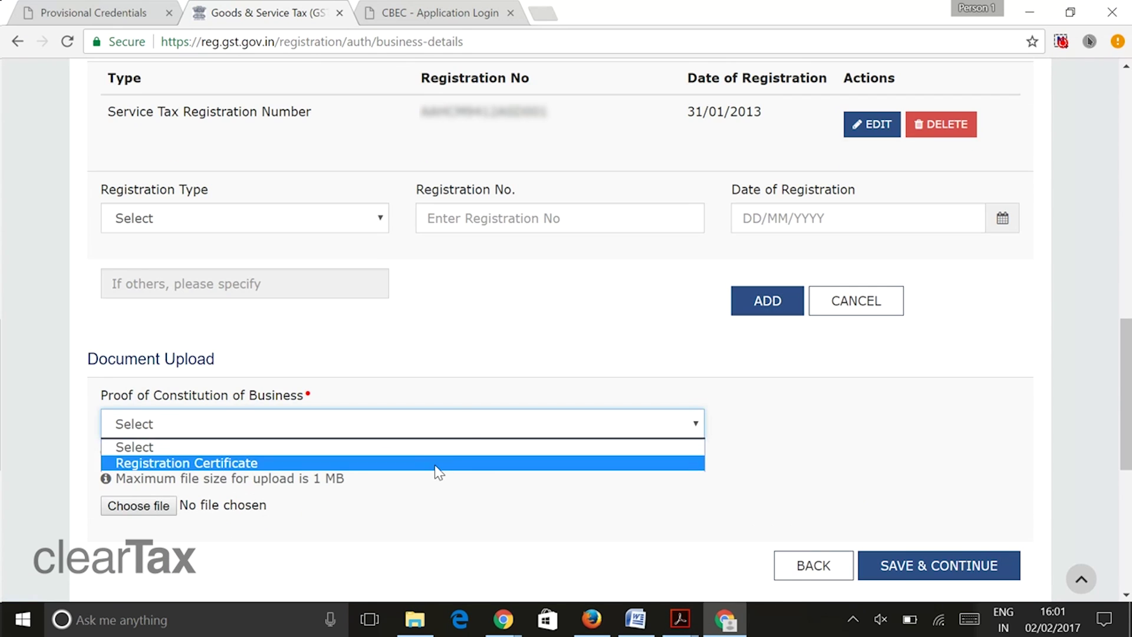
left_click(438, 463)
left_click(139, 505)
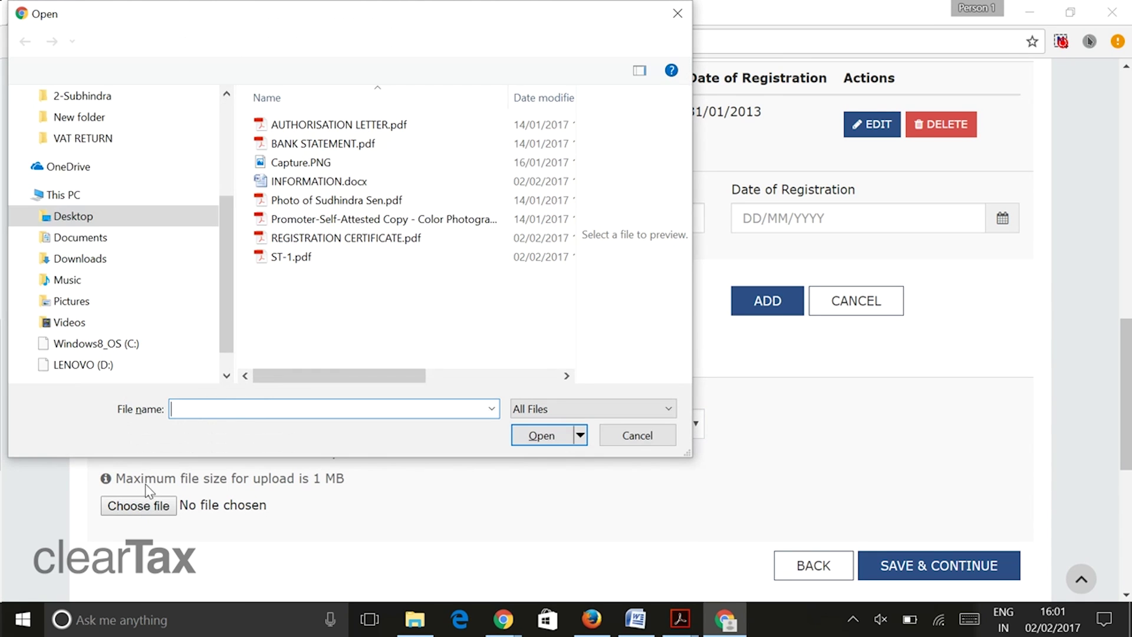
left_click(306, 238)
left_click(553, 440)
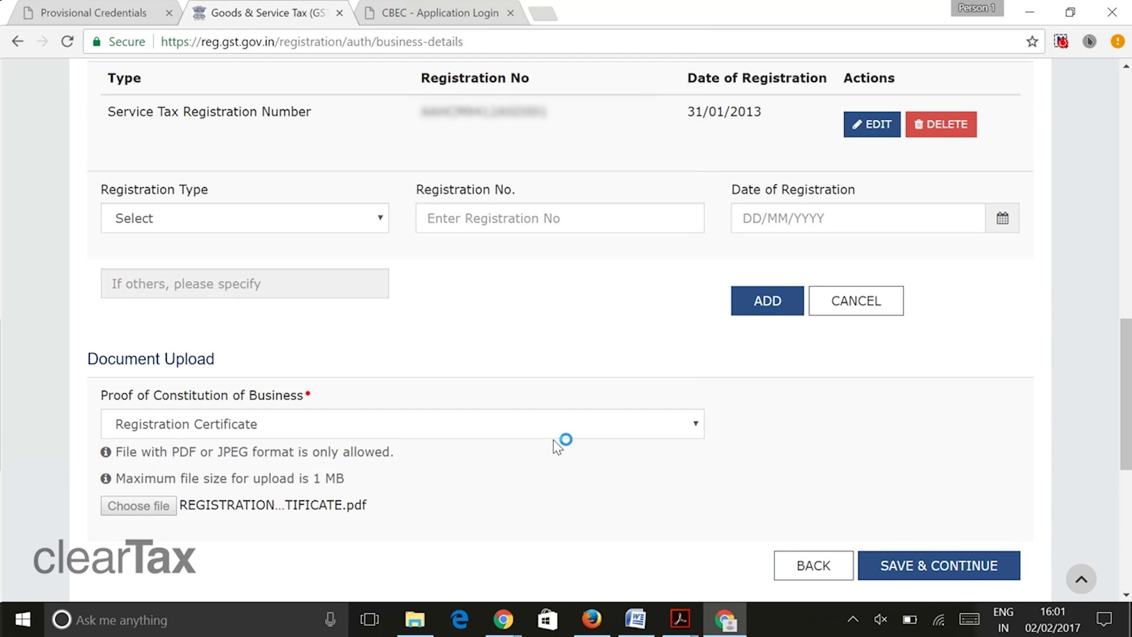
left_click(906, 507)
- Add a Corporate Identity Number registration dated 27/01/2012
left_click(212, 223)
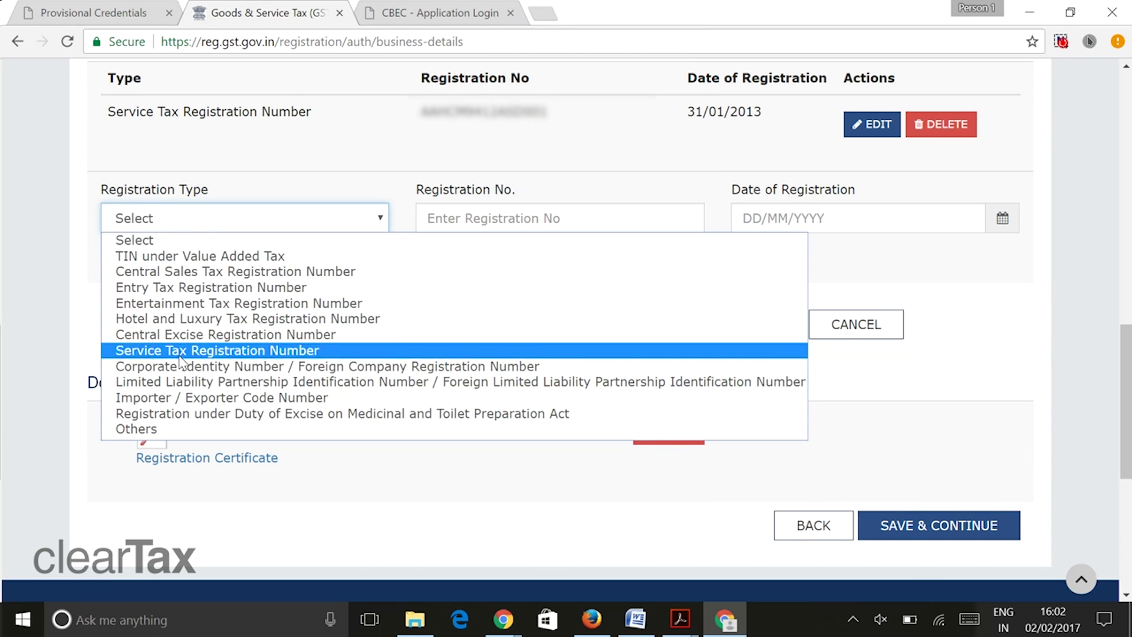
left_click(181, 363)
left_click(811, 215)
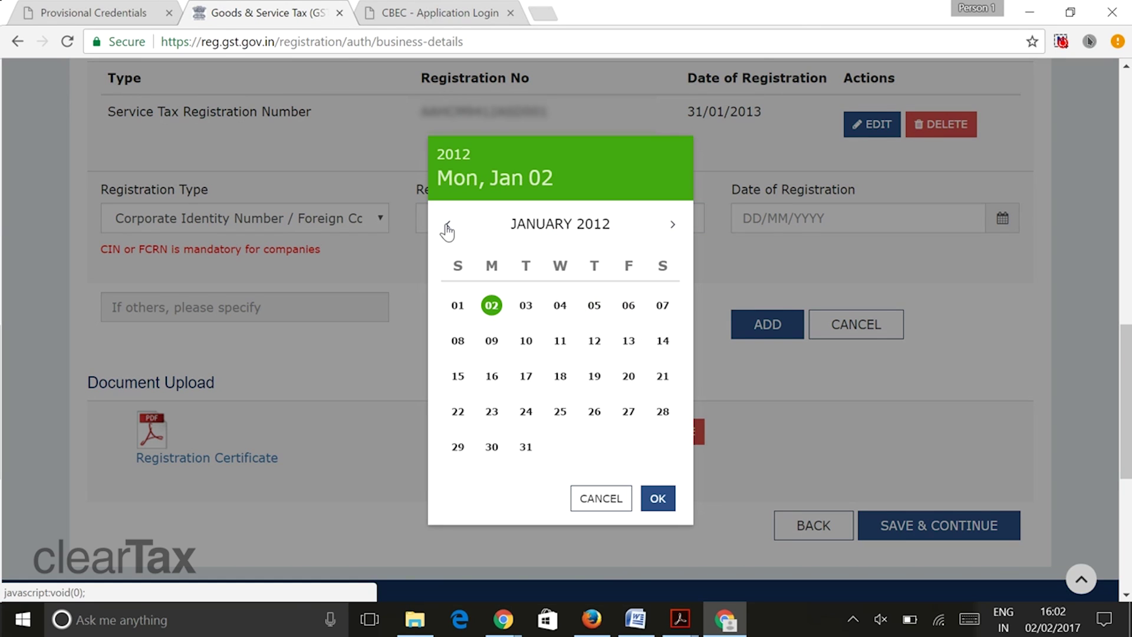
left_click(628, 411)
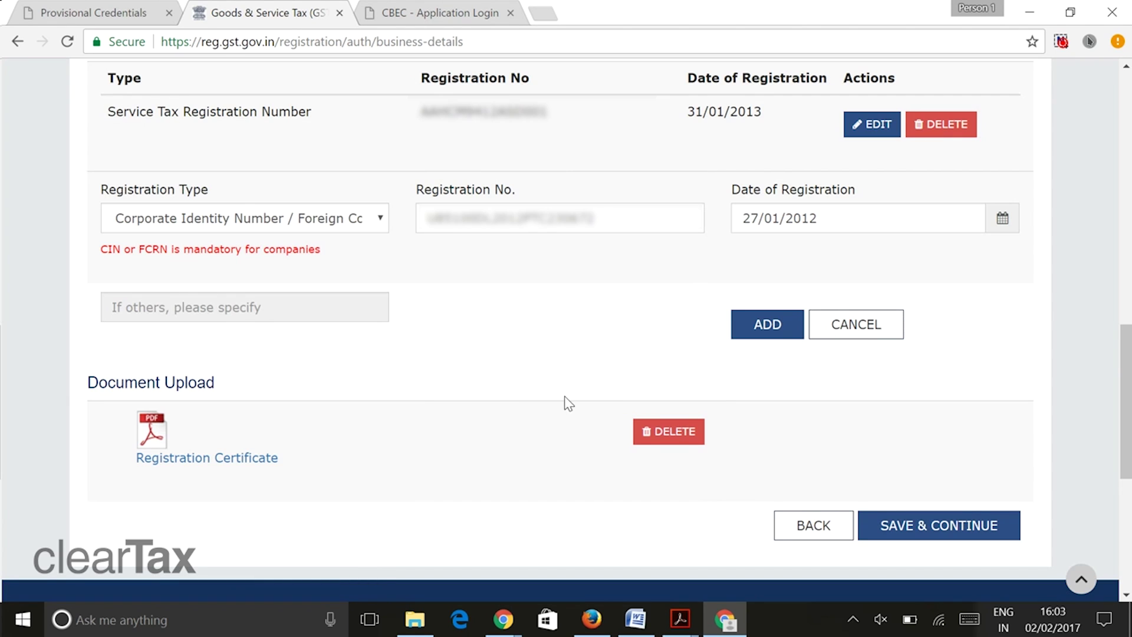
left_click(758, 324)
scroll(908, 379, "down", 3)
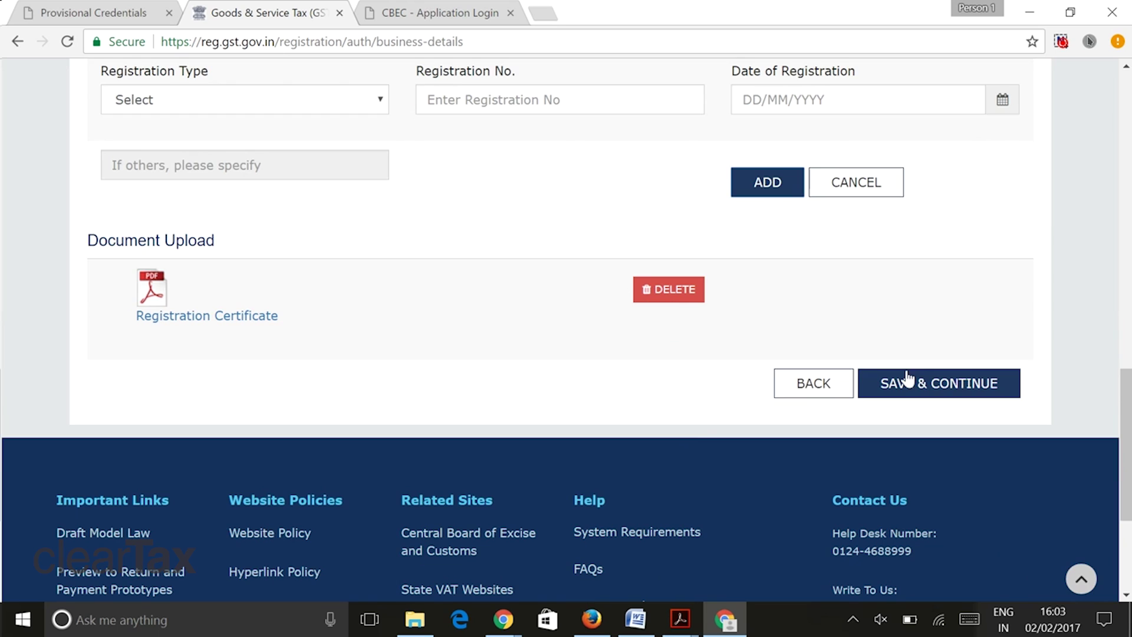
left_click(923, 382)
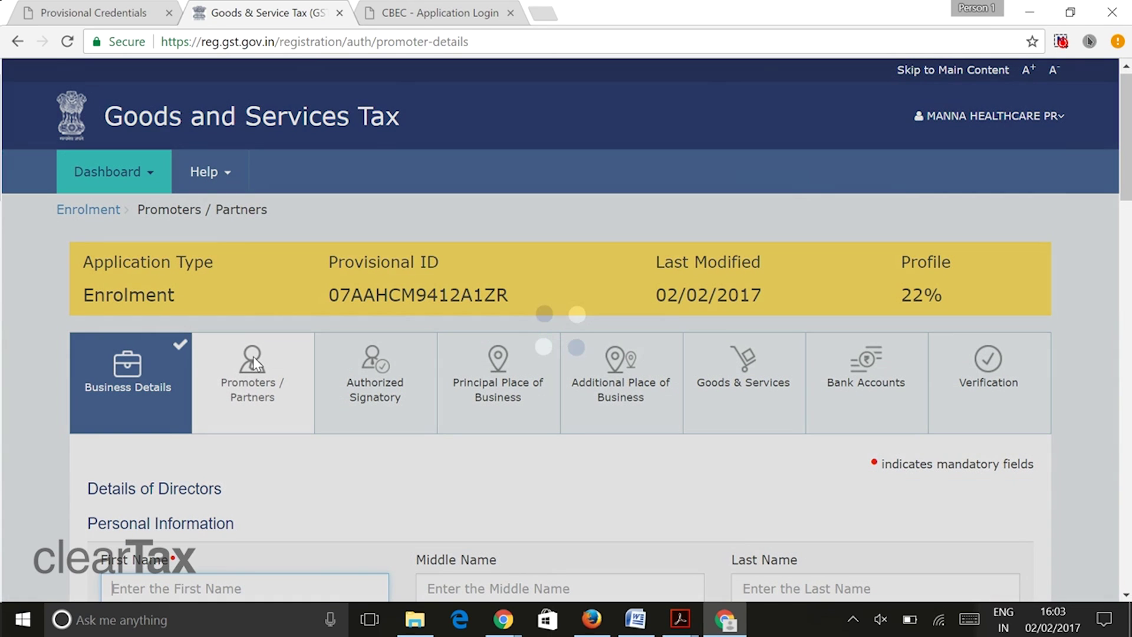
scroll(245, 392, "down", 3)
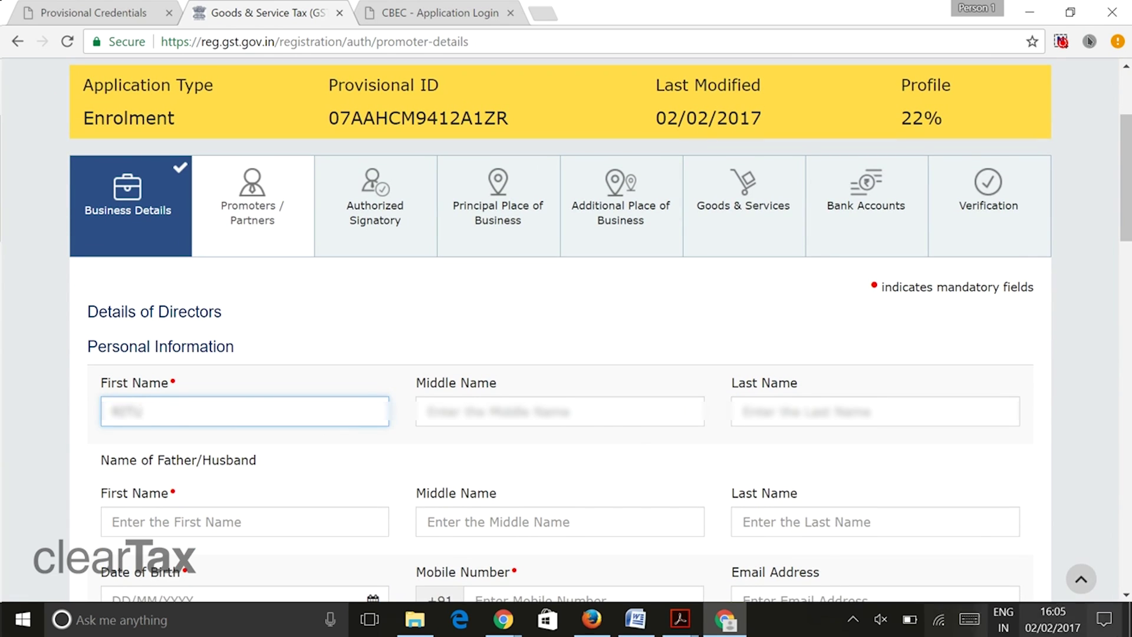
left_click(778, 424)
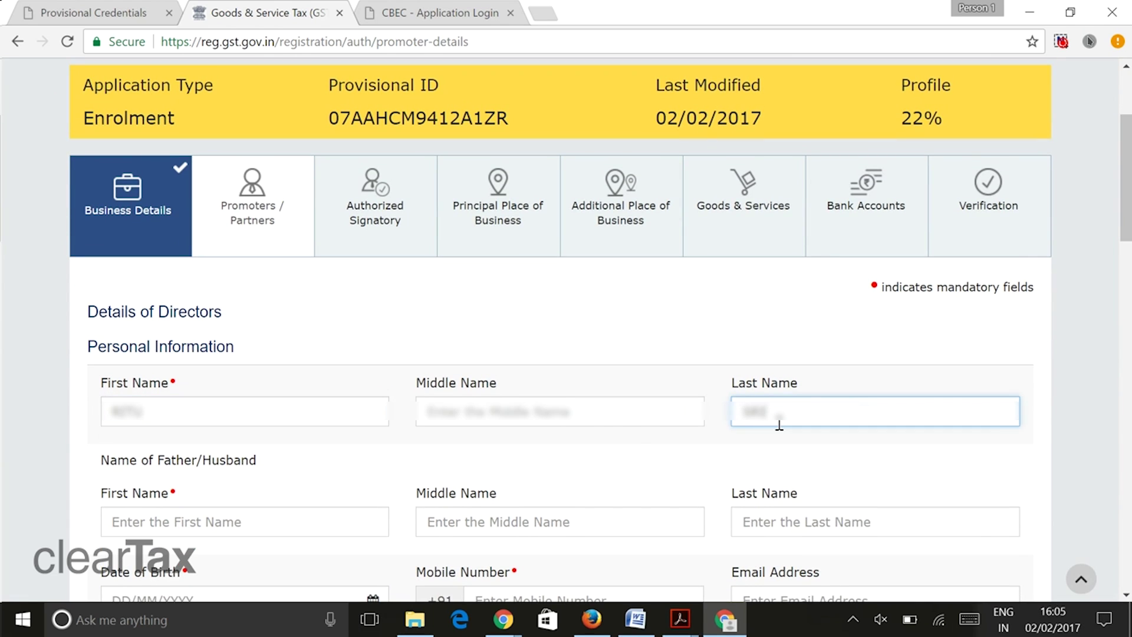
scroll(778, 425, "down", 1)
left_click(154, 427)
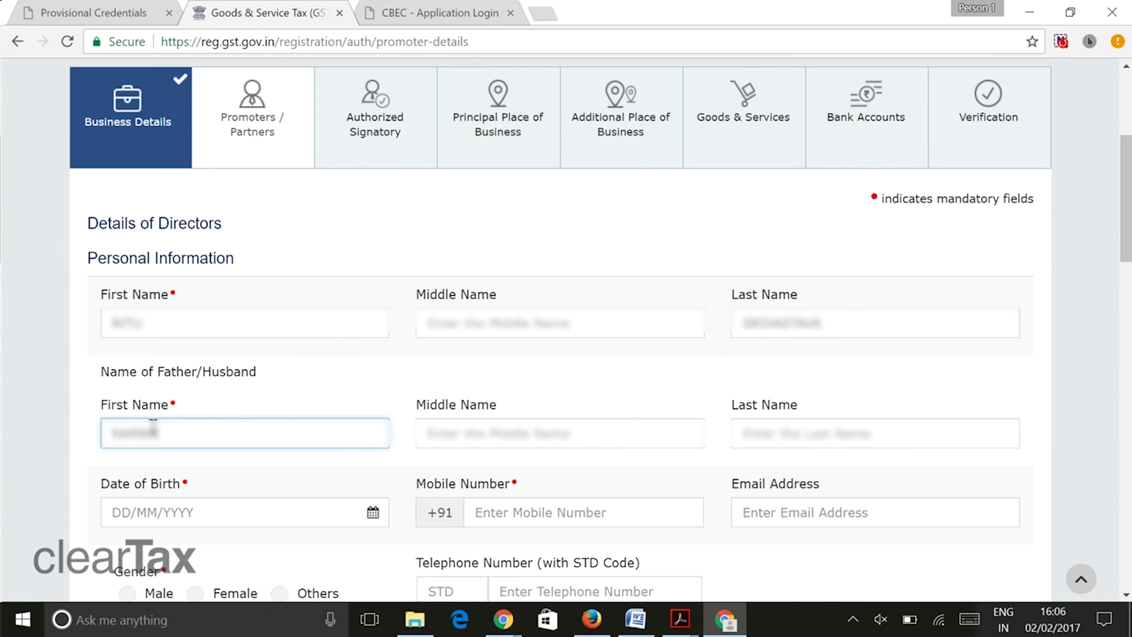
left_click(781, 426)
type("SRIV")
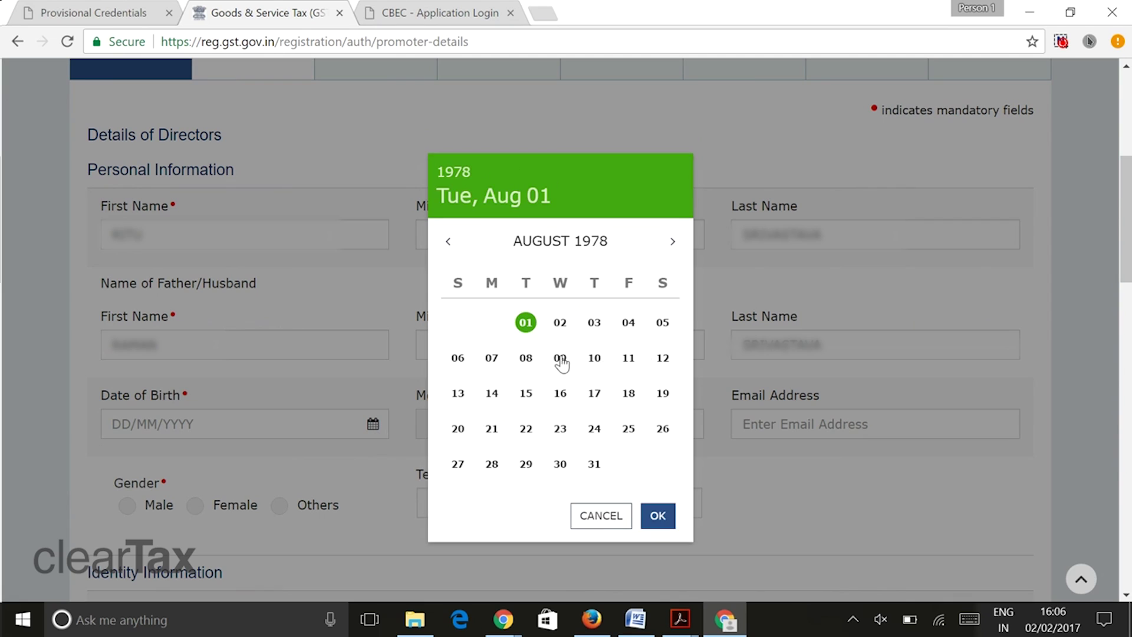
left_click(620, 361)
scroll(619, 354, "down", 1)
- Enter the director's mobile number and e-mail address and set gender to Female
left_click(538, 423)
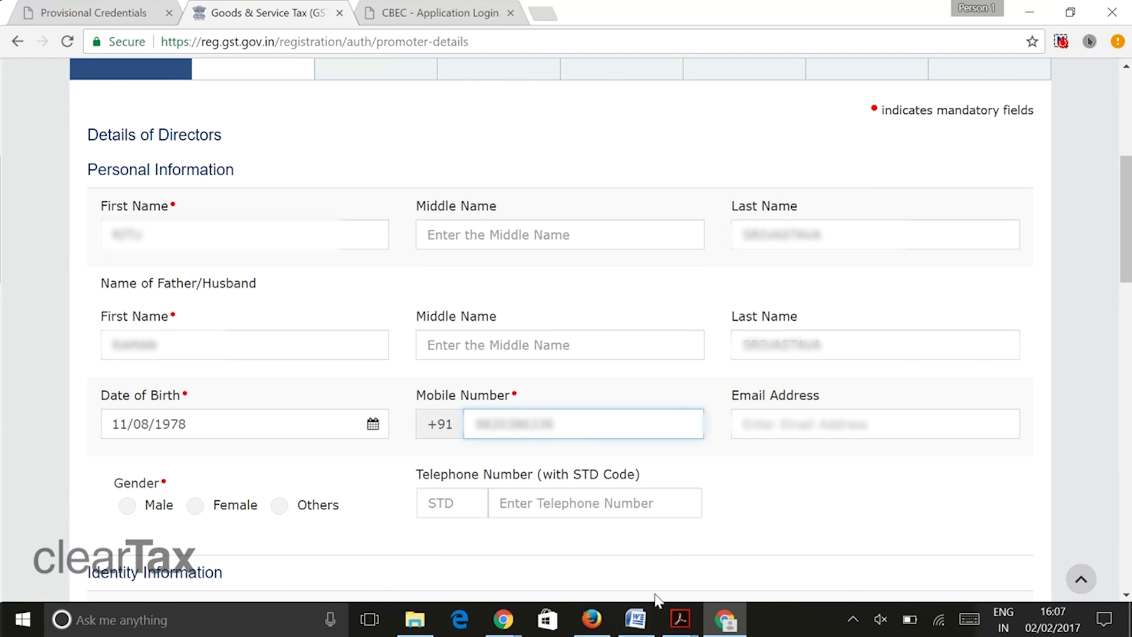
left_click(778, 423)
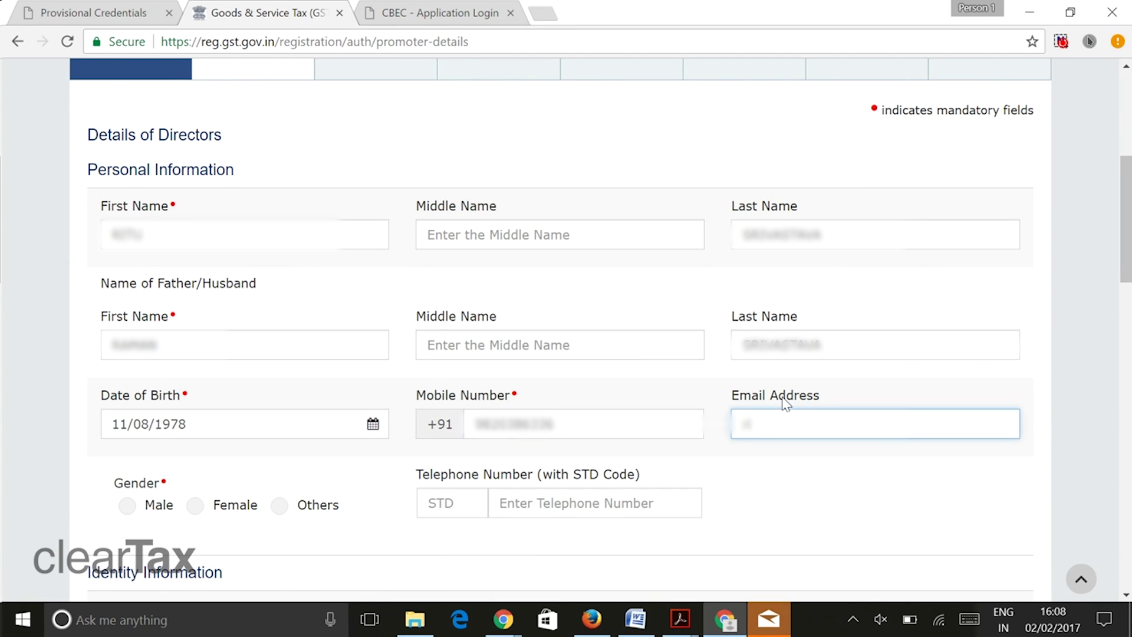
scroll(413, 442, "down", 1)
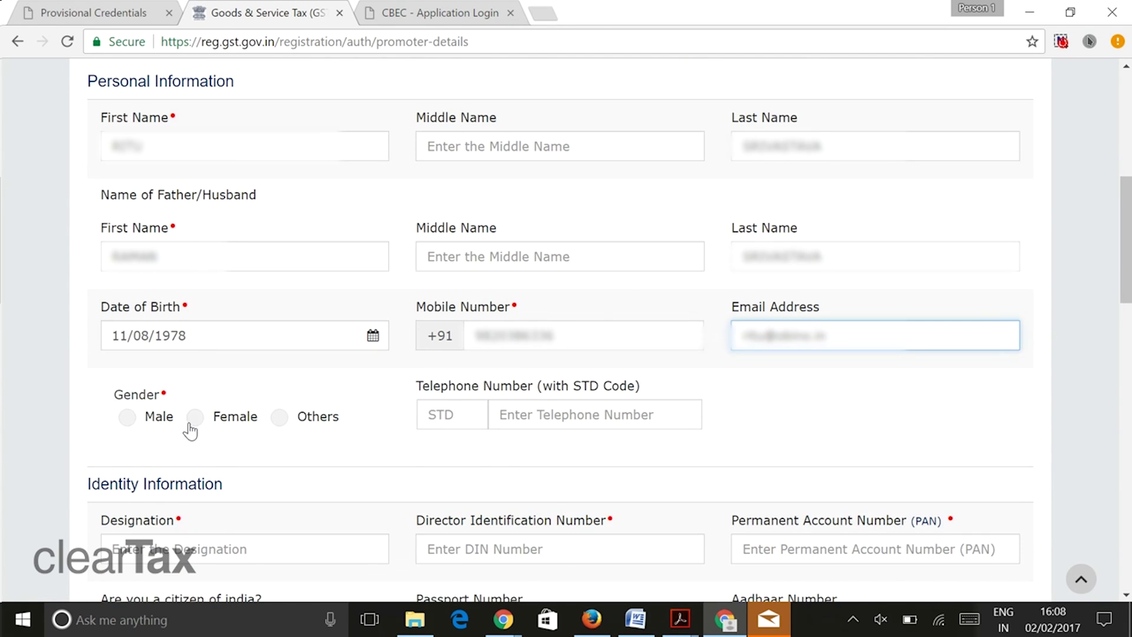
left_click(194, 417)
scroll(403, 468, "down", 1)
scroll(334, 435, "down", 1)
- Set the designation to Director and enter the director's DIN and PAN
left_click(216, 362)
type("Director")
left_click(571, 381)
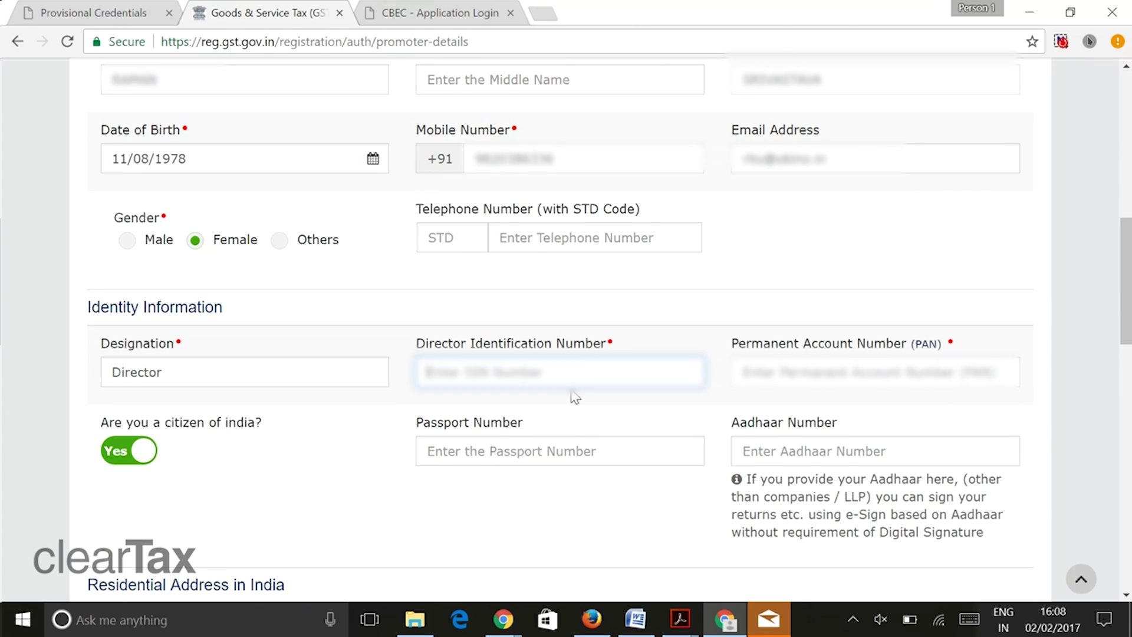
left_click(765, 368)
left_click(462, 454)
- Enter the director's residential building number, premise name and road name
left_click(348, 383)
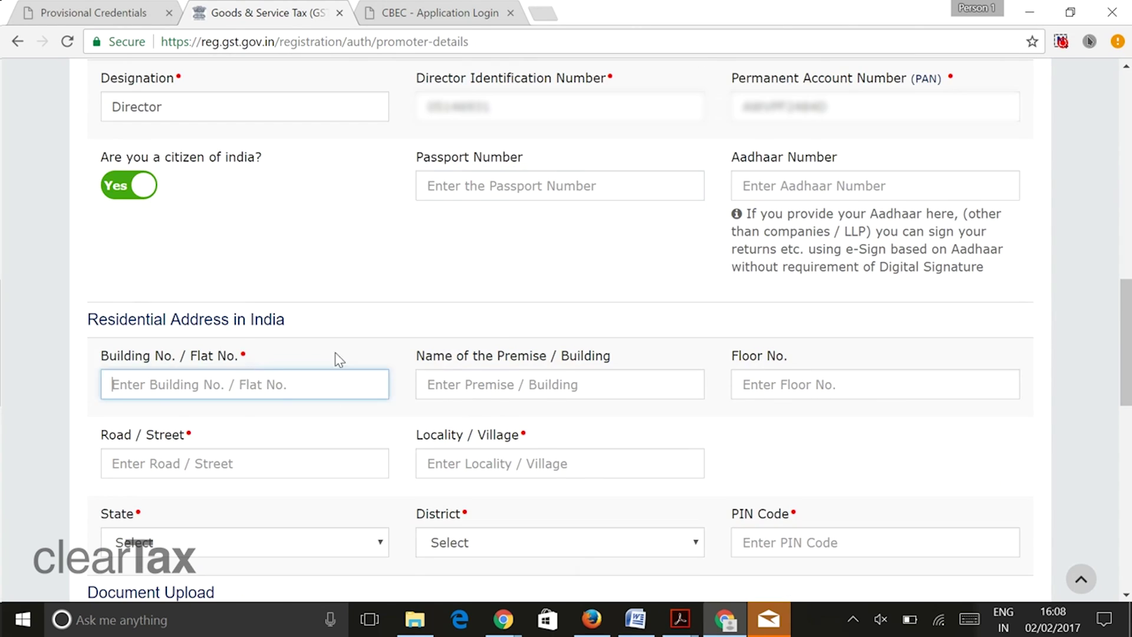
scroll(339, 356, "down", 3)
left_click(483, 200)
left_click(225, 282)
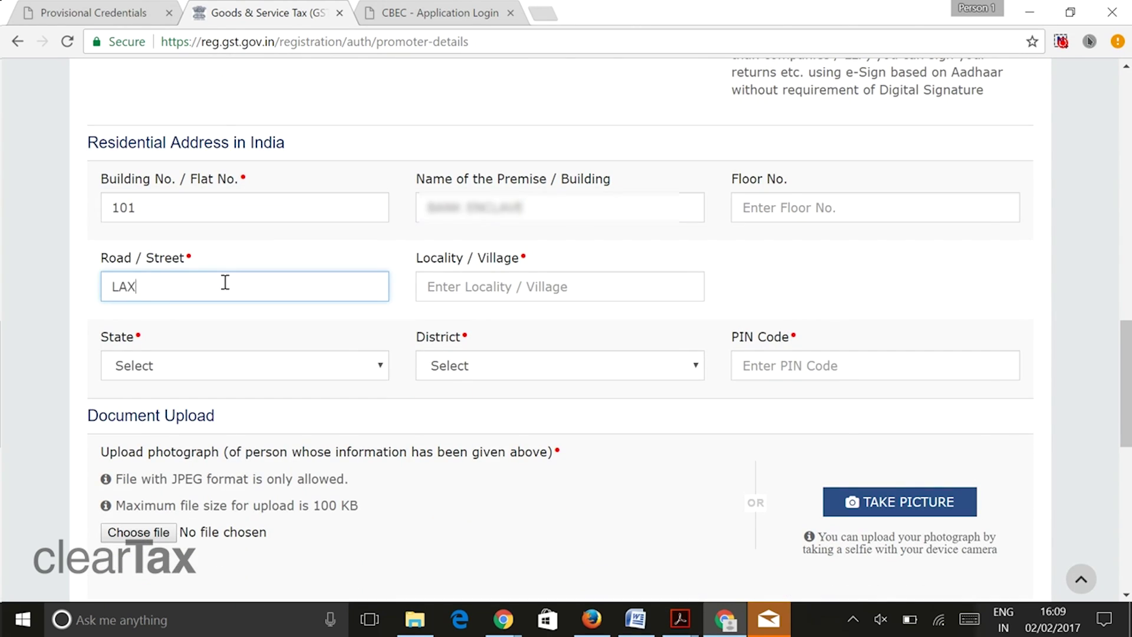
key("Tab")
- Set the director's residential state to Delhi and district to East Delhi, and enter the PIN code
left_click(321, 377)
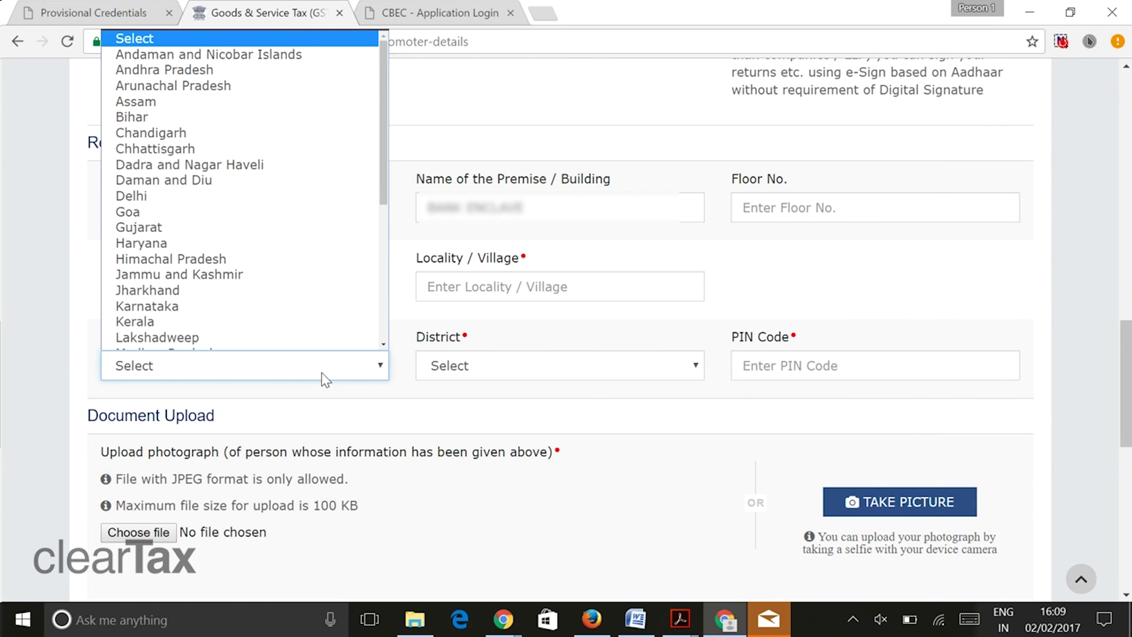
key("d")
key("d")
key("d")
left_click(254, 185)
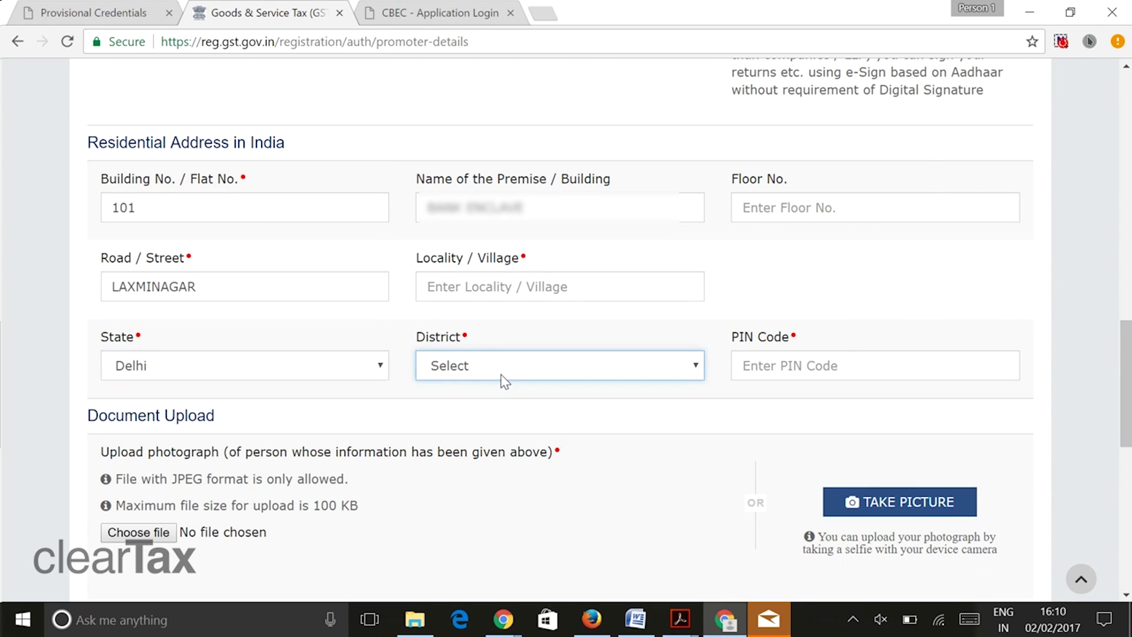
left_click(500, 374)
left_click(584, 419)
left_click(785, 370)
type("110092")
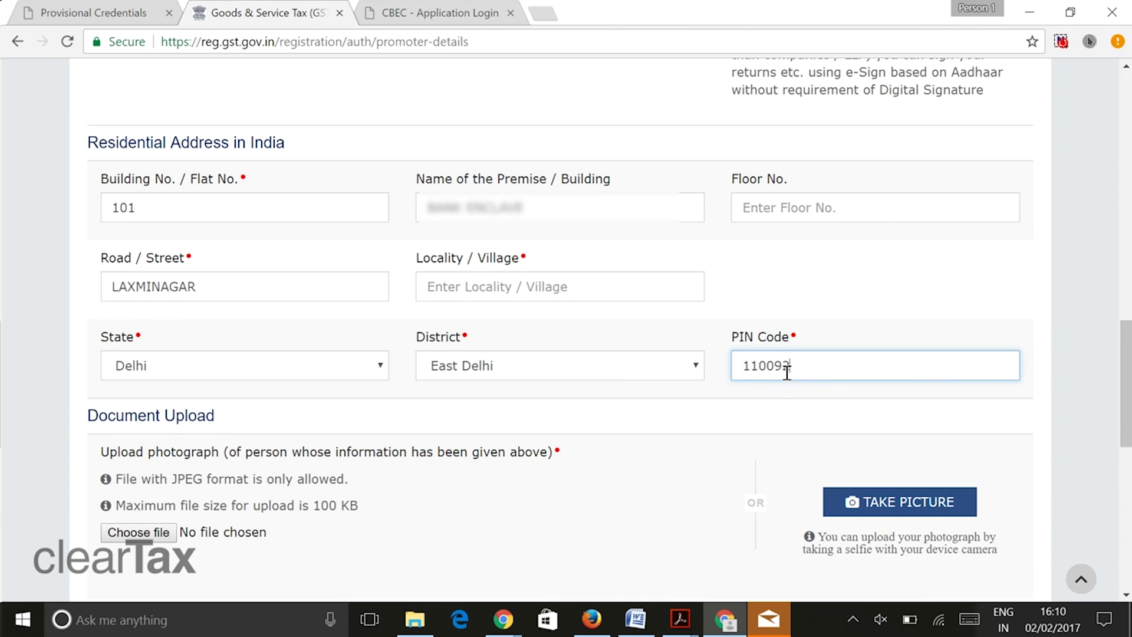
scroll(268, 386, "down", 1)
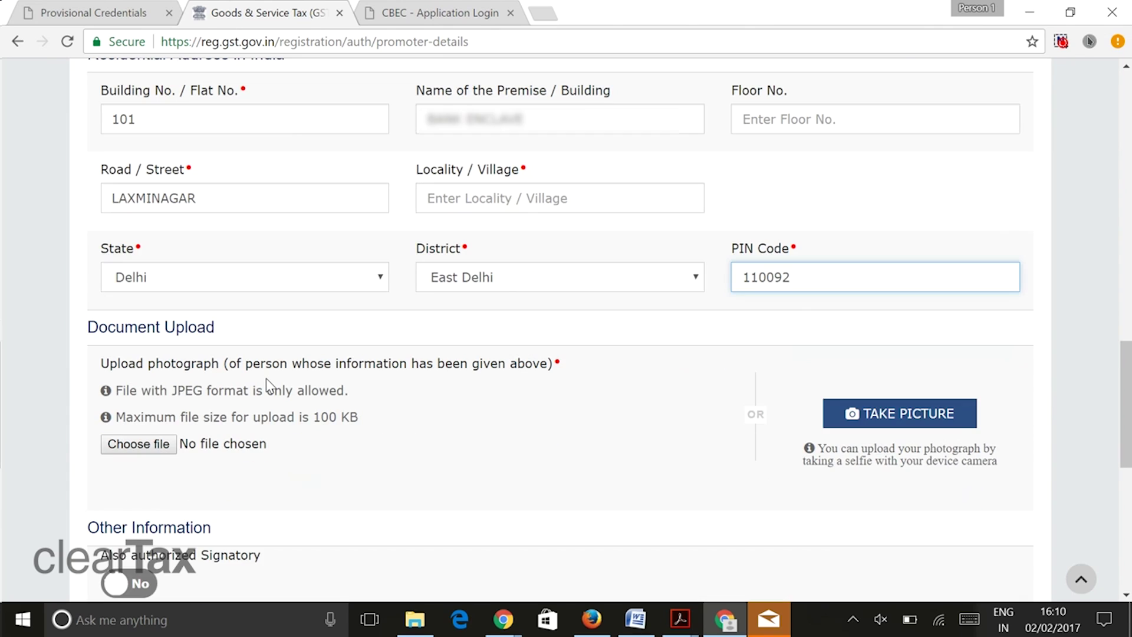
- Attach the director's photograph and save so one Director appears in Details of Directors
left_click(154, 445)
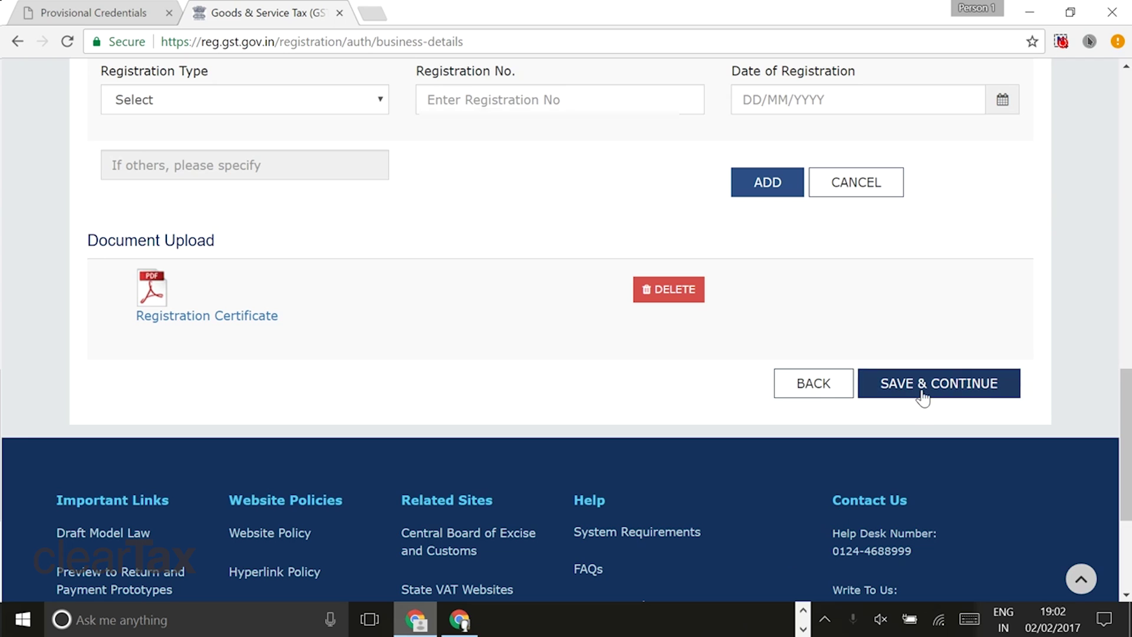
left_click(919, 386)
scroll(470, 420, "down", 2)
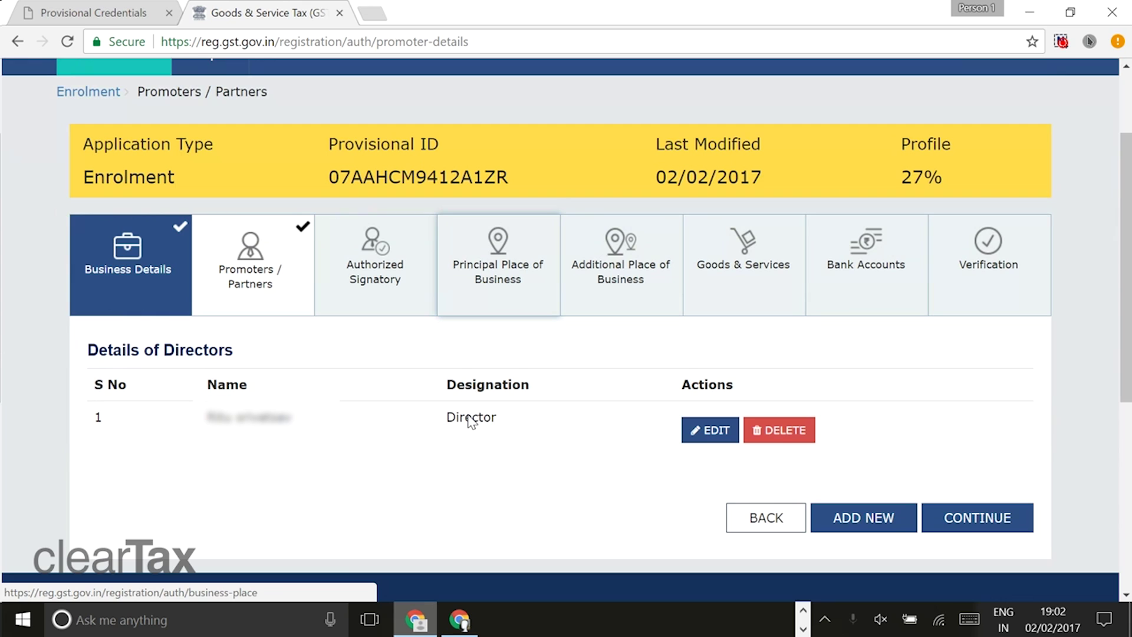
- Continue to the authorized signatory and enter the signatory's name and father's name
scroll(469, 421, "down", 1)
left_click(980, 472)
scroll(980, 471, "down", 5)
left_click(284, 342)
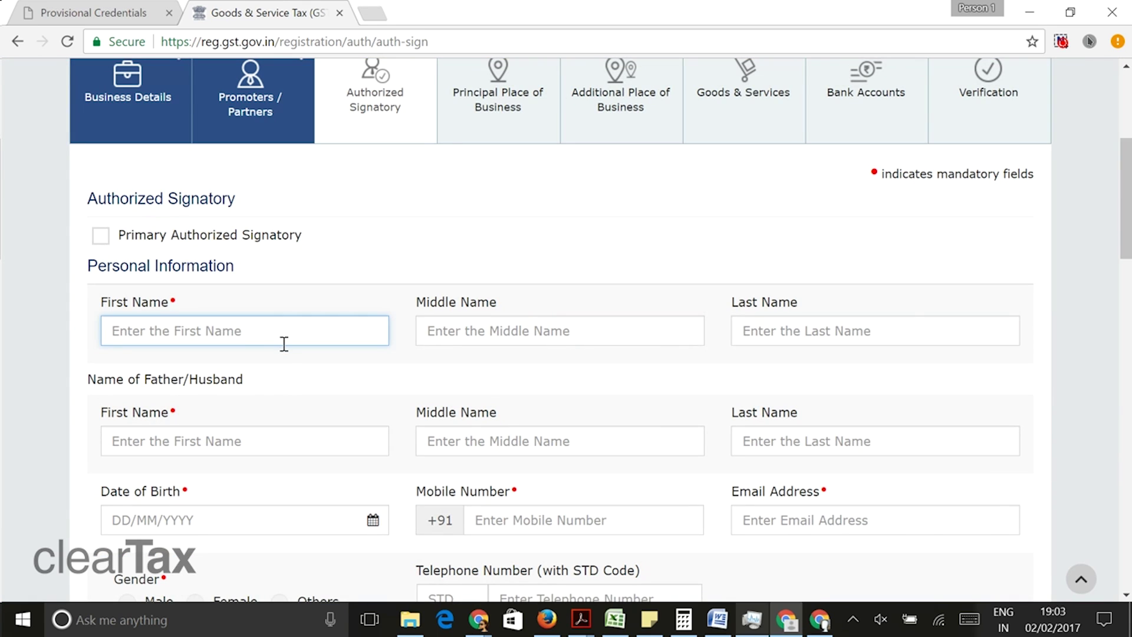
left_click(768, 334)
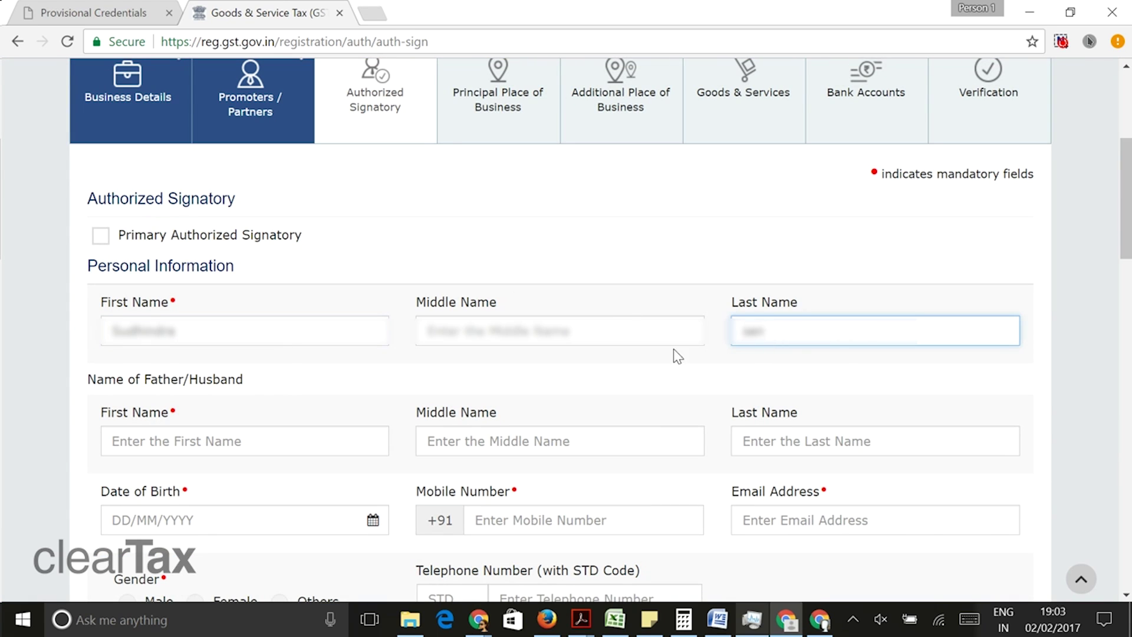
left_click(154, 438)
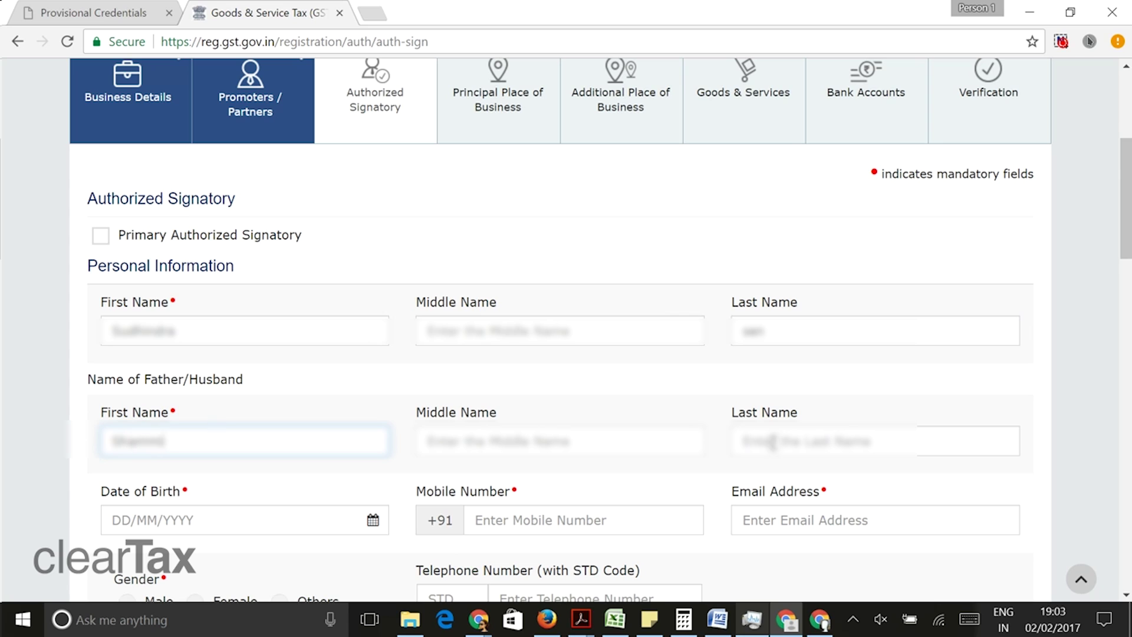
left_click(773, 442)
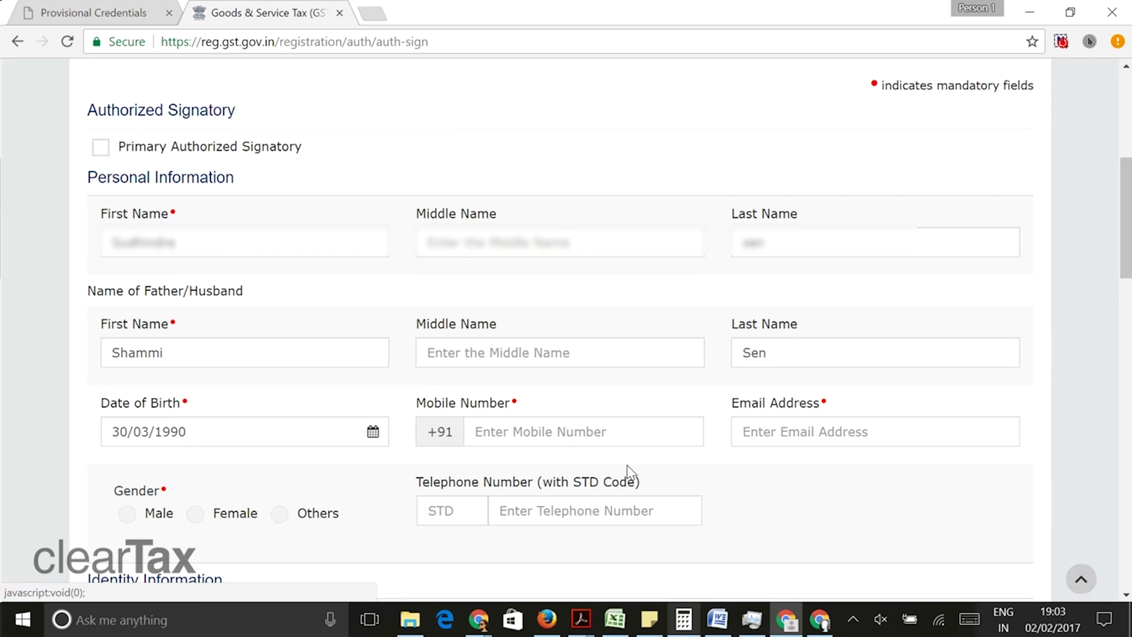
left_click(561, 429)
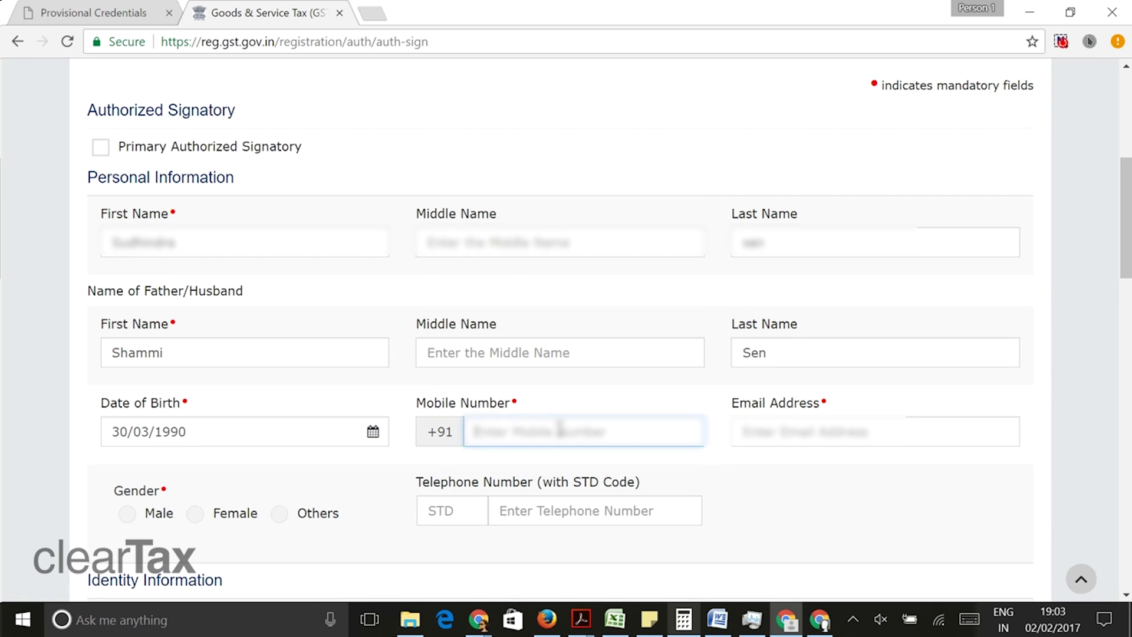
left_click(758, 426)
scroll(383, 371, "down", 3)
left_click(127, 336)
- Set the signatory's designation to Head and enter the signatory's PAN
left_click(228, 468)
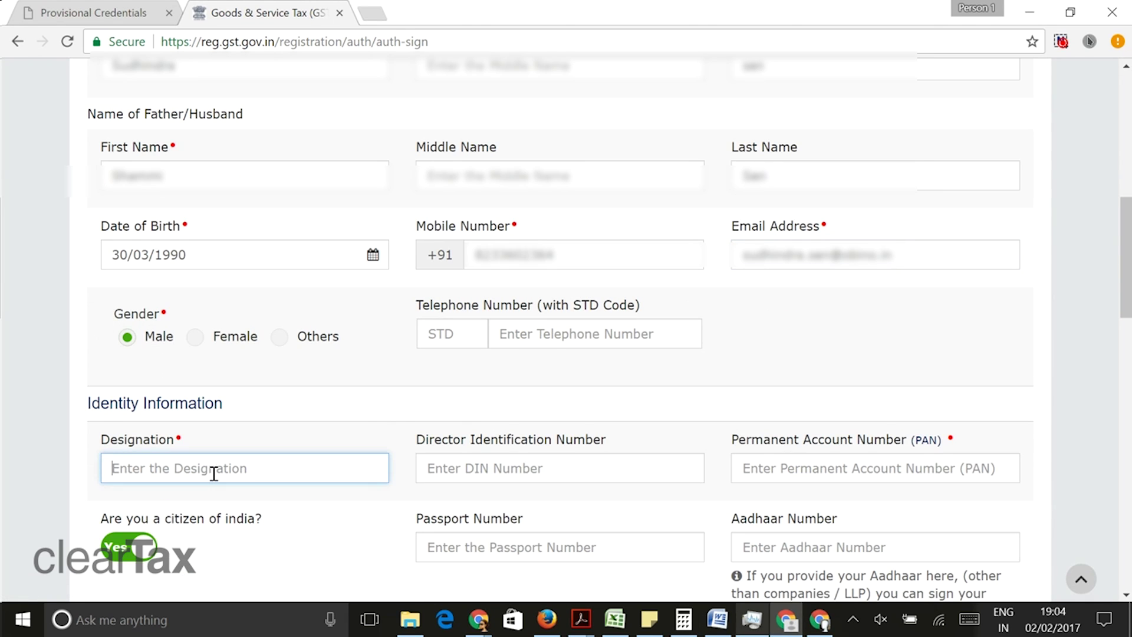
type("Head")
key("Tab")
left_click(805, 470)
scroll(508, 424, "down", 5)
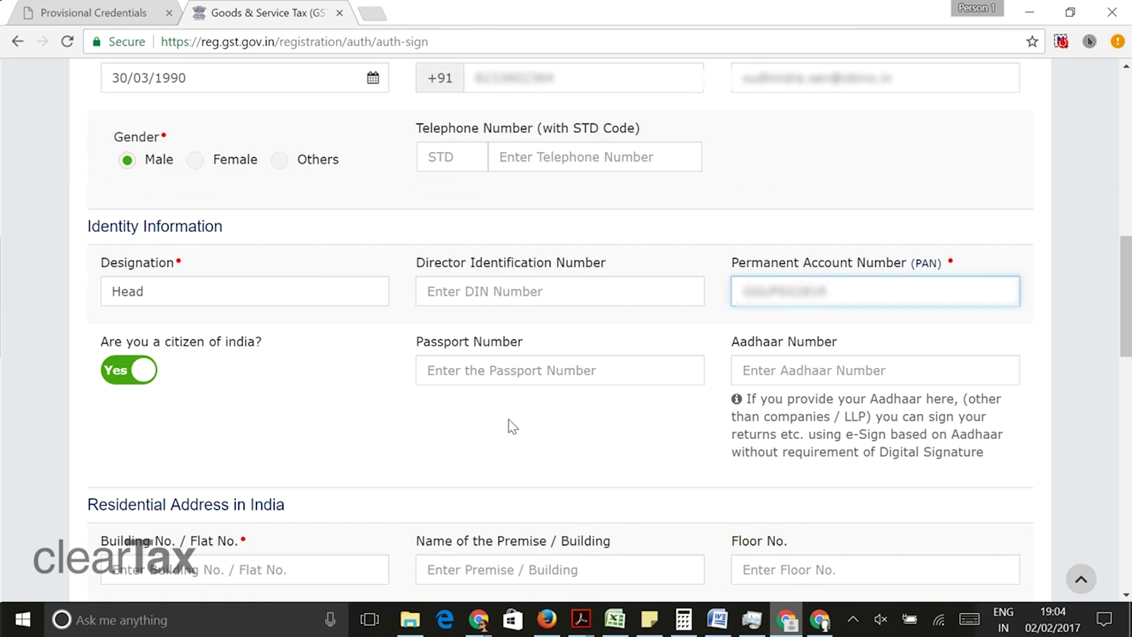
- Enter the signatory's residential building number, floor, road and locality
left_click(318, 296)
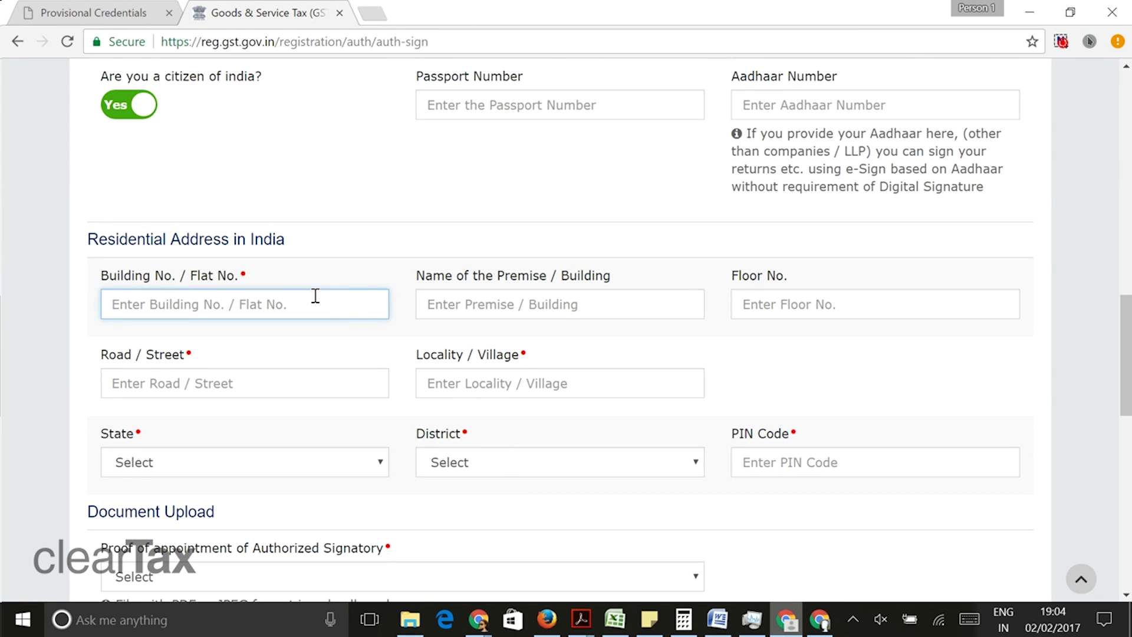
left_click(749, 307)
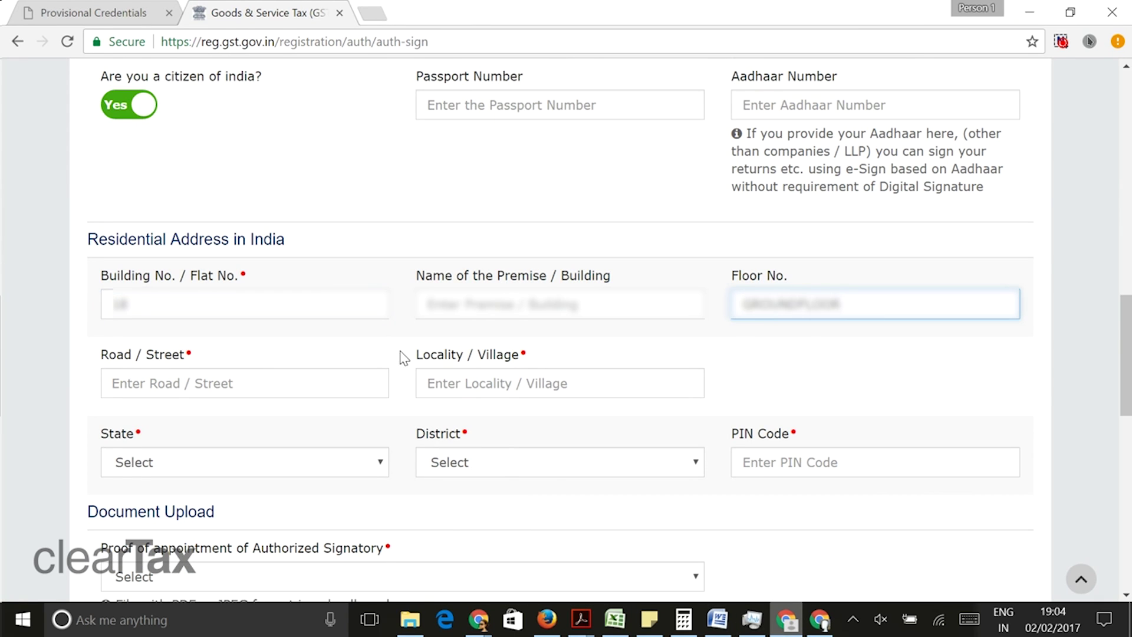
left_click(179, 384)
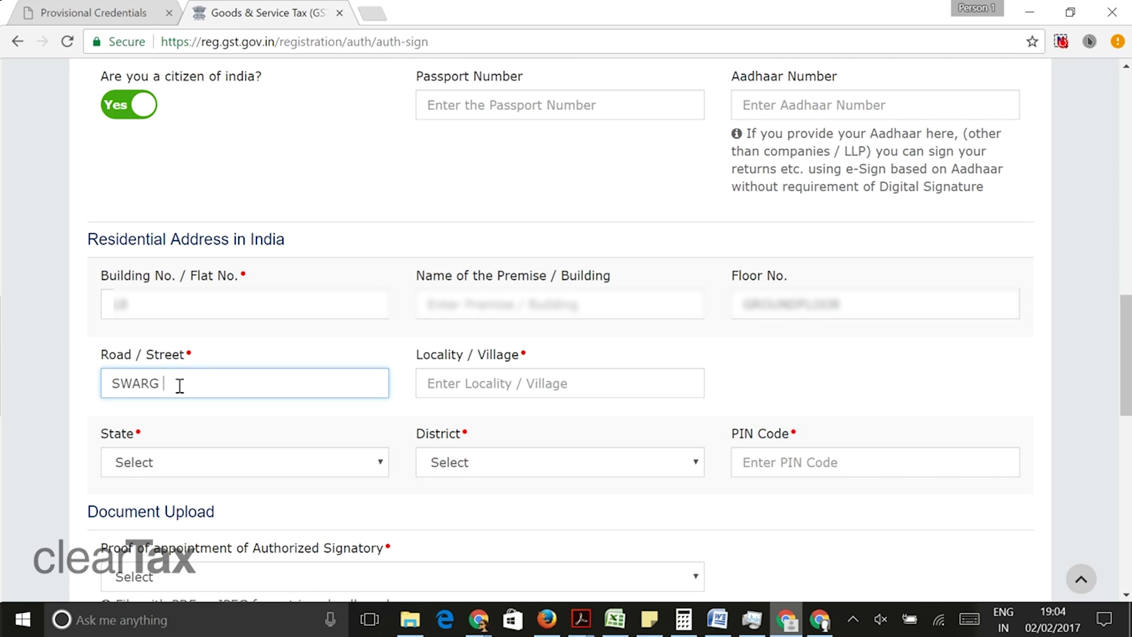
left_click(465, 390)
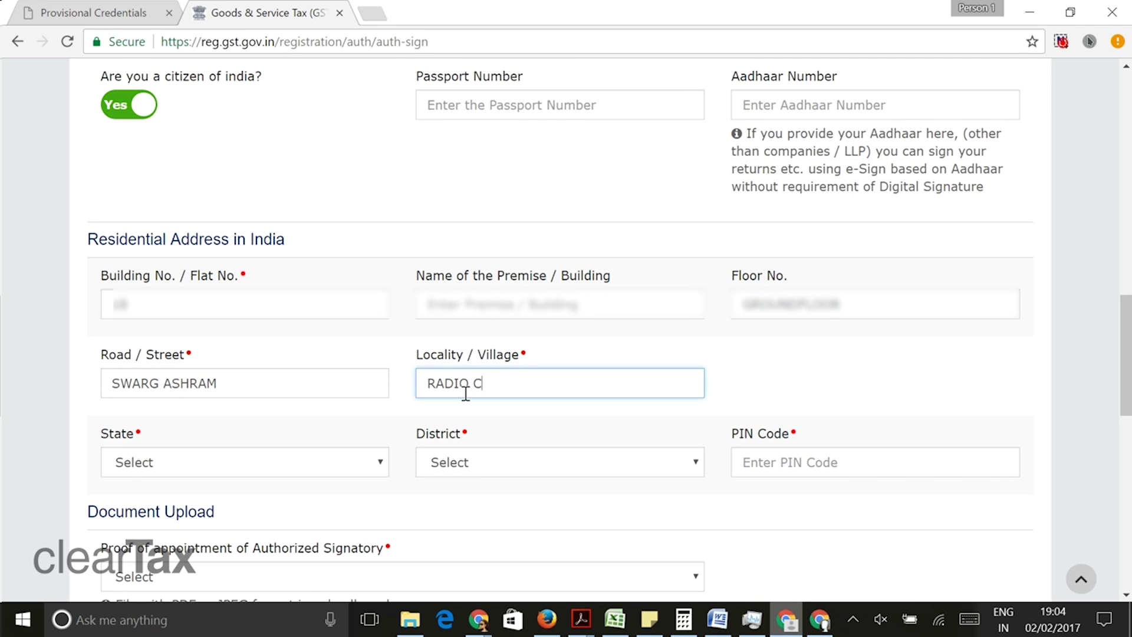
- Set the signatory's residential state to Delhi and district to East Delhi, and enter the PIN code
left_click(154, 468)
key("d")
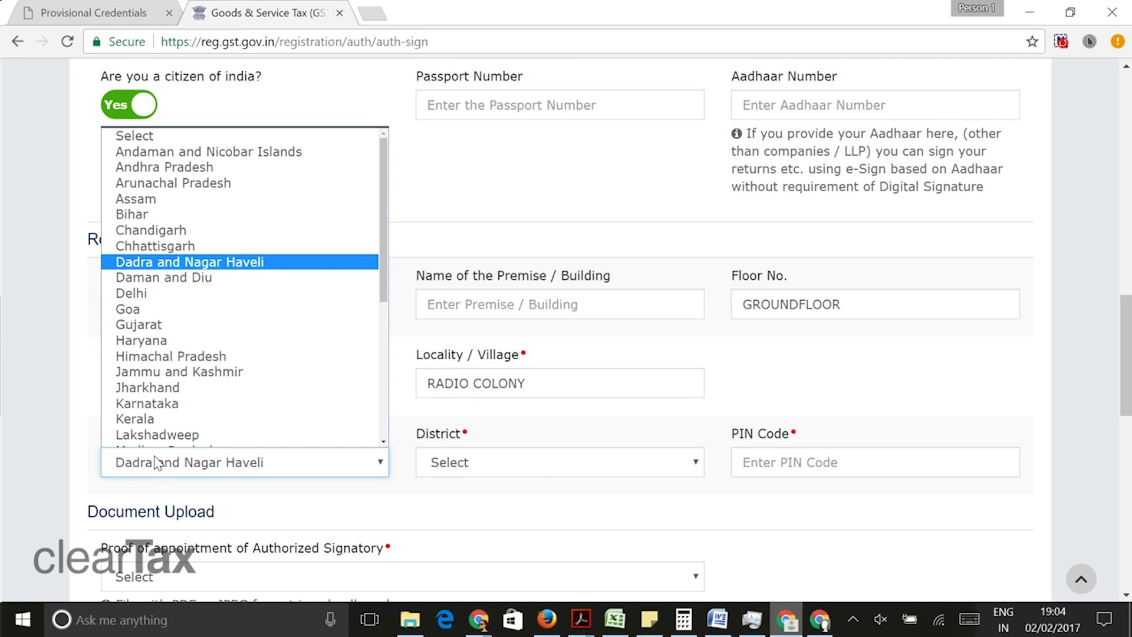
left_click(118, 295)
left_click(475, 461)
left_click(462, 295)
left_click(821, 459)
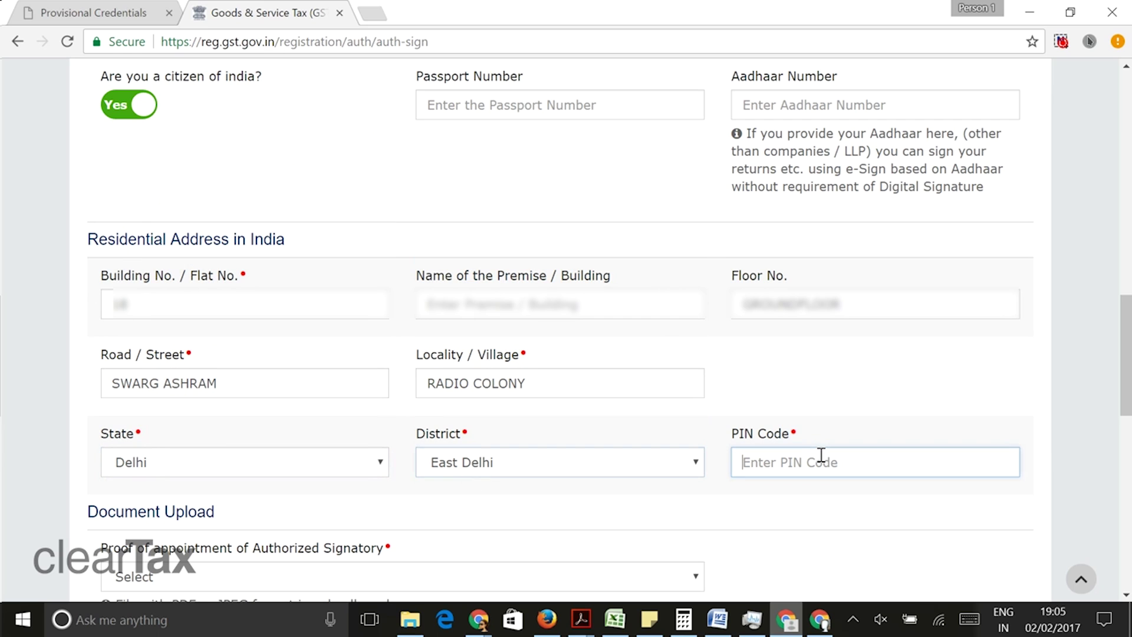
type("110009")
scroll(487, 306, "down", 3)
- Choose BoD / Managing Committee resolution as proof and upload compressed_AUTHORISATION LETTER (1).pdf
left_click(487, 309)
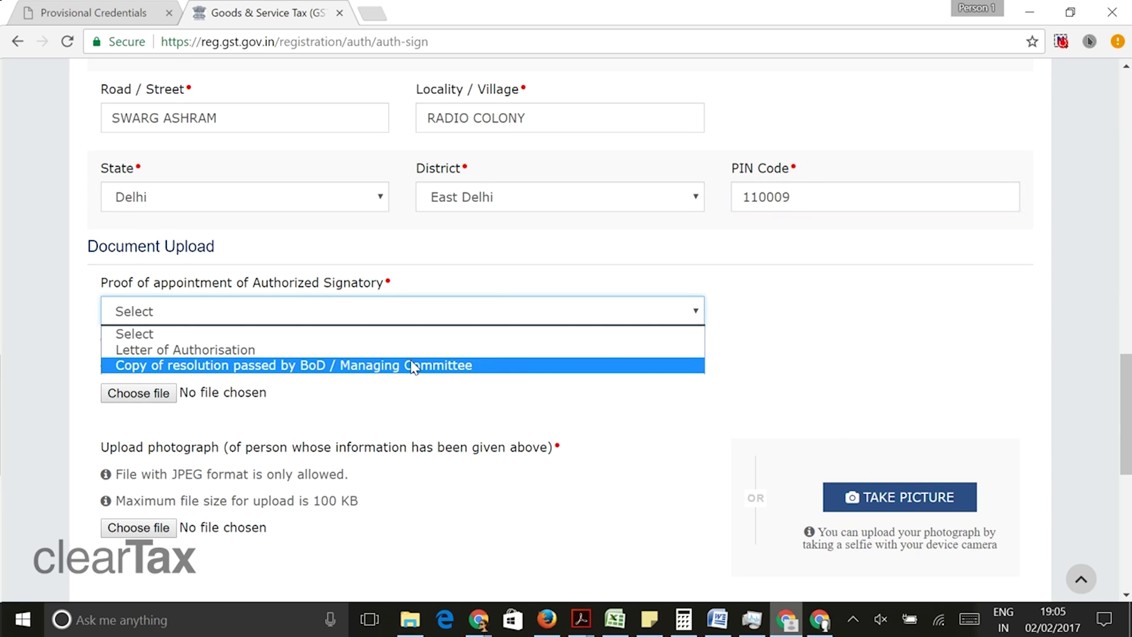
left_click(412, 365)
left_click(125, 401)
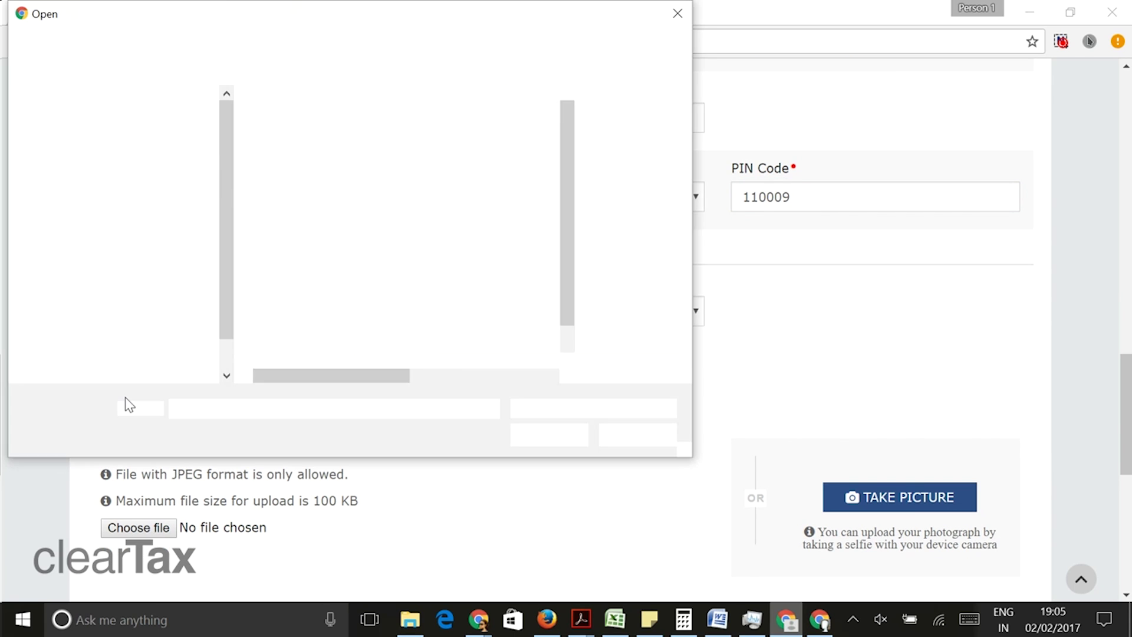
scroll(546, 298, "down", 2)
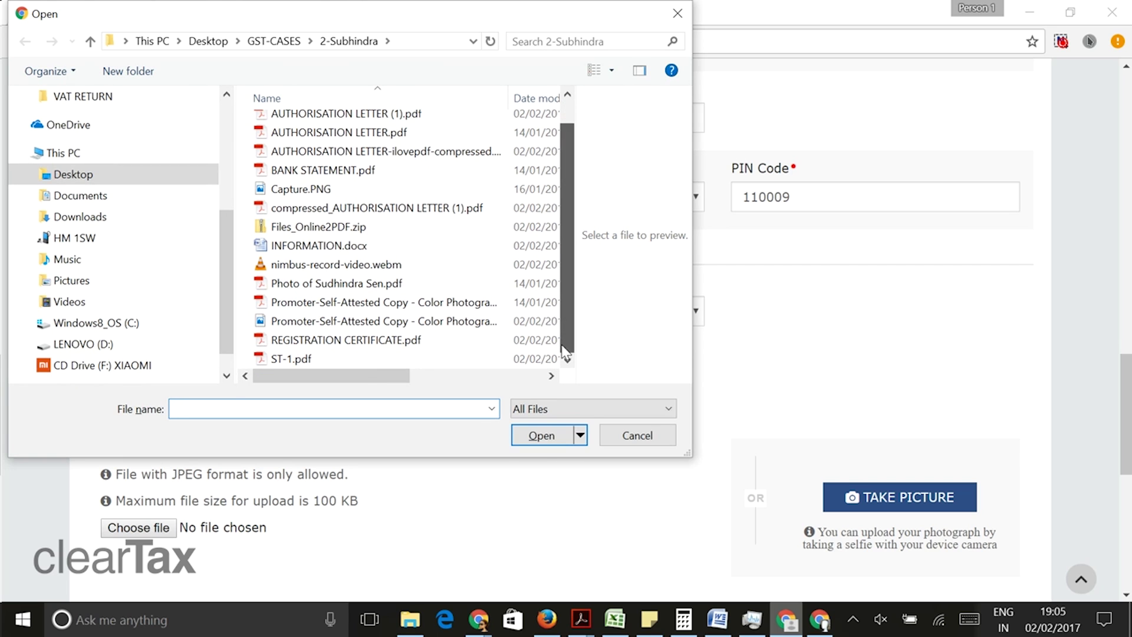
left_click(437, 208)
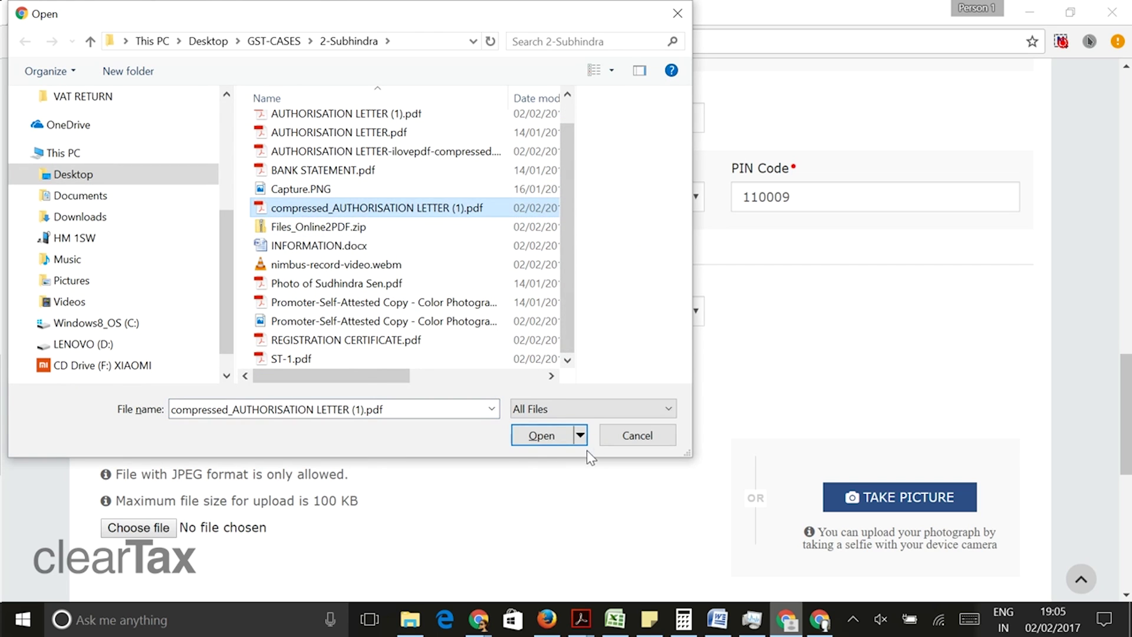
left_click(542, 435)
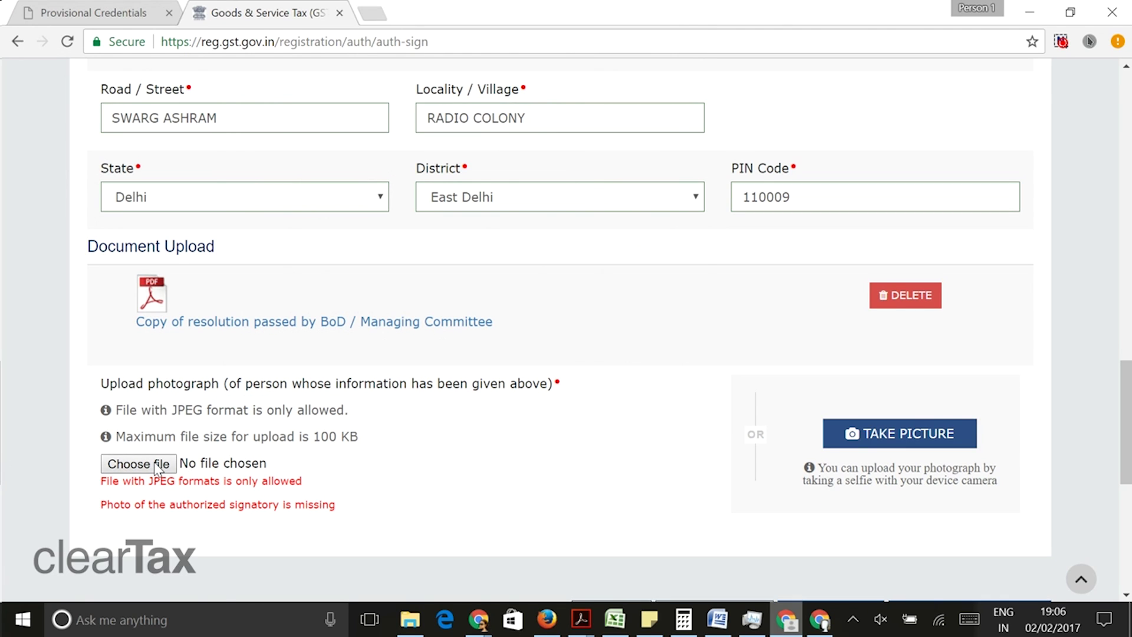
- Upload the signatory's JPG photograph and save the Authorized Signatory tab
left_click(156, 469)
left_click(379, 399)
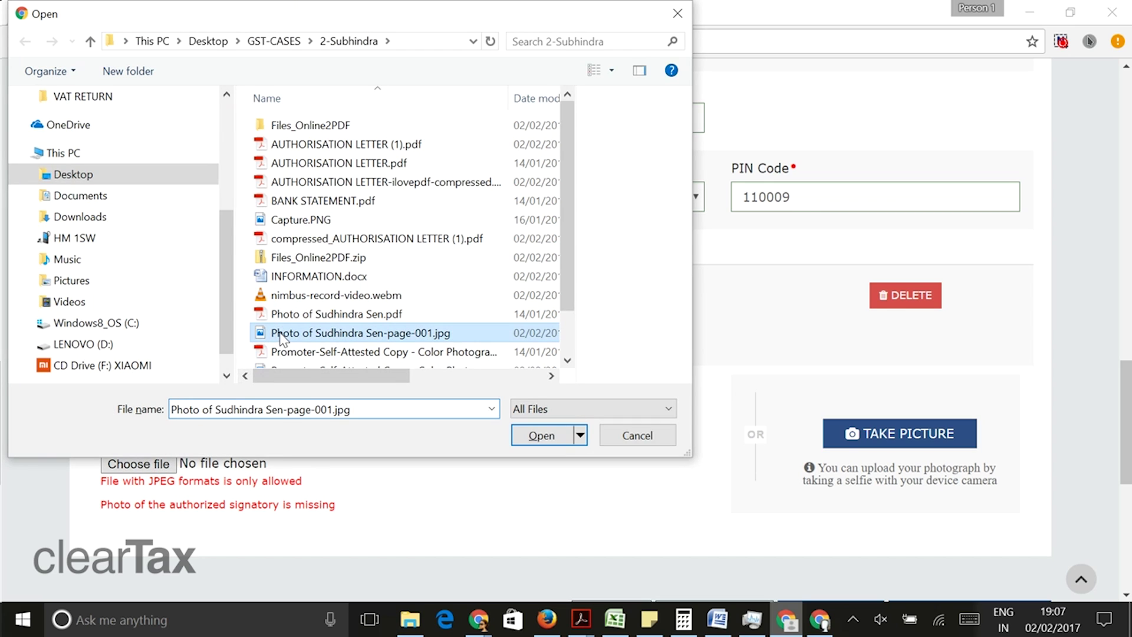
left_click(560, 433)
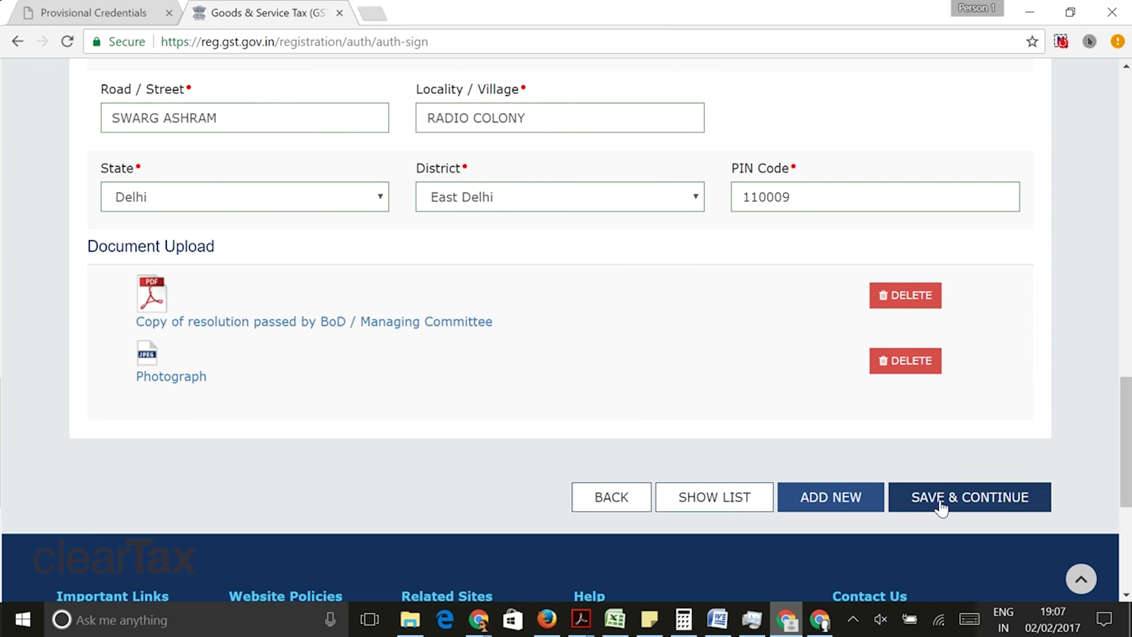
left_click(941, 500)
scroll(636, 450, "down", 5)
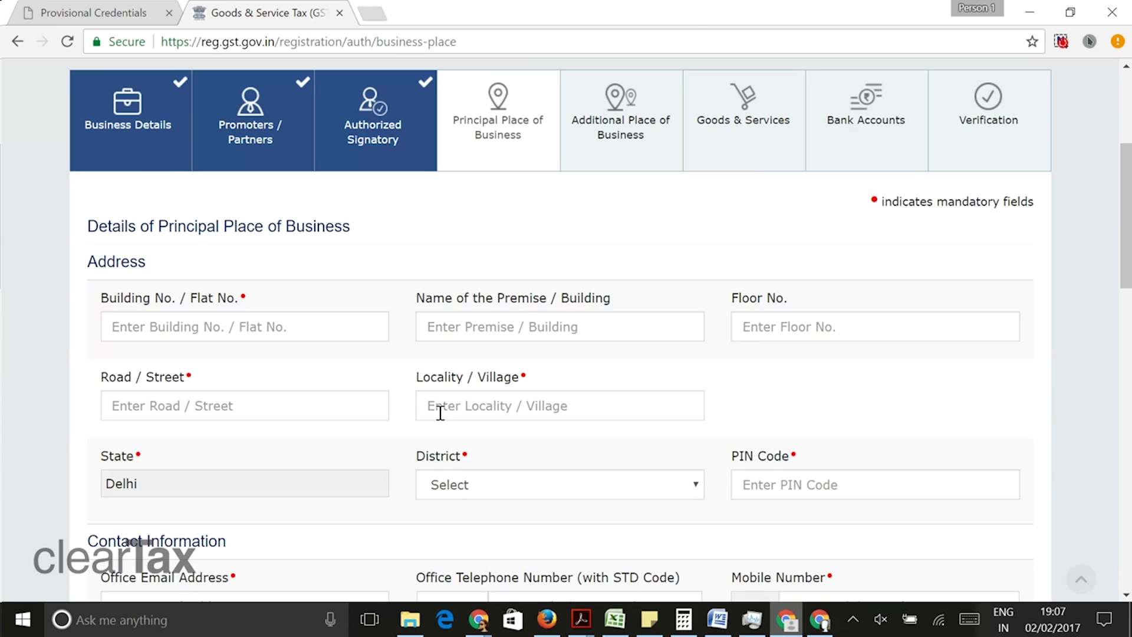
left_click(246, 326)
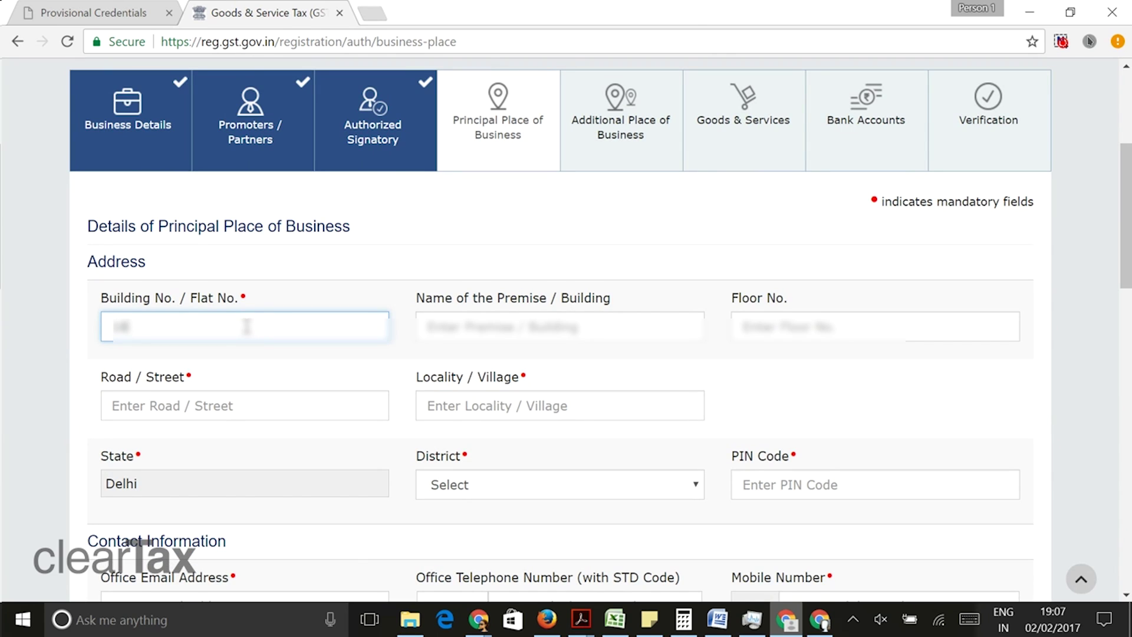
left_click(471, 328)
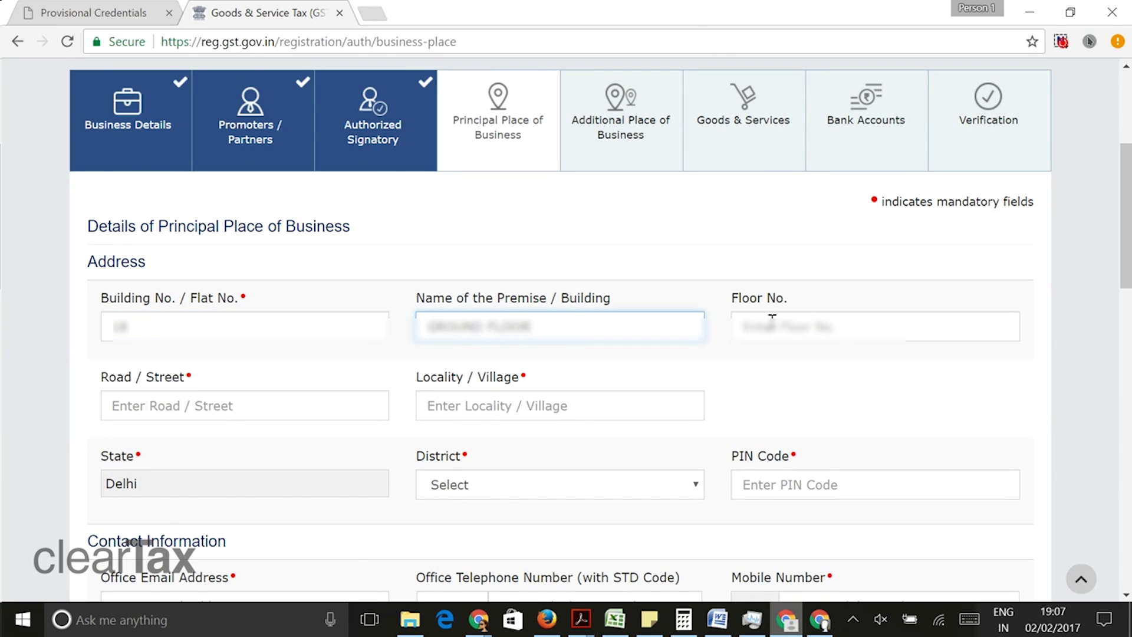
left_click(772, 323)
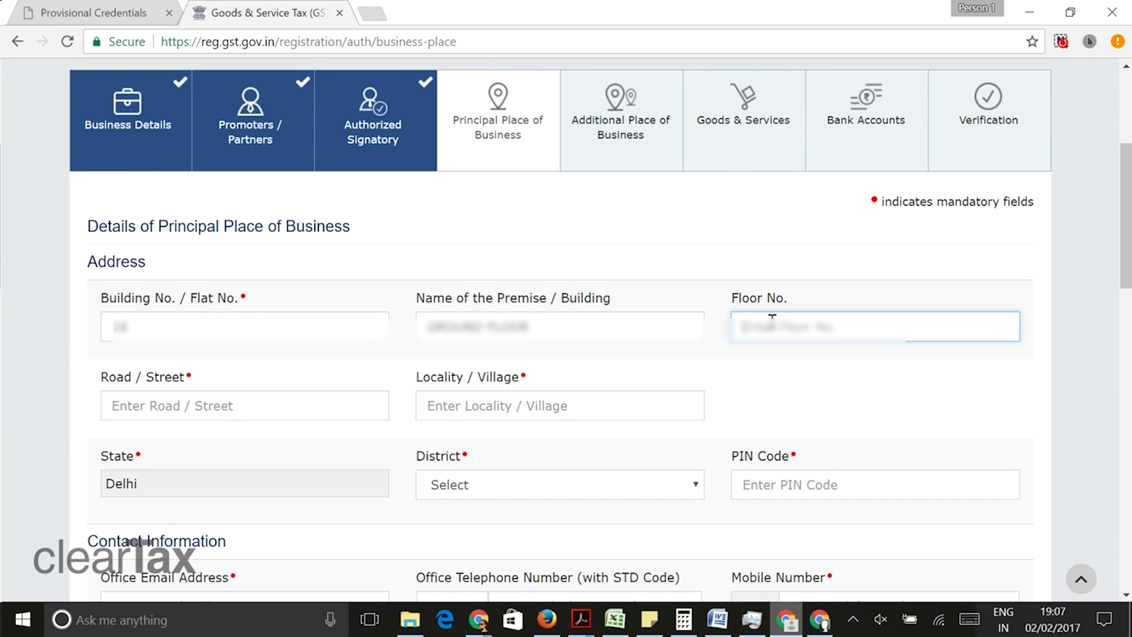
left_click(172, 403)
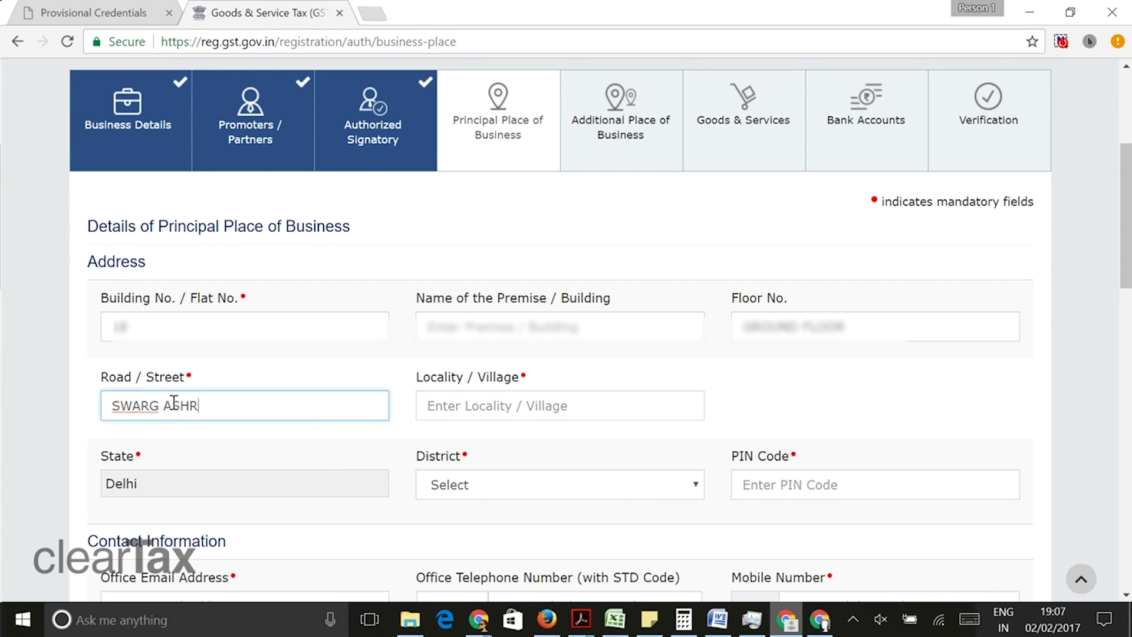
left_click(450, 401)
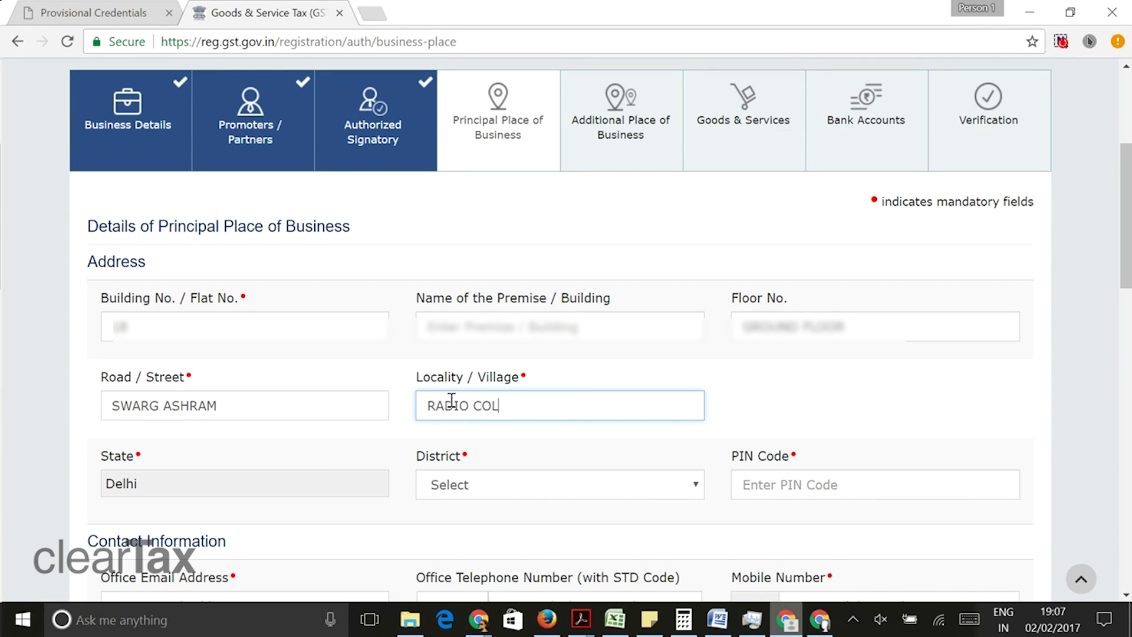
- Set the business district to East Delhi and the PIN code to 110009
left_click(487, 493)
left_click(472, 315)
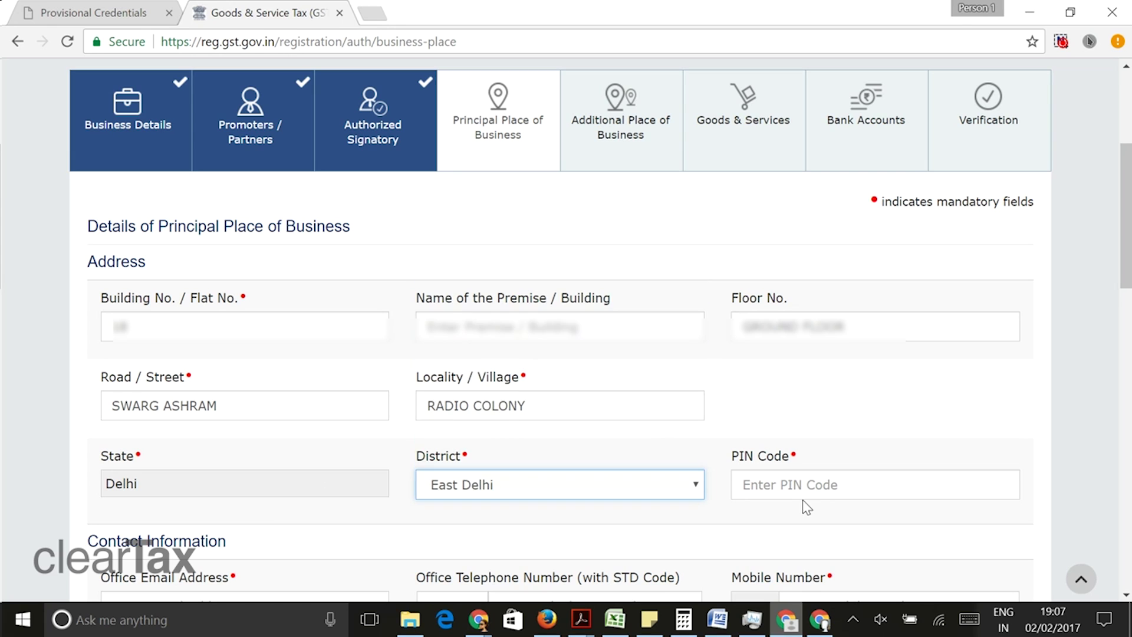
left_click(798, 489)
type("110009")
scroll(260, 495, "down", 5)
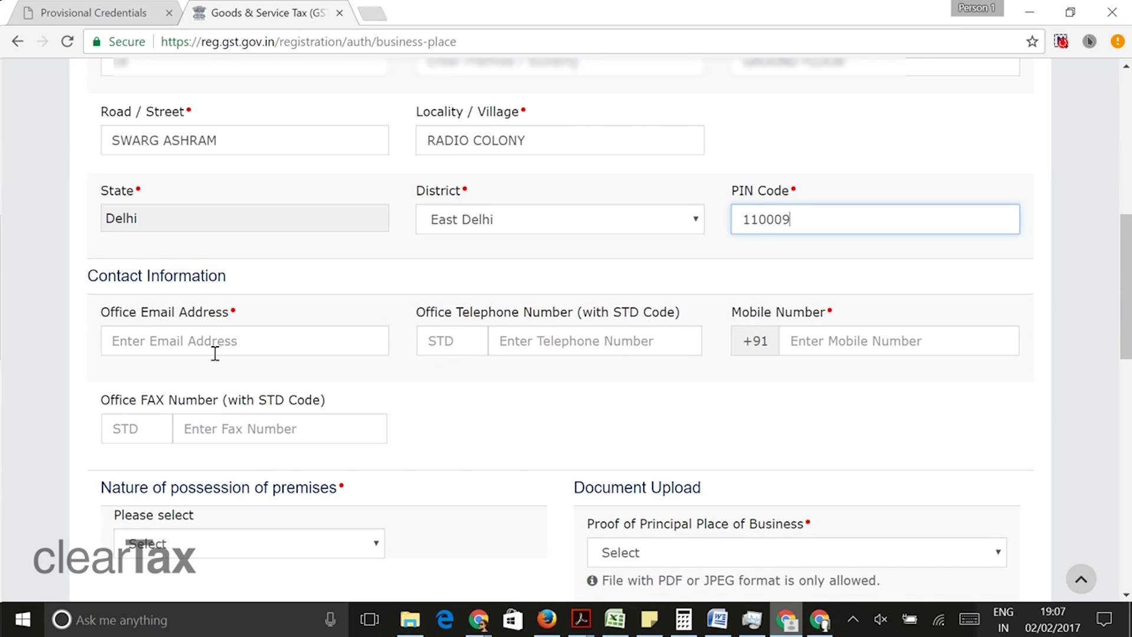
- Fill in the office e-mail and move the contact number from the telephone field into mobile
left_click(214, 345)
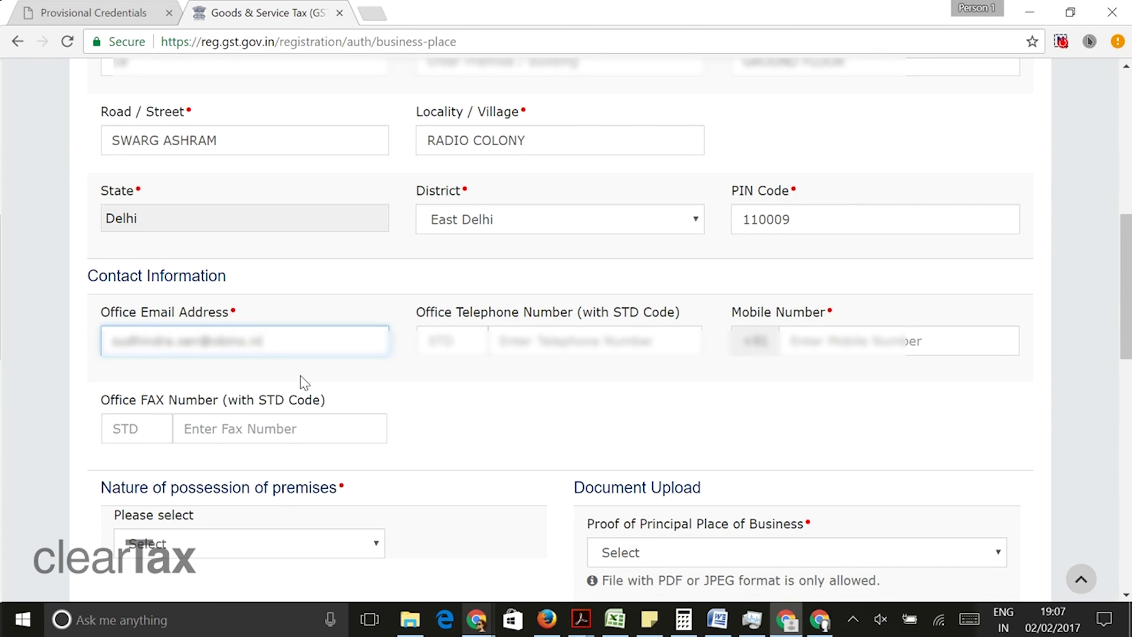
left_click(623, 353)
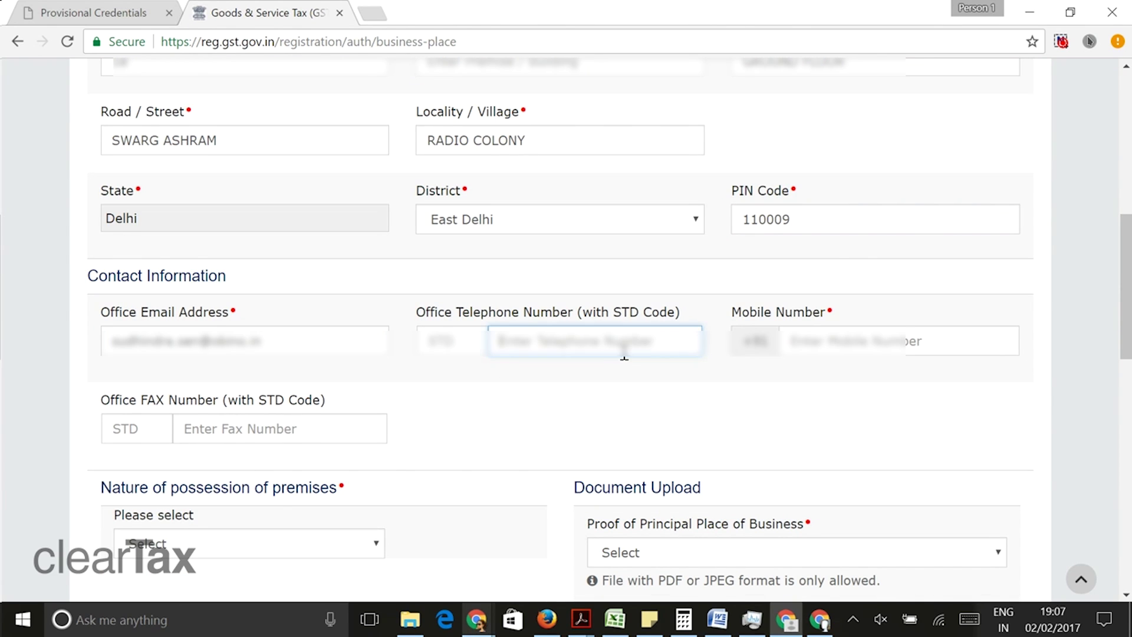
left_click(834, 347)
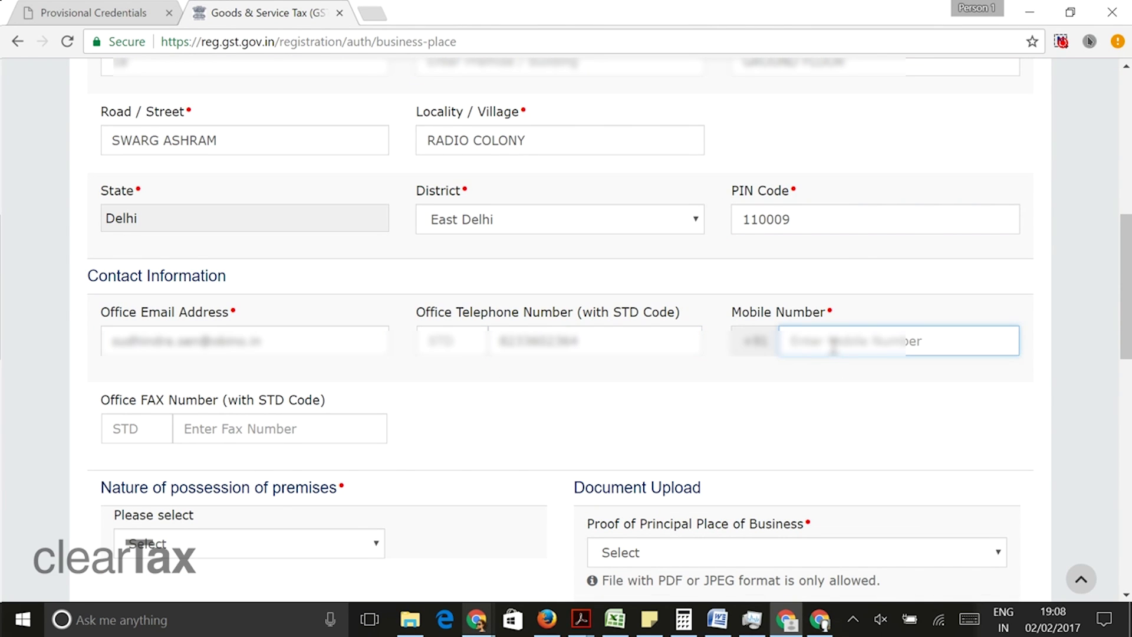
left_click_drag(581, 337, 369, 359)
key("ctrl+x")
left_click(825, 337)
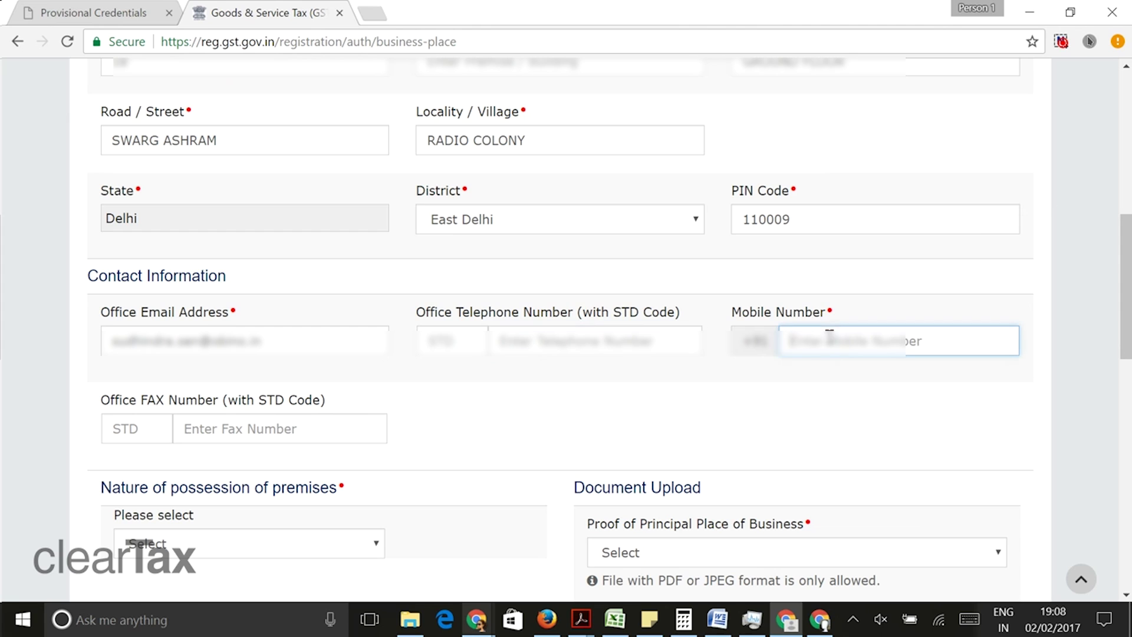
key("ctrl+v")
scroll(430, 404, "down", 3)
left_click(308, 369)
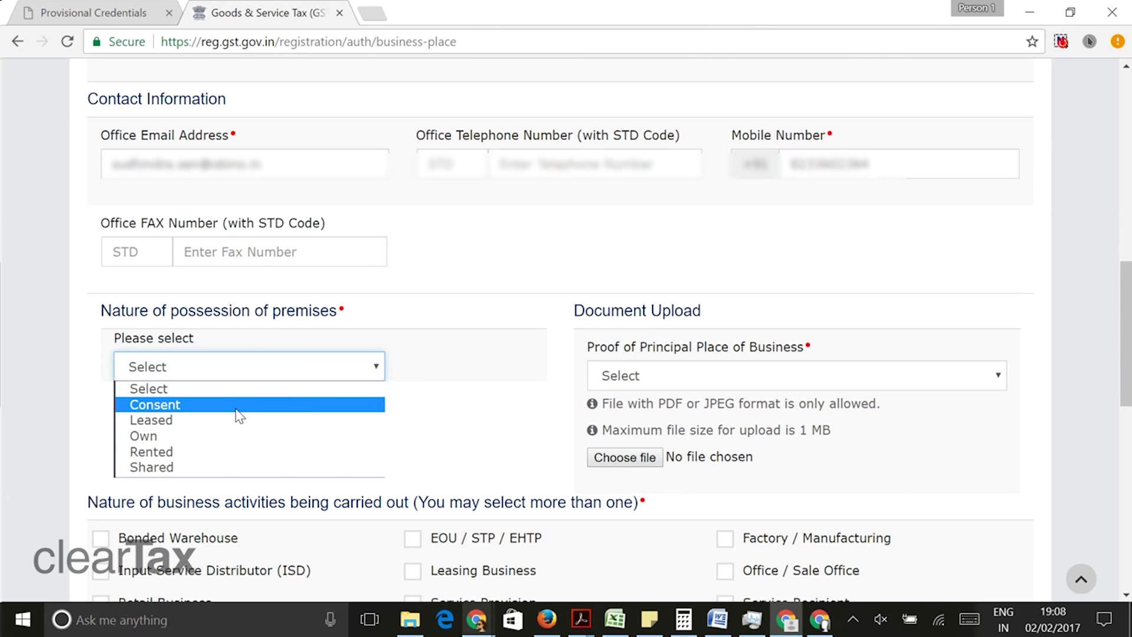
- Set possession to Own and upload the bank statement PDF as Bank Statement proof
left_click(216, 436)
left_click(687, 377)
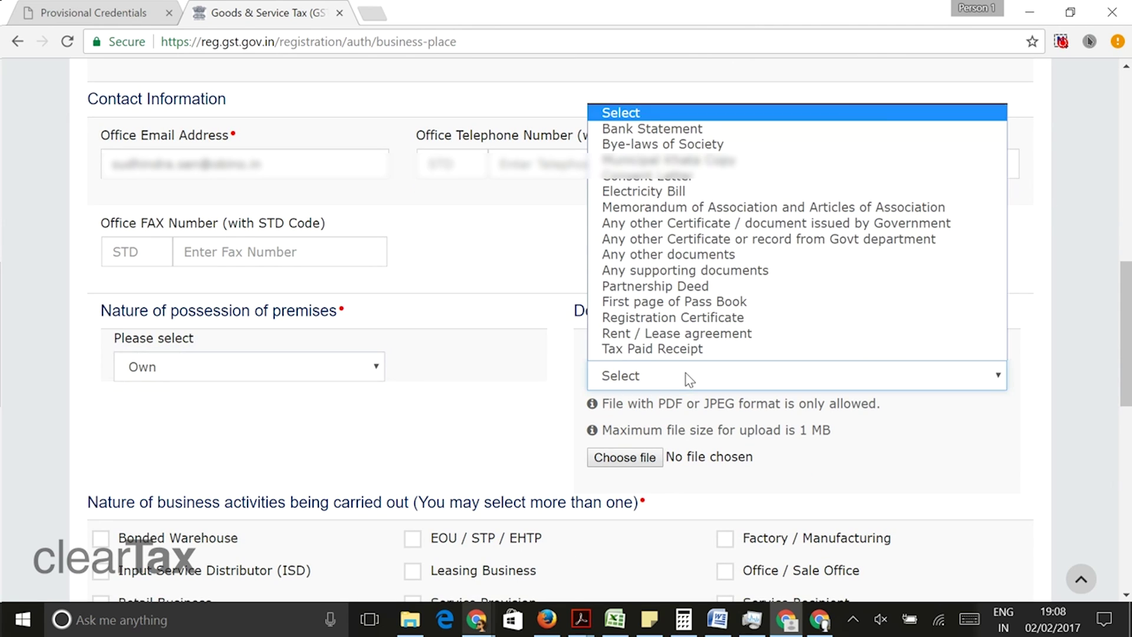
left_click(678, 130)
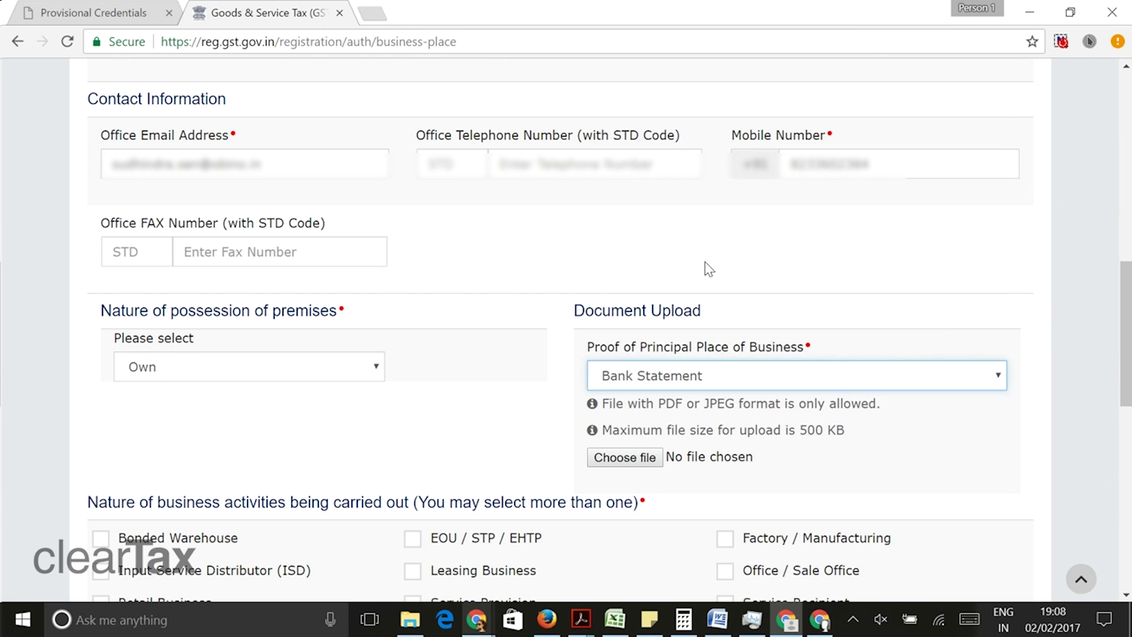
left_click(624, 457)
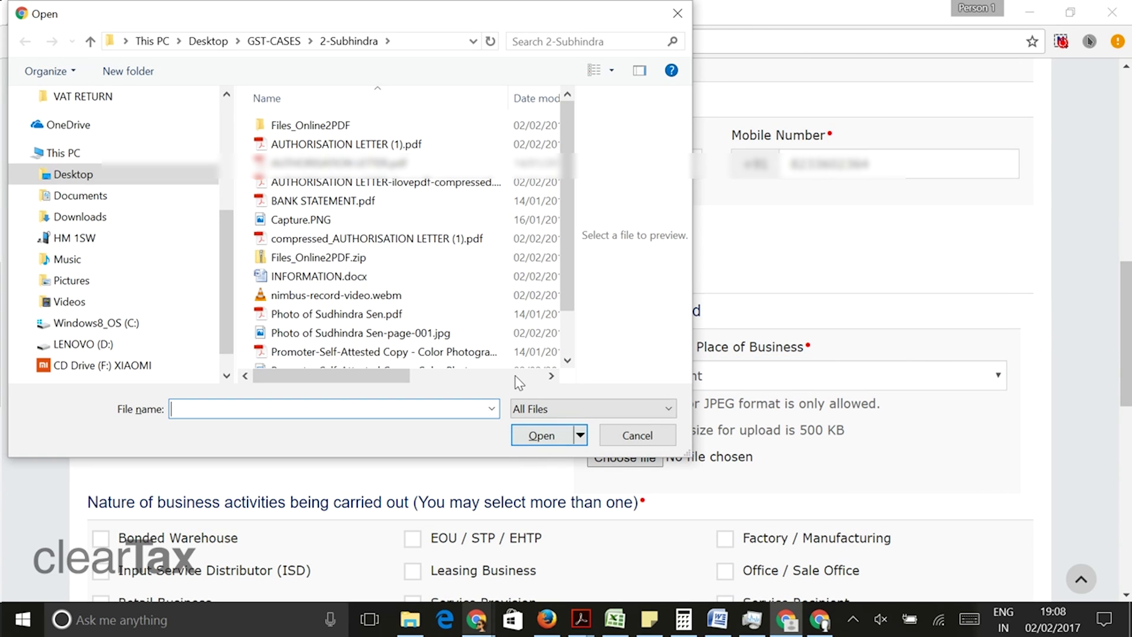
left_click(344, 201)
left_click(539, 435)
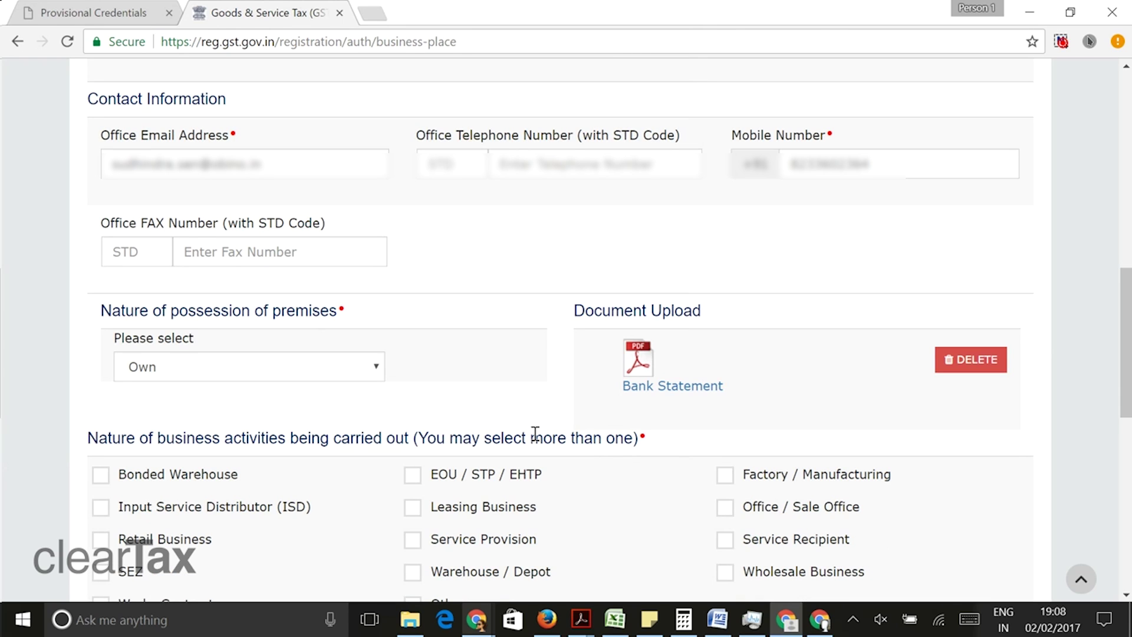
- Mark Service Provision as the business activity and save Principal Place of Business
scroll(535, 434, "down", 3)
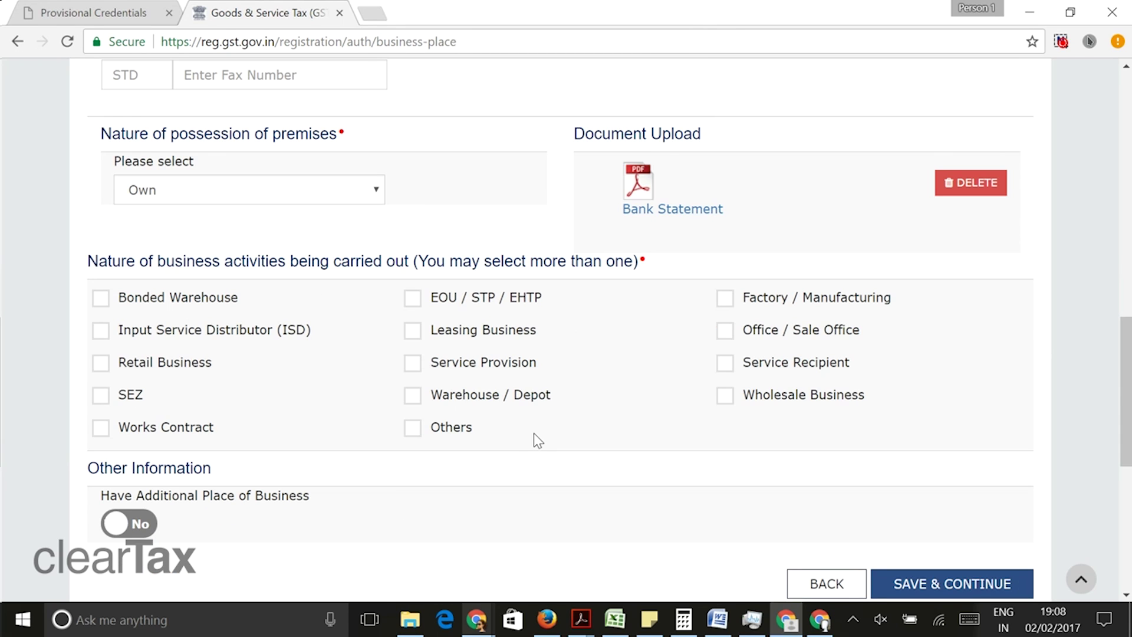
left_click(416, 364)
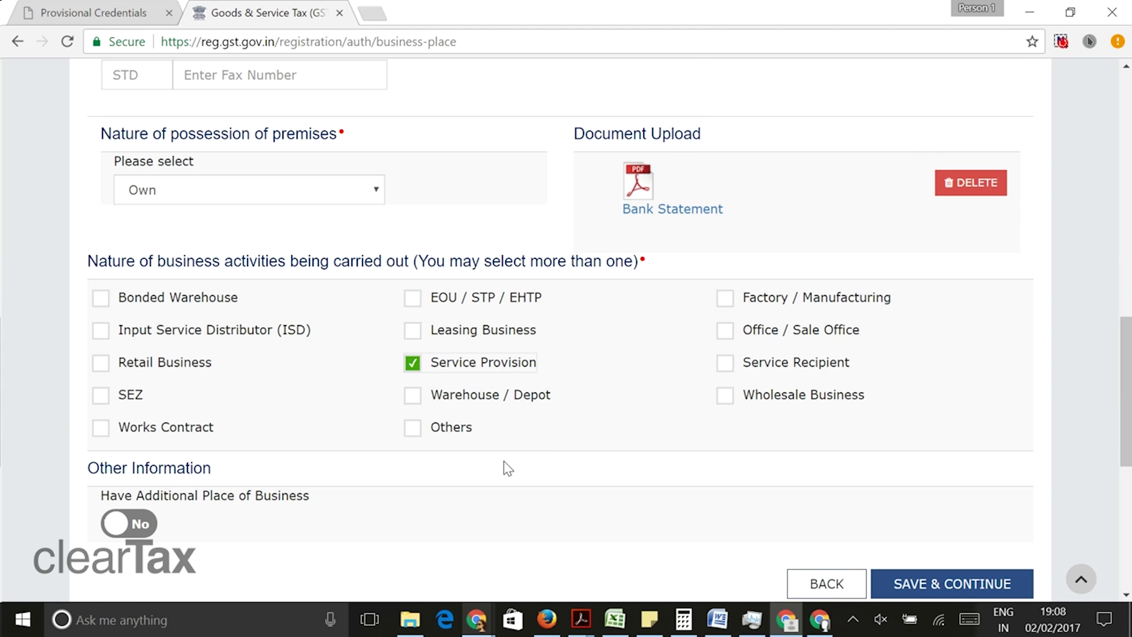
scroll(503, 479, "down", 1)
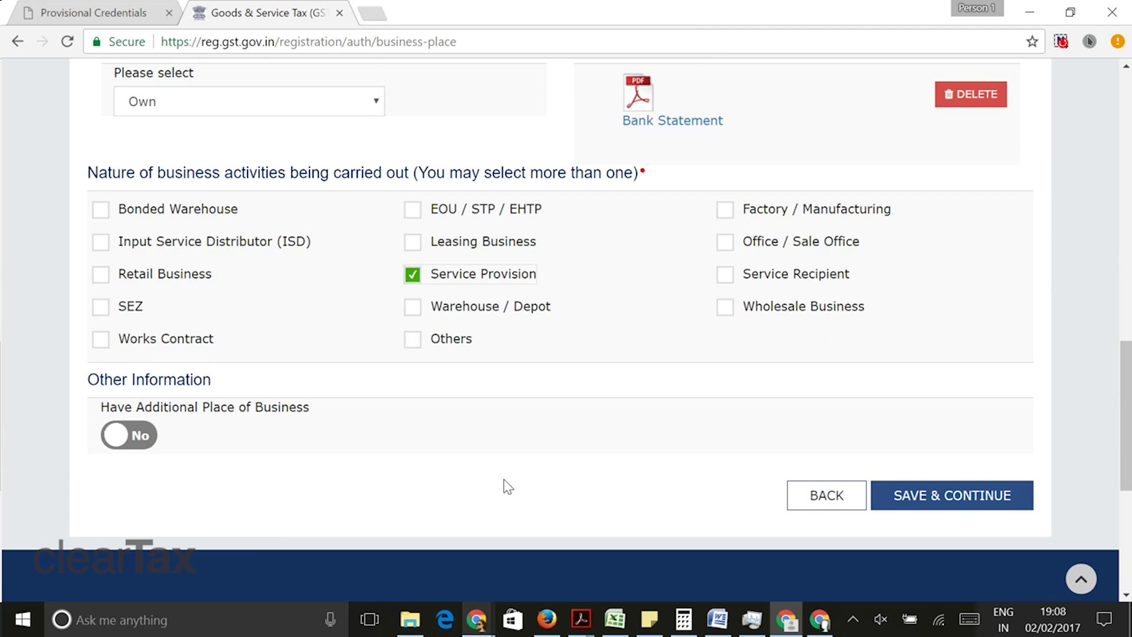
left_click(961, 501)
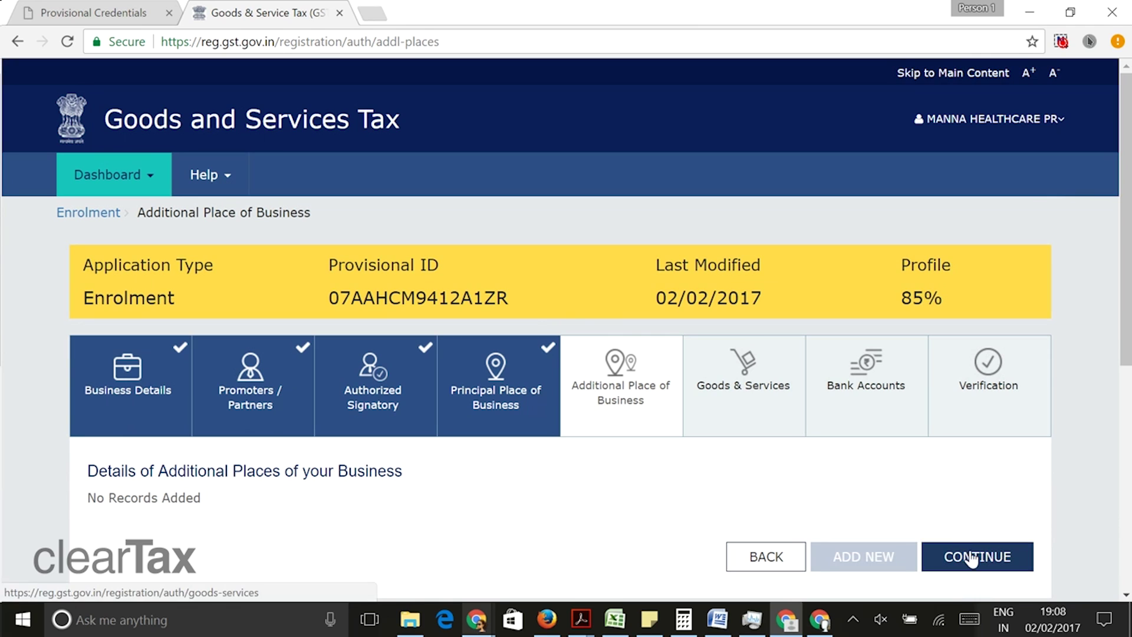
- Skip additional places, add service 00441480 OTHER TAXABLE SERVICES, and save Goods & Services
left_click(976, 556)
scroll(593, 474, "down", 3)
left_click(497, 450)
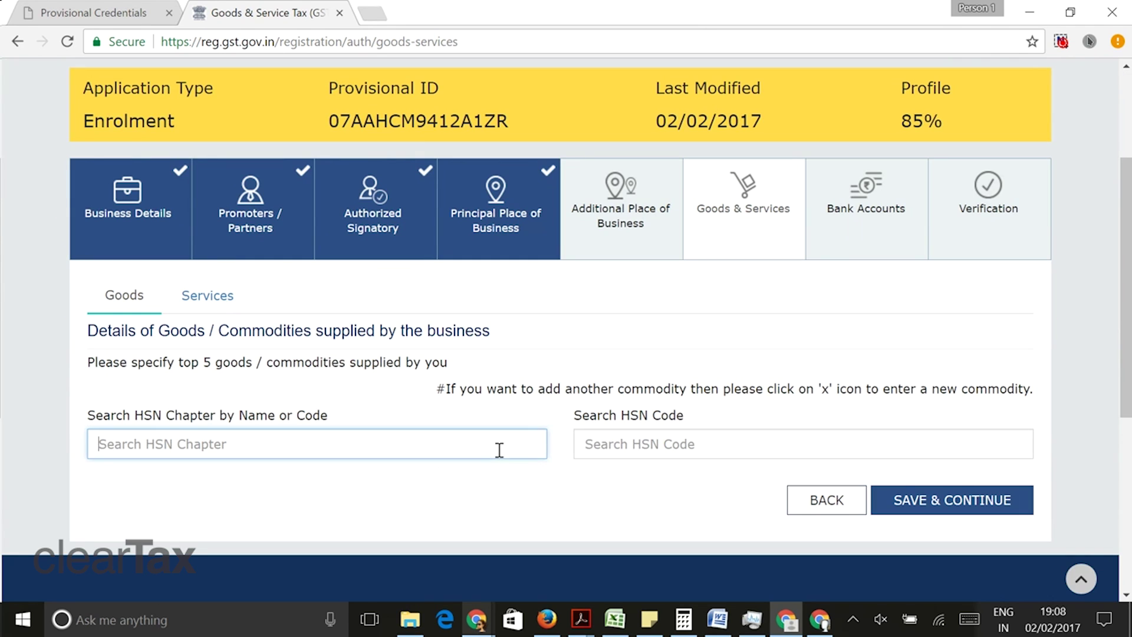
type("OTHER")
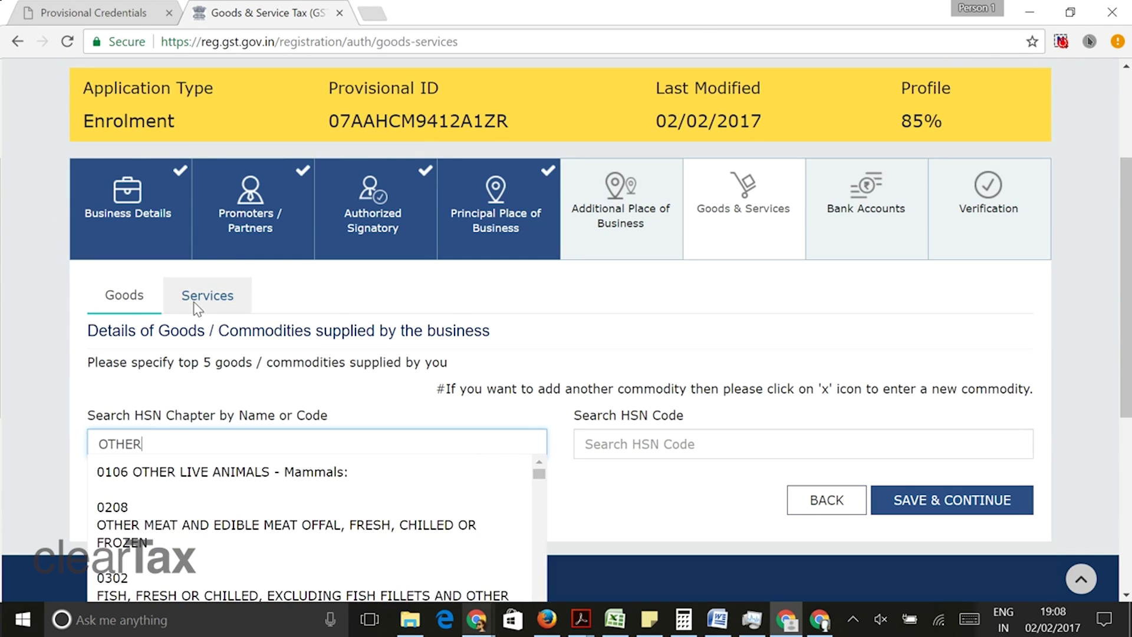
left_click(195, 300)
left_click(182, 408)
type("OTHER")
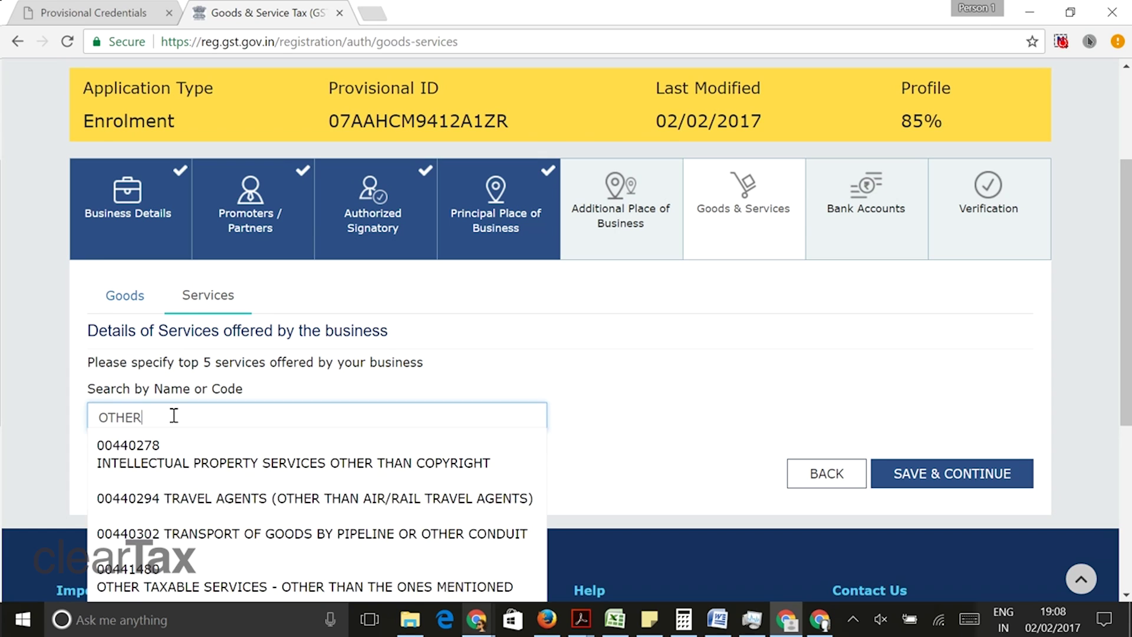
left_click(216, 585)
scroll(236, 567, "down", 3)
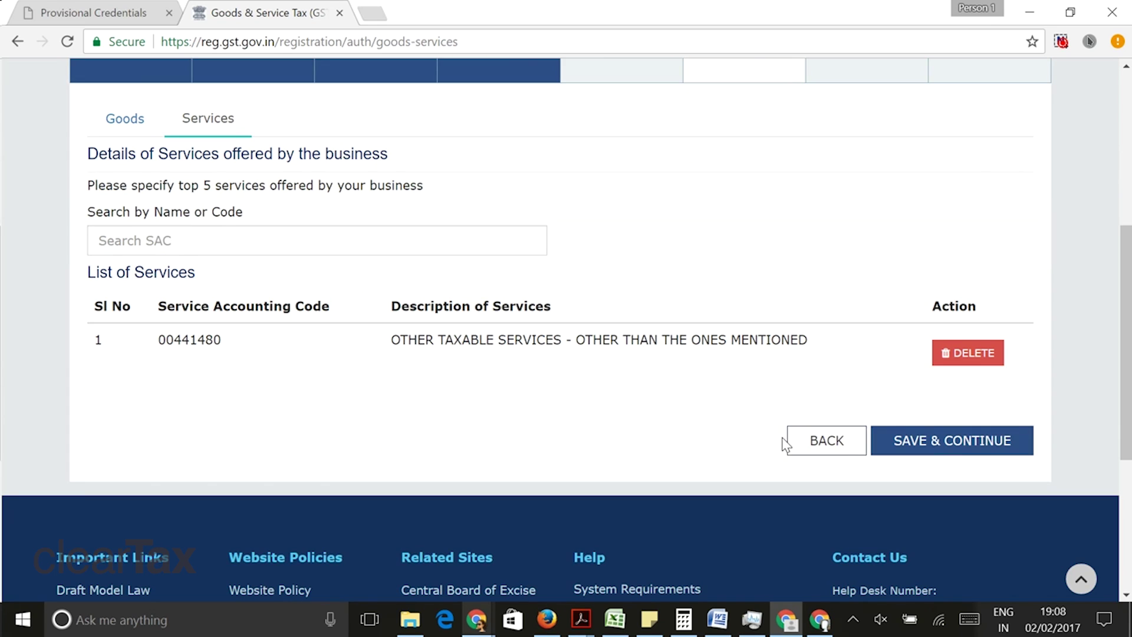
left_click(901, 442)
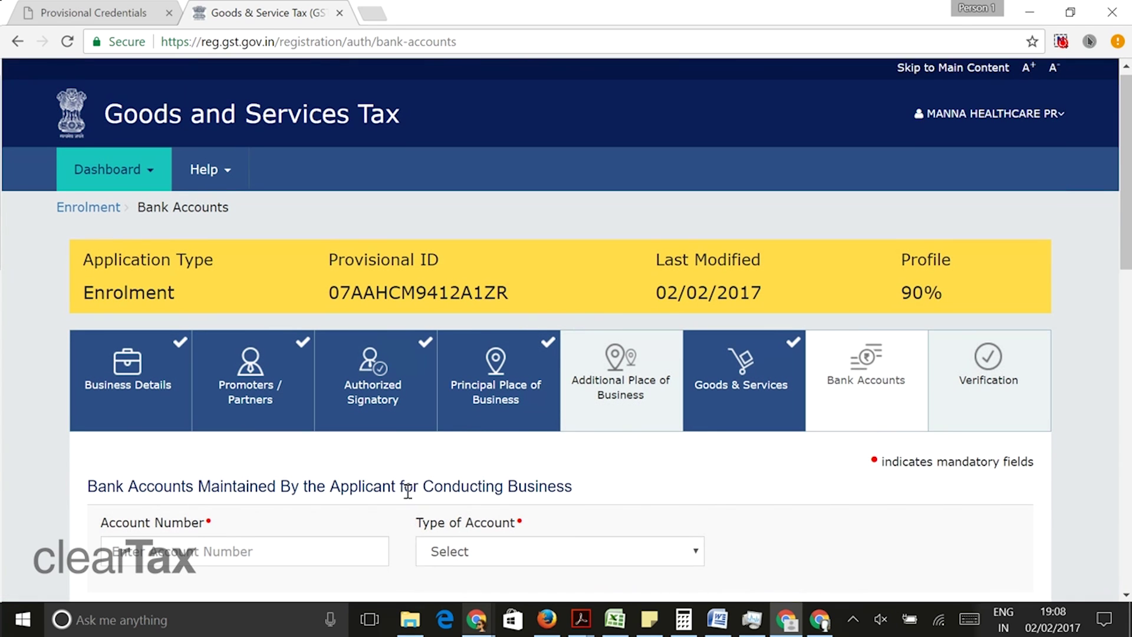
- Enter the bank account number, set type Cash Credit, and fetch the branch for IFSC HDFC0000044
scroll(408, 492, "down", 1)
left_click(295, 472)
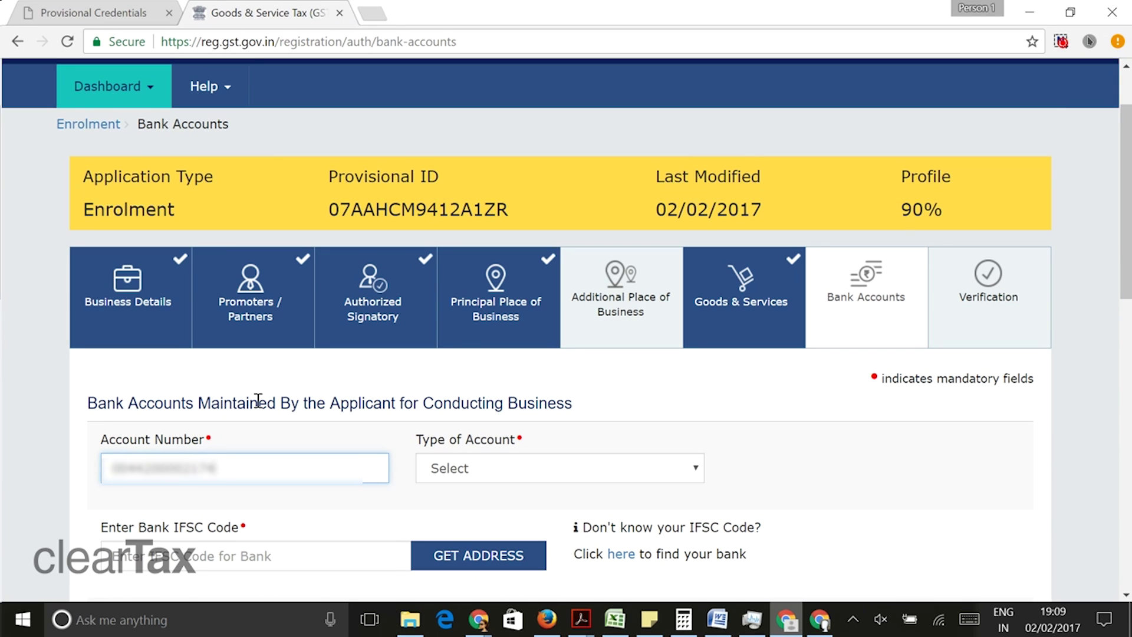
left_click(518, 477)
left_click(501, 508)
left_click(247, 555)
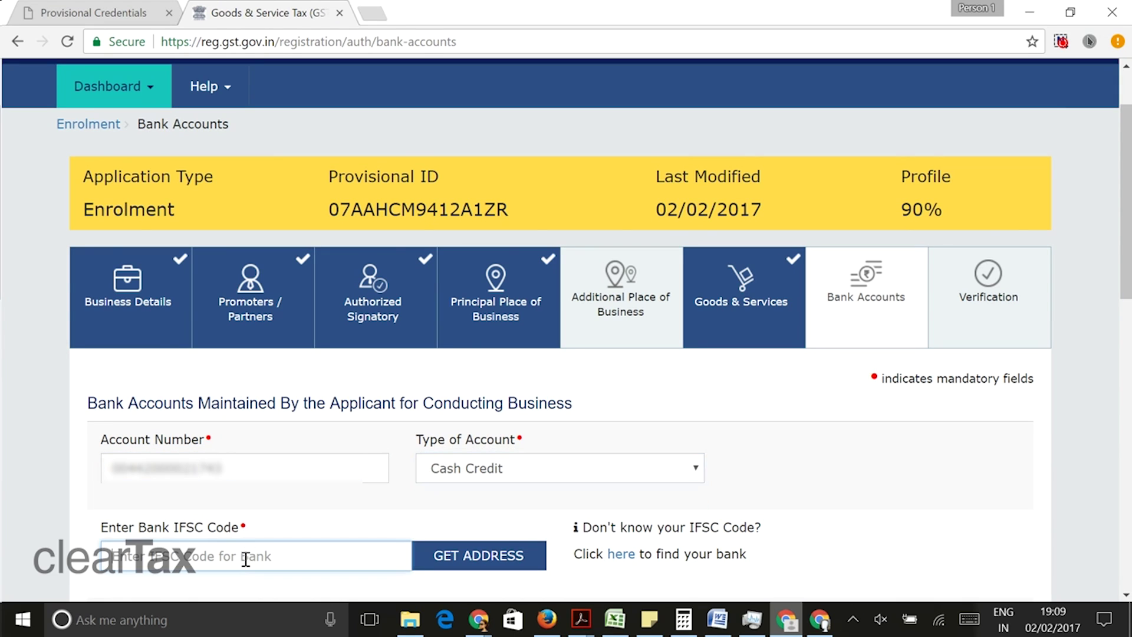
type("HDFC000004")
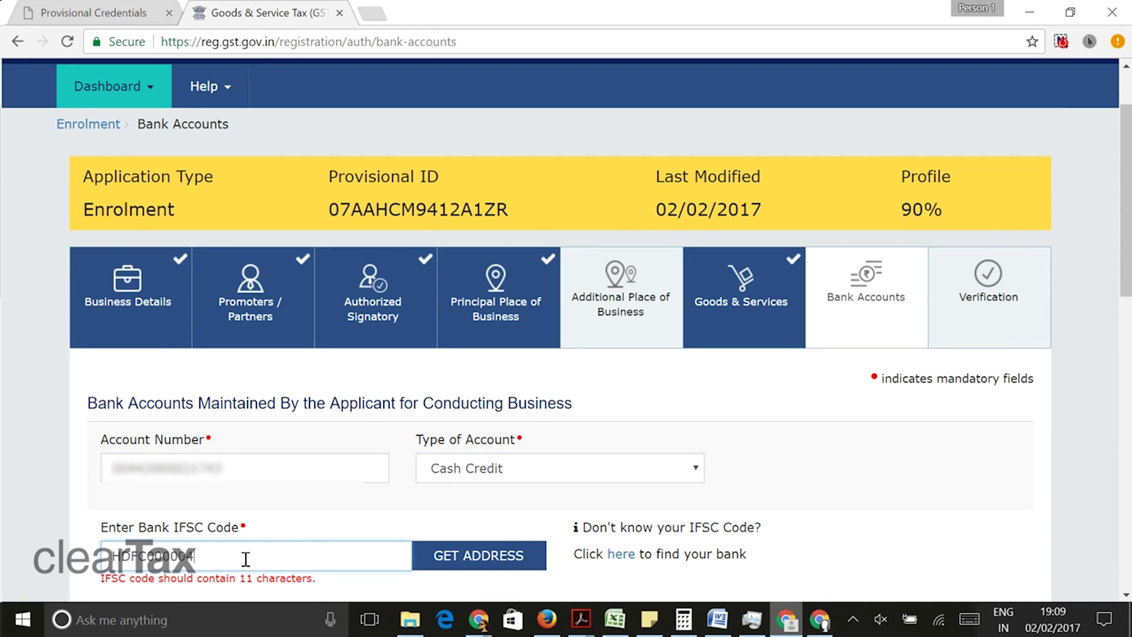
type("4")
left_click(469, 567)
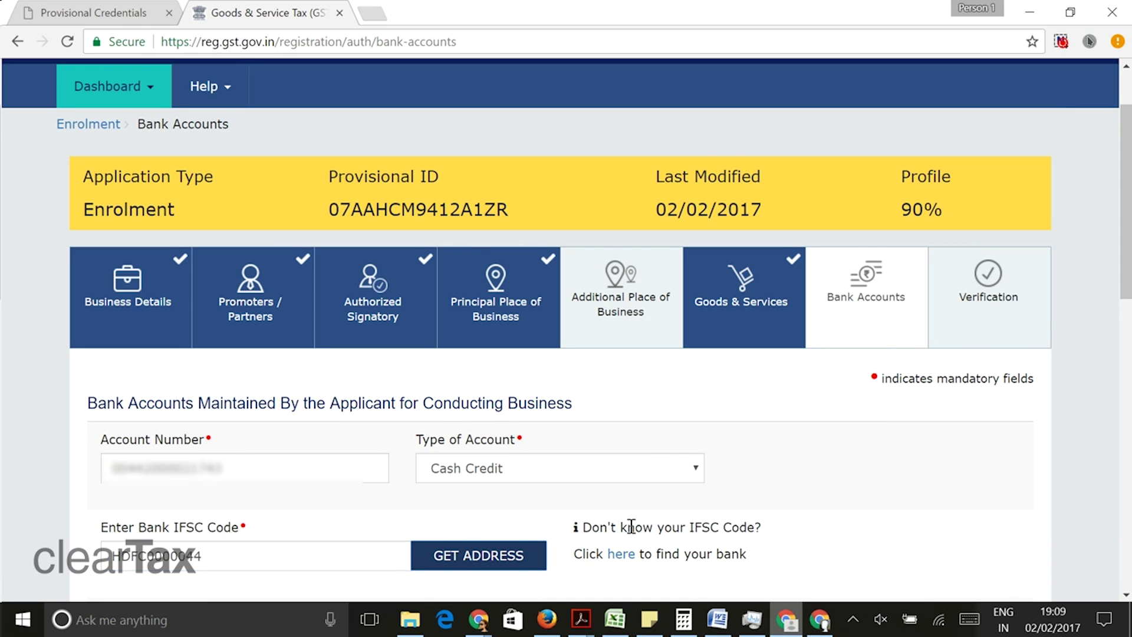
scroll(855, 475, "down", 7)
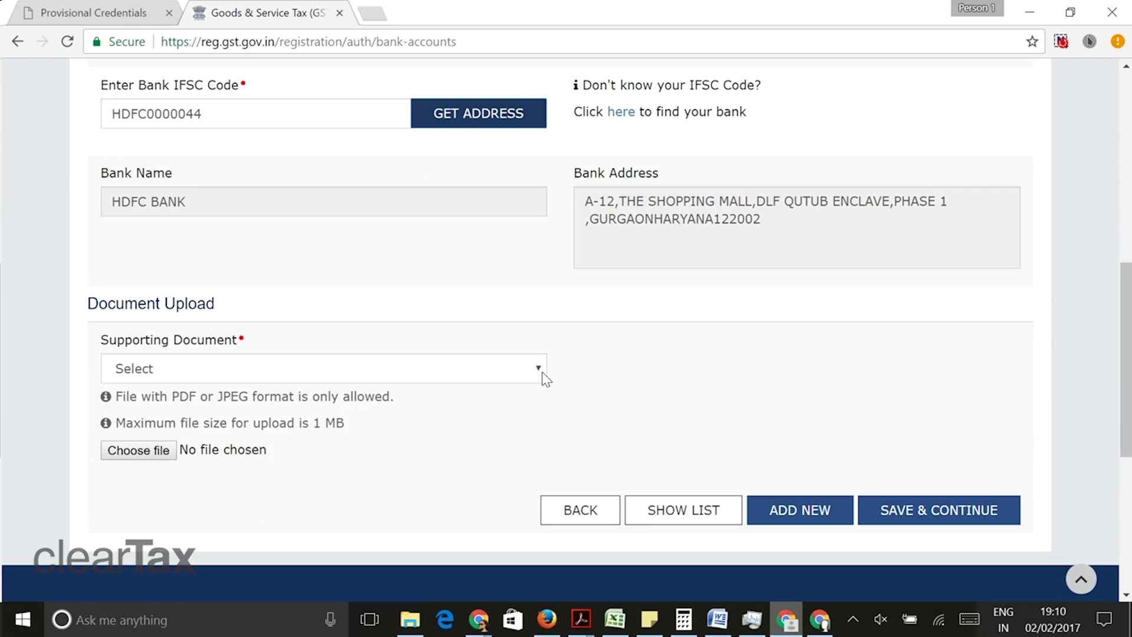
- Upload the bank statement PDF as the Bank Statement supporting document and save
left_click(541, 371)
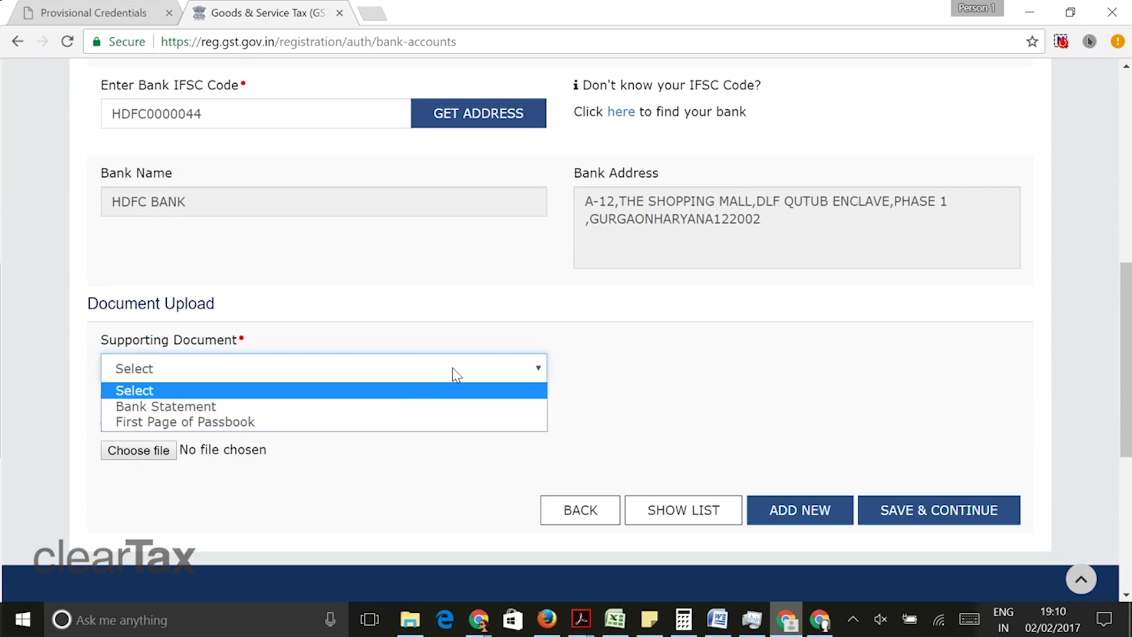
left_click(330, 404)
left_click(142, 454)
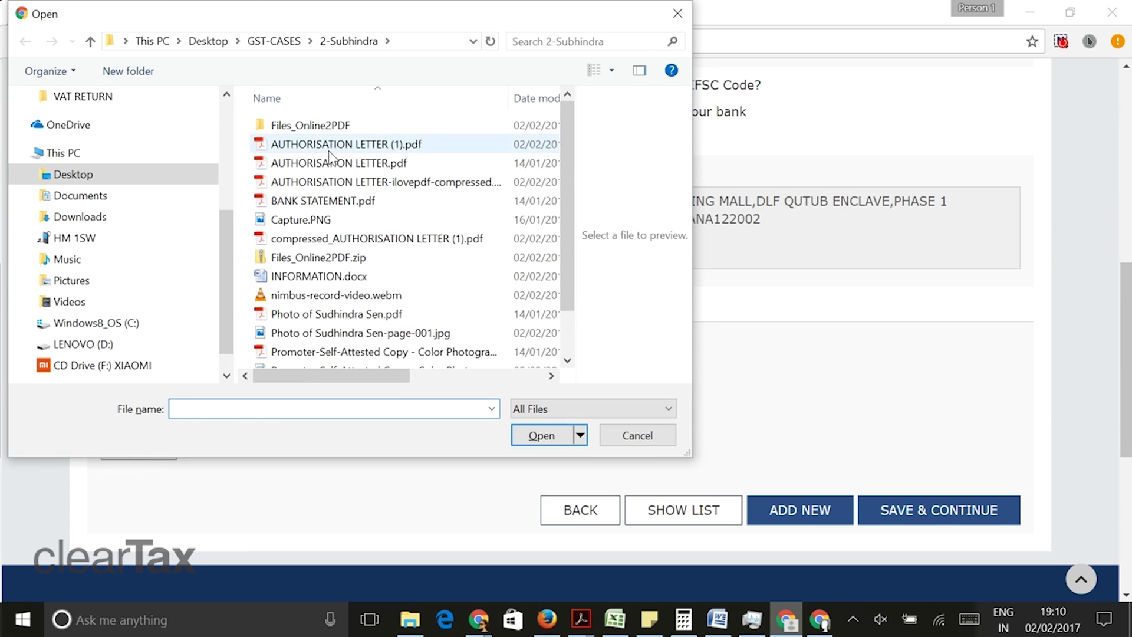
left_click(330, 204)
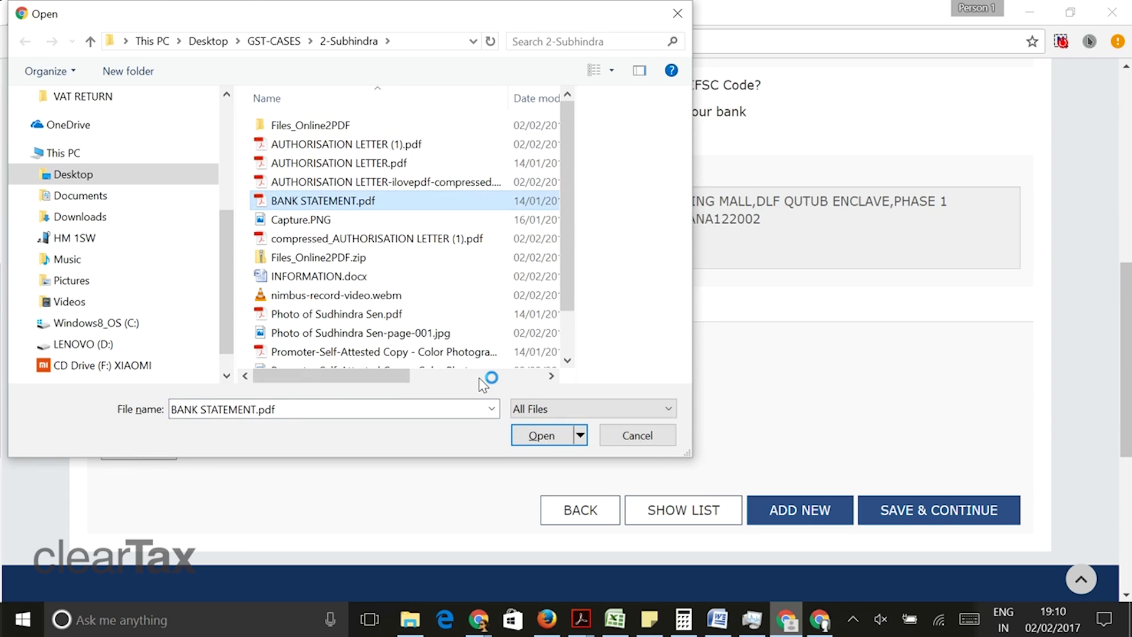
left_click(538, 437)
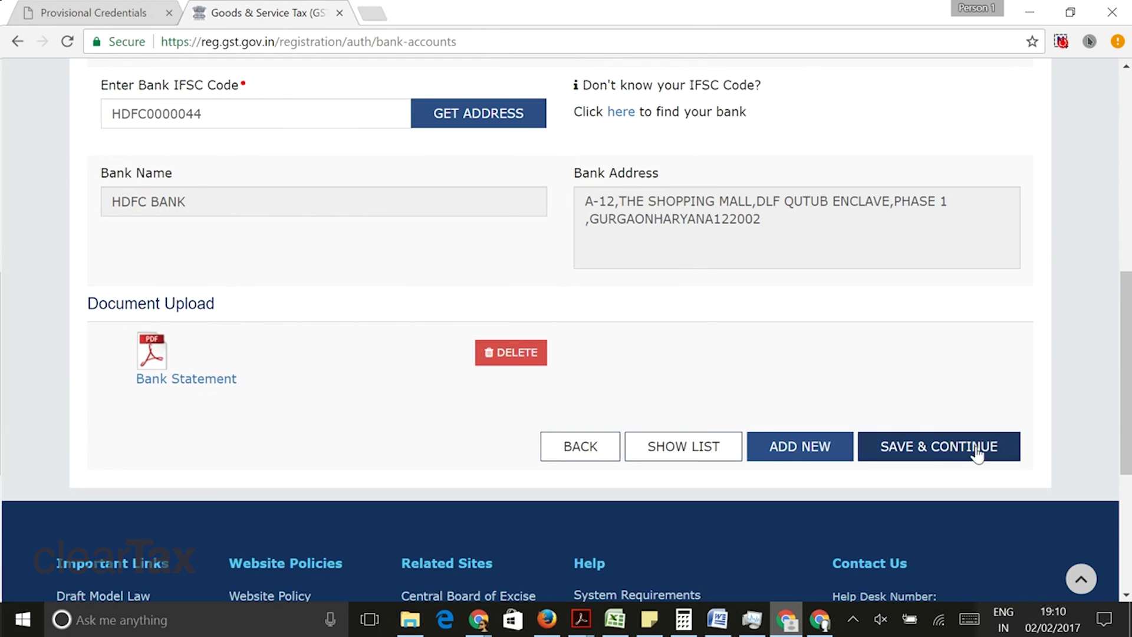
left_click(945, 446)
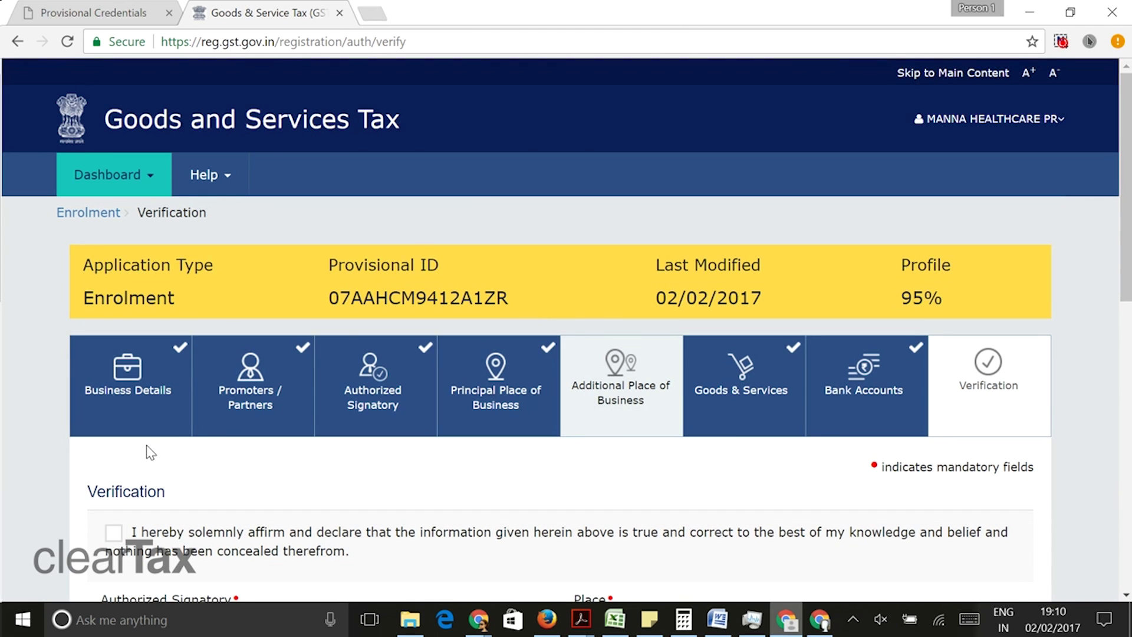
- Affirm the declaration, select the authorized signatory (designation Head), and enter DELHI as the place
scroll(178, 469, "down", 3)
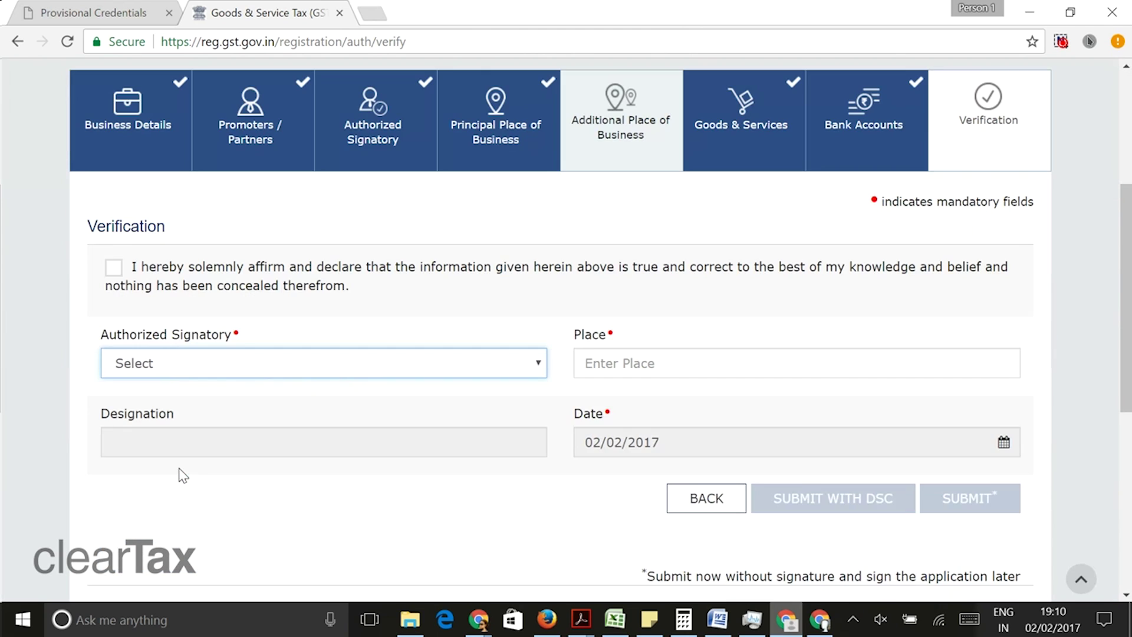
left_click(114, 267)
left_click(220, 366)
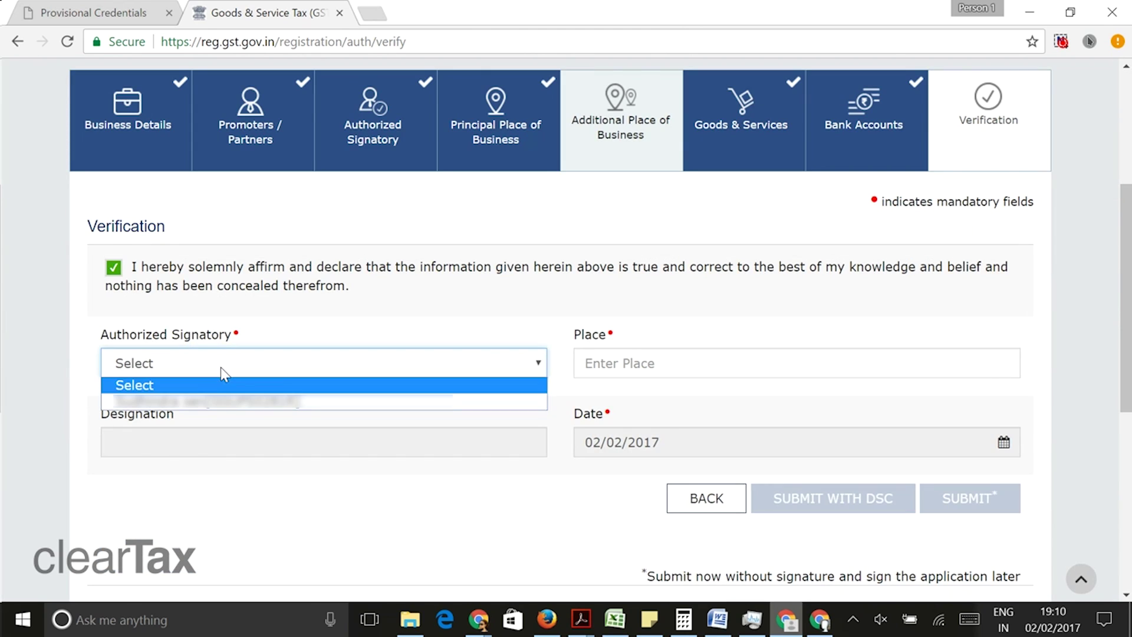
left_click(218, 402)
left_click(636, 364)
type("DELHI")
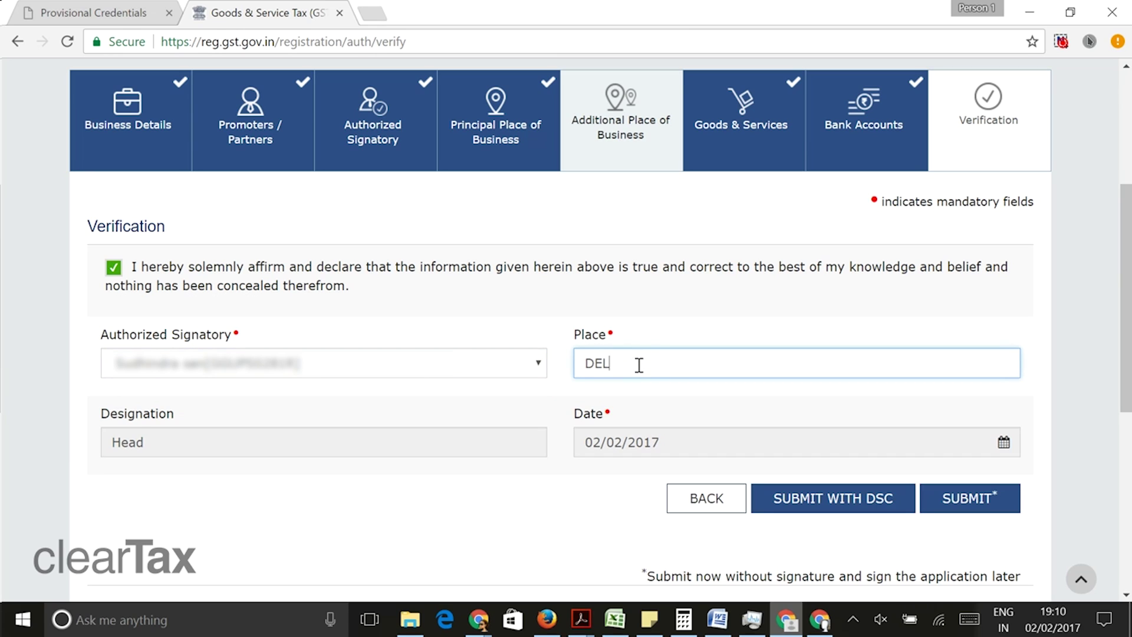